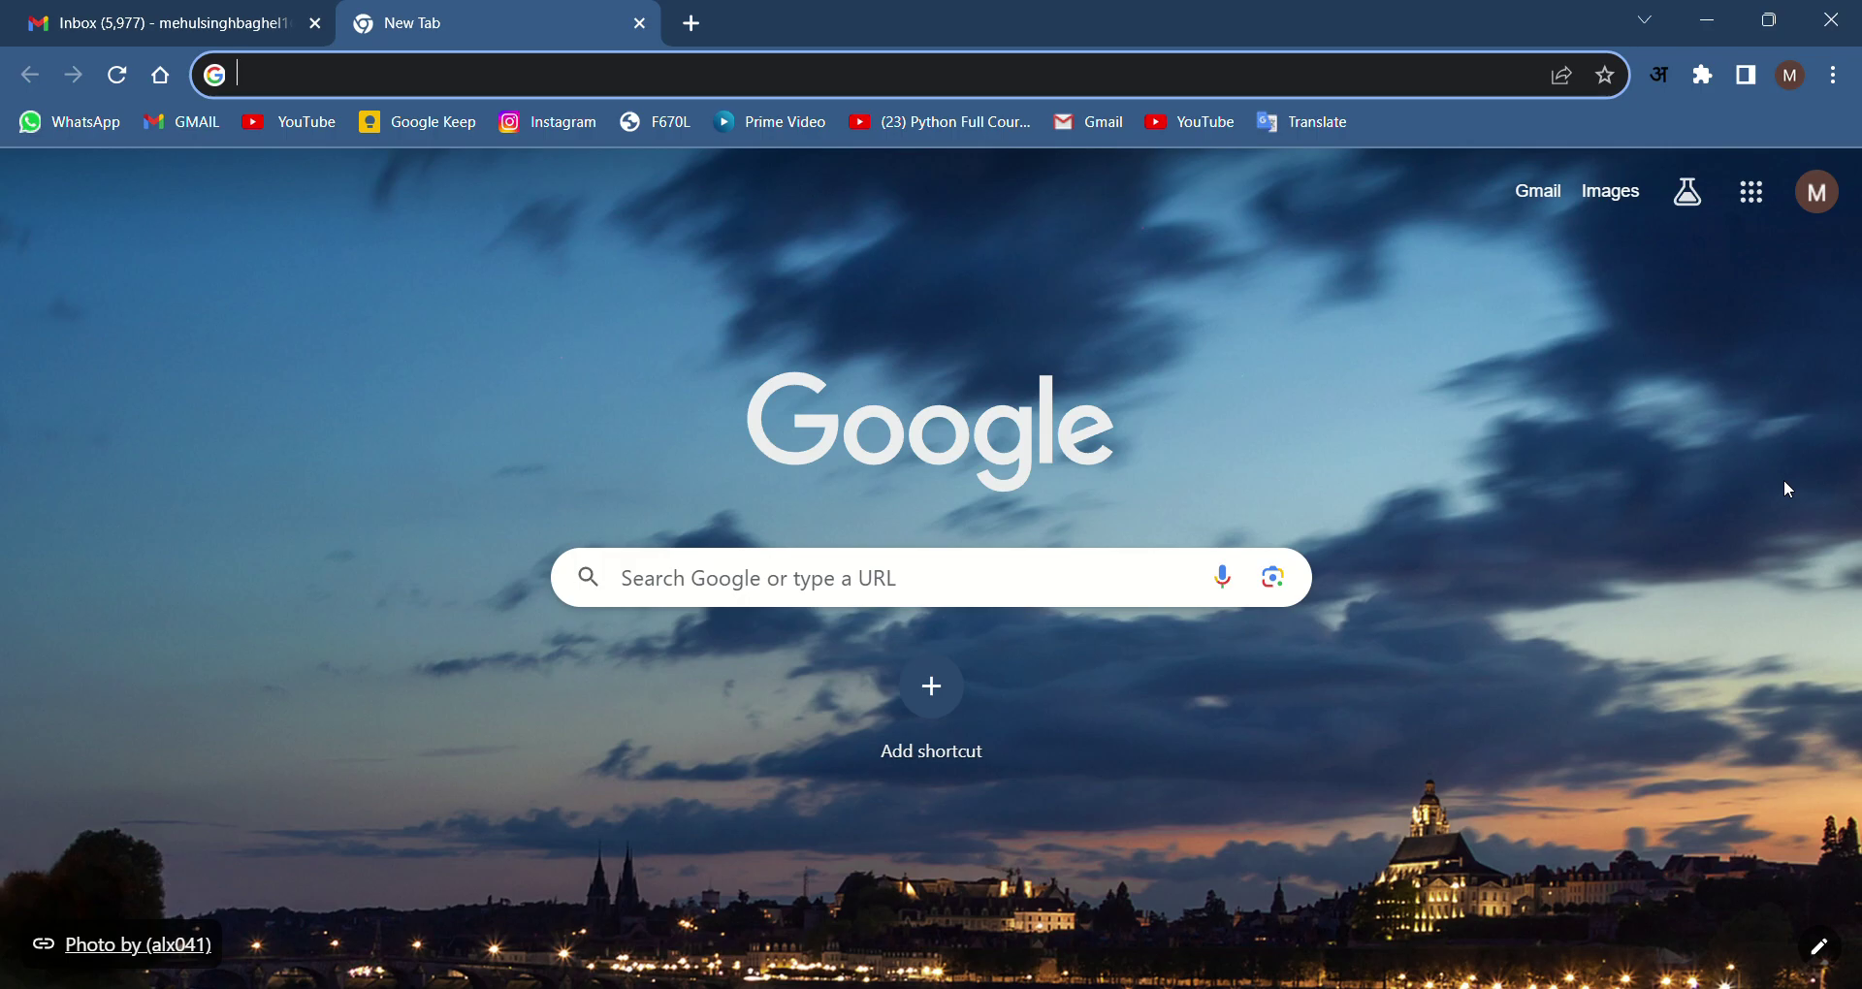
# Step: Switch to the Gmail inbox and open a new message in the enlarged compose view
pyautogui.click(232, 29)
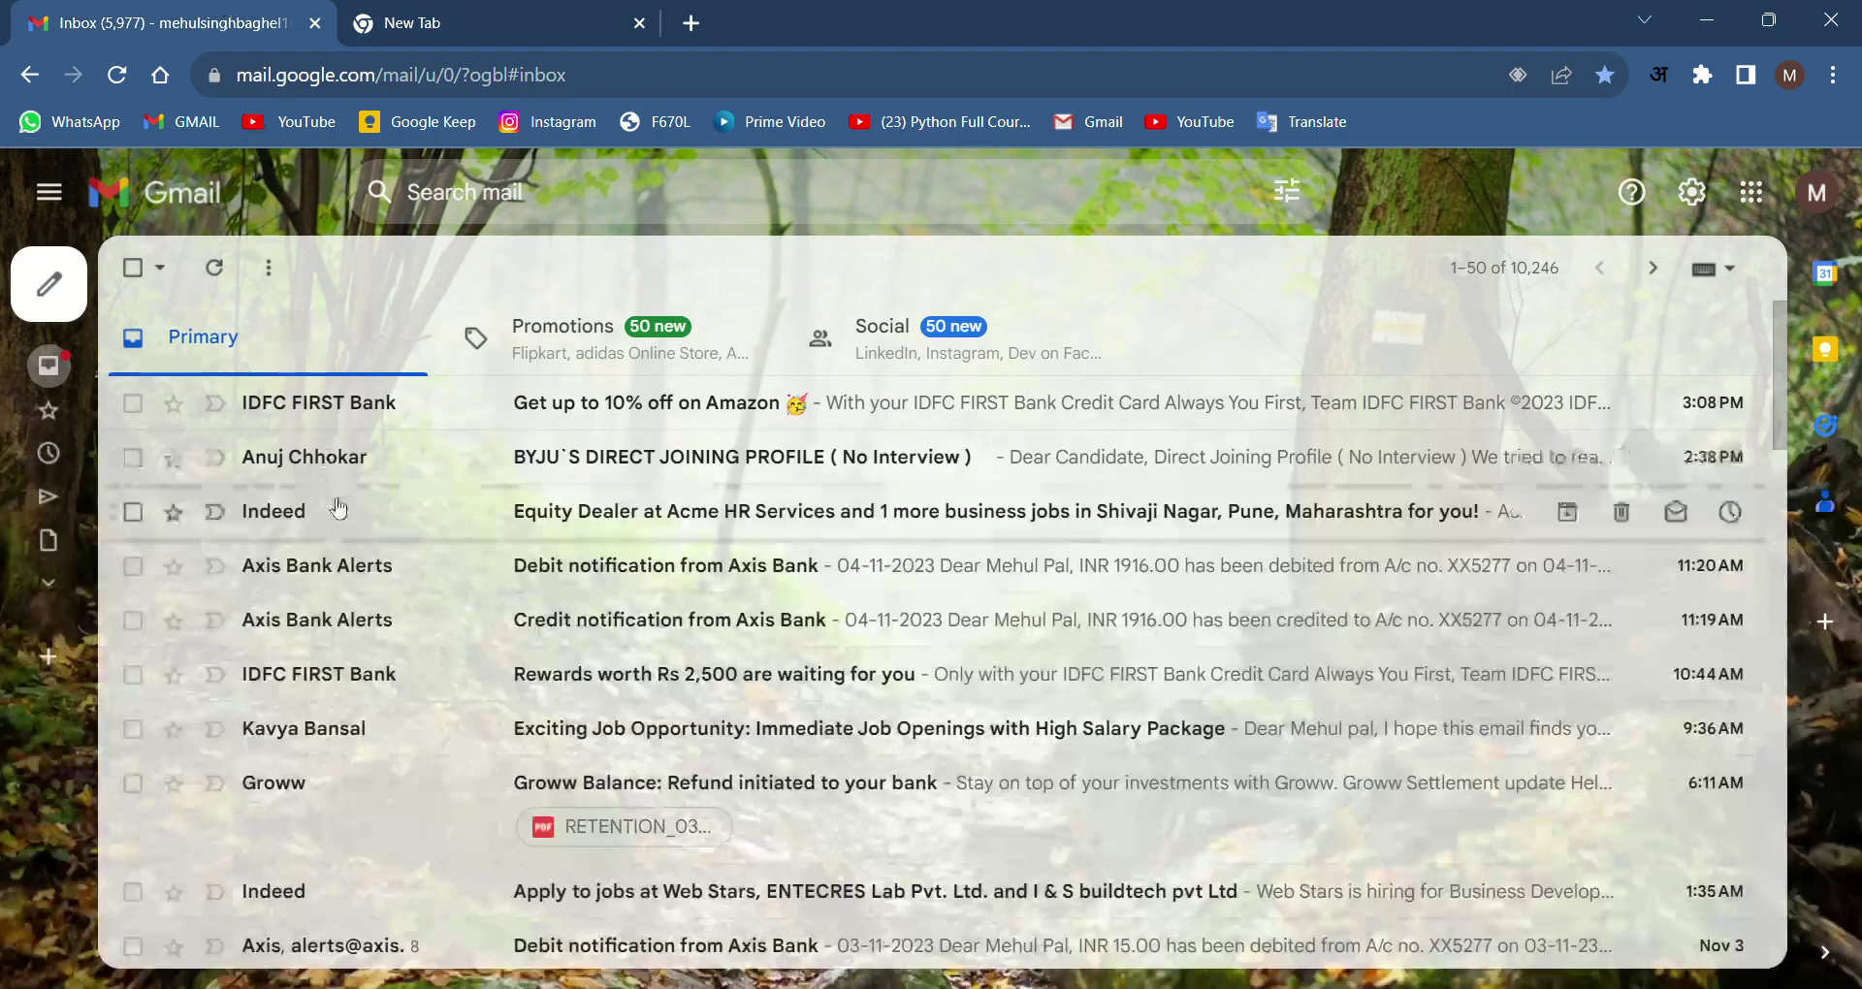
pyautogui.click(23, 305)
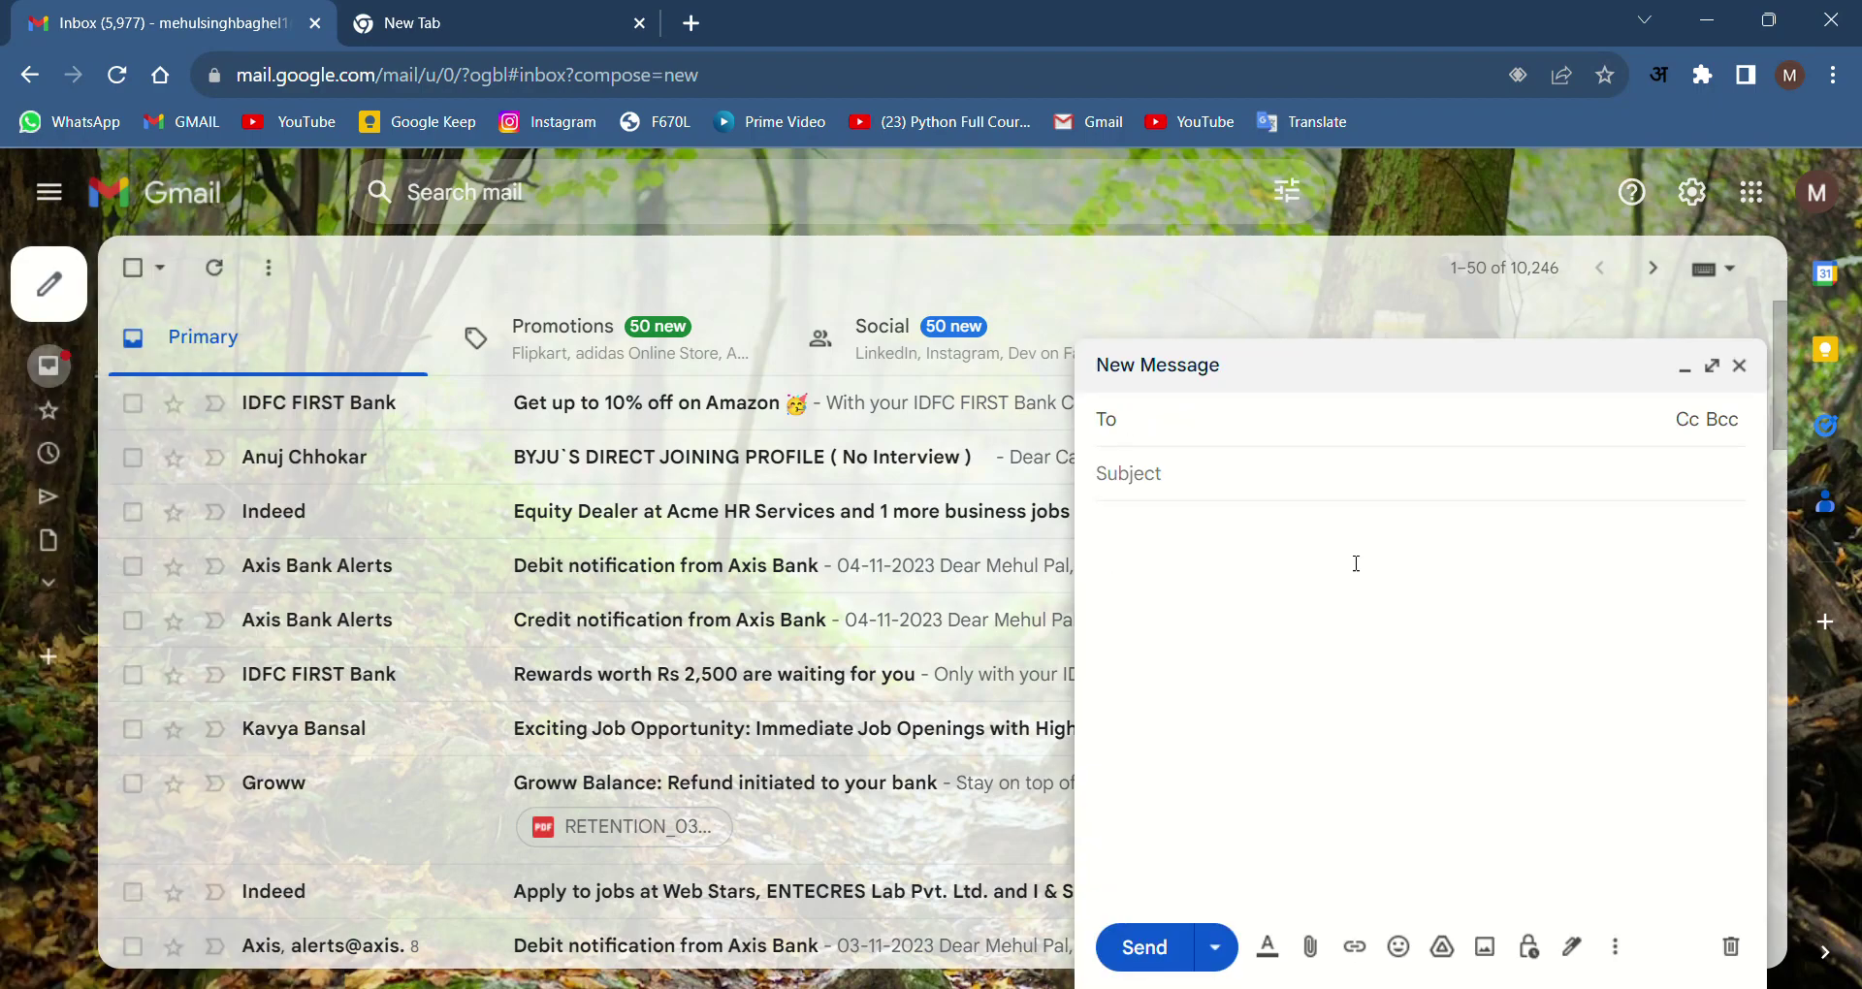
pyautogui.click(1711, 366)
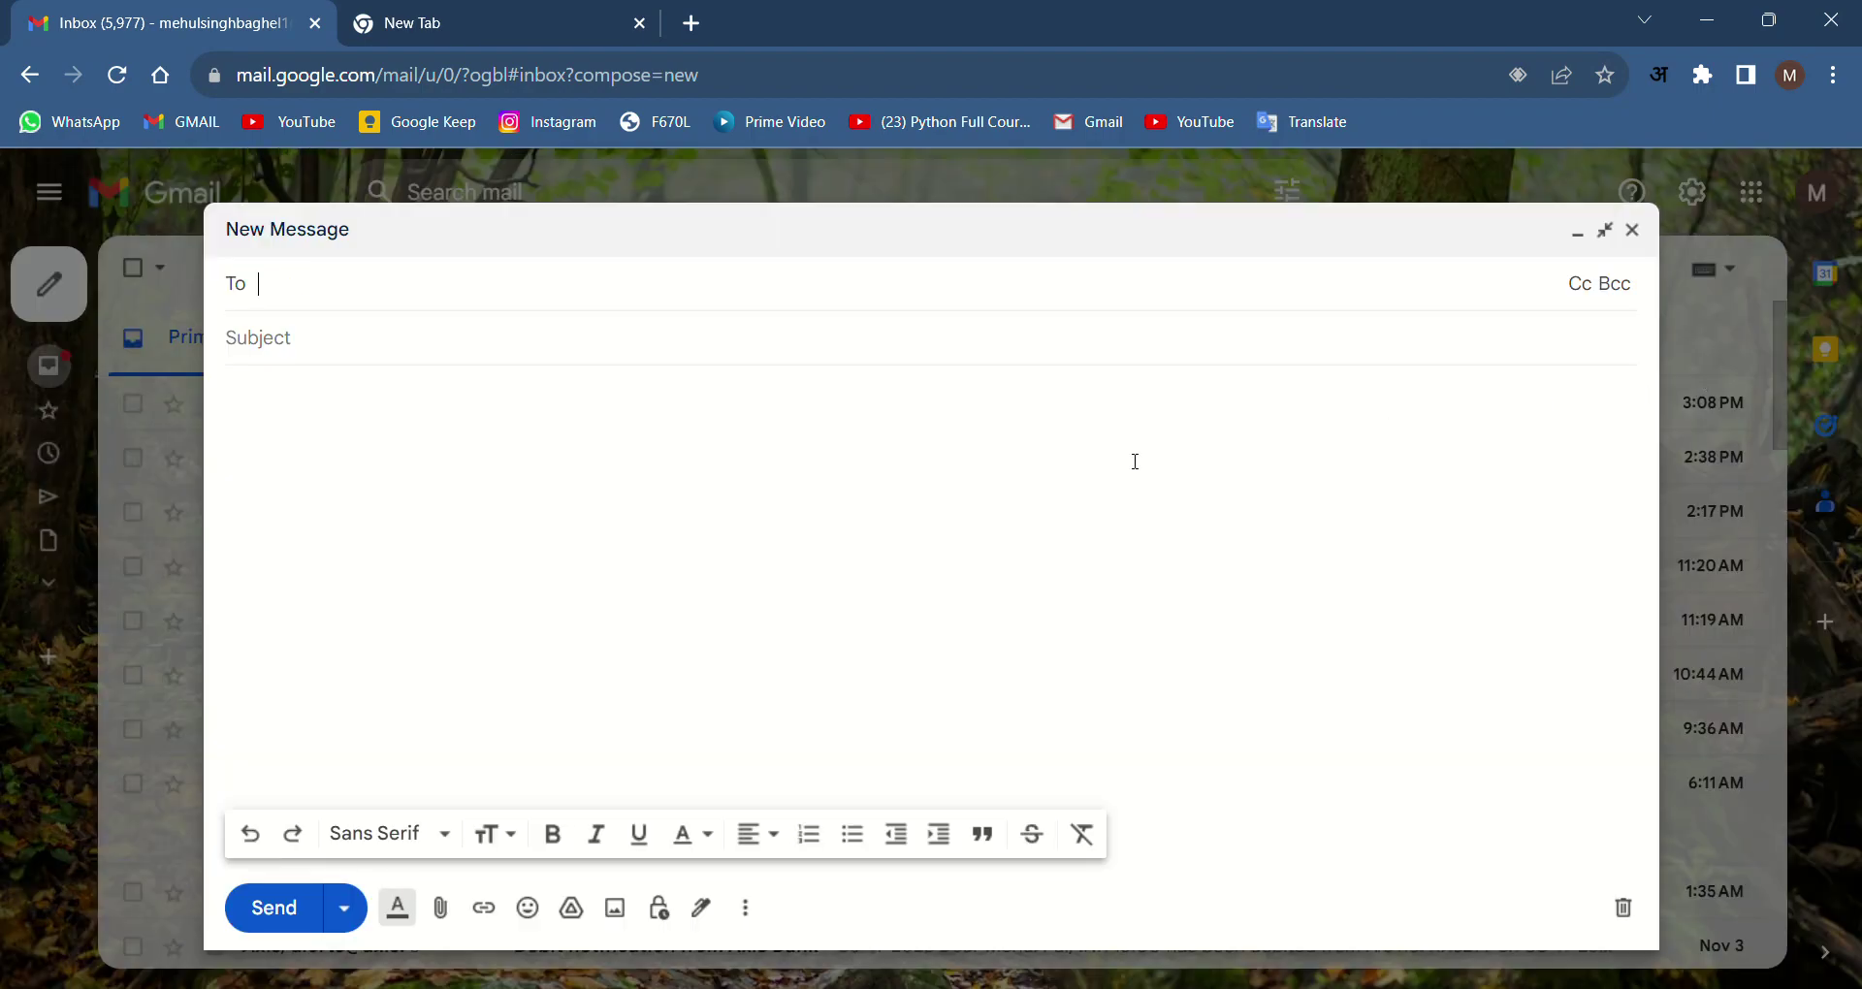
# Step: Address the message to the suggested contact's Gmail address and enter "test" as the subject
pyautogui.write('mehu')
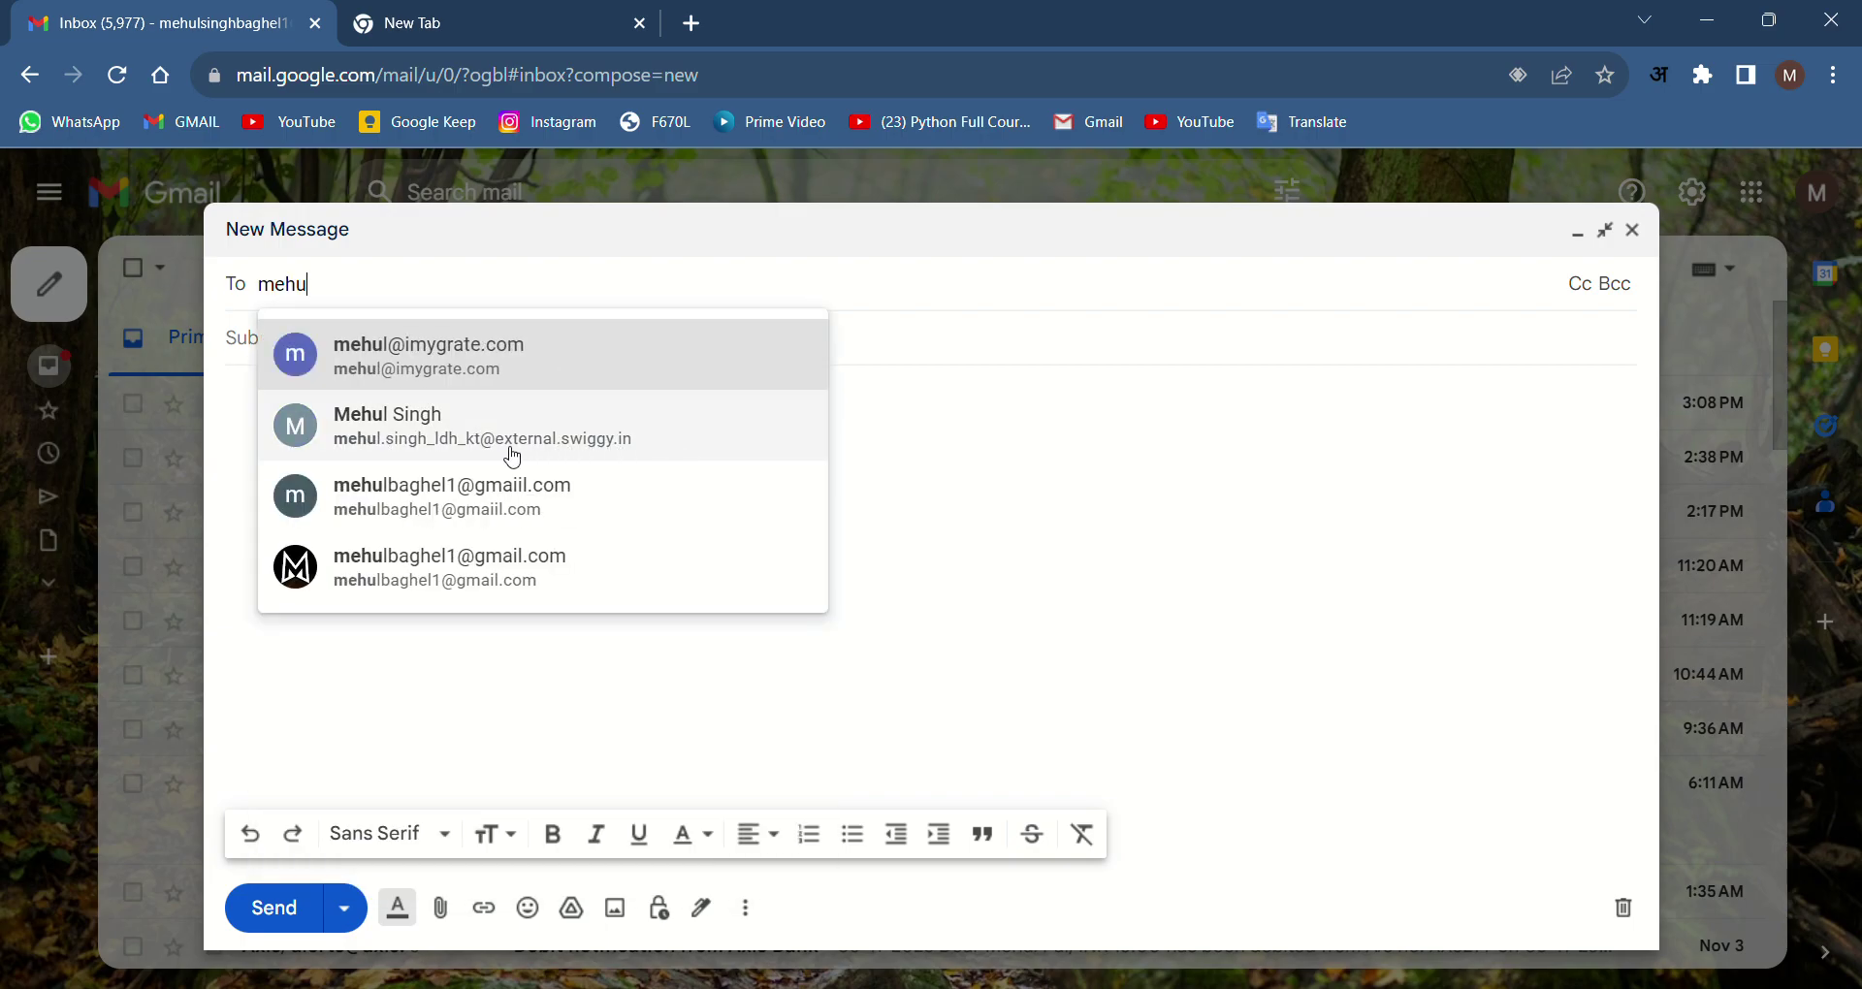
pyautogui.click(511, 563)
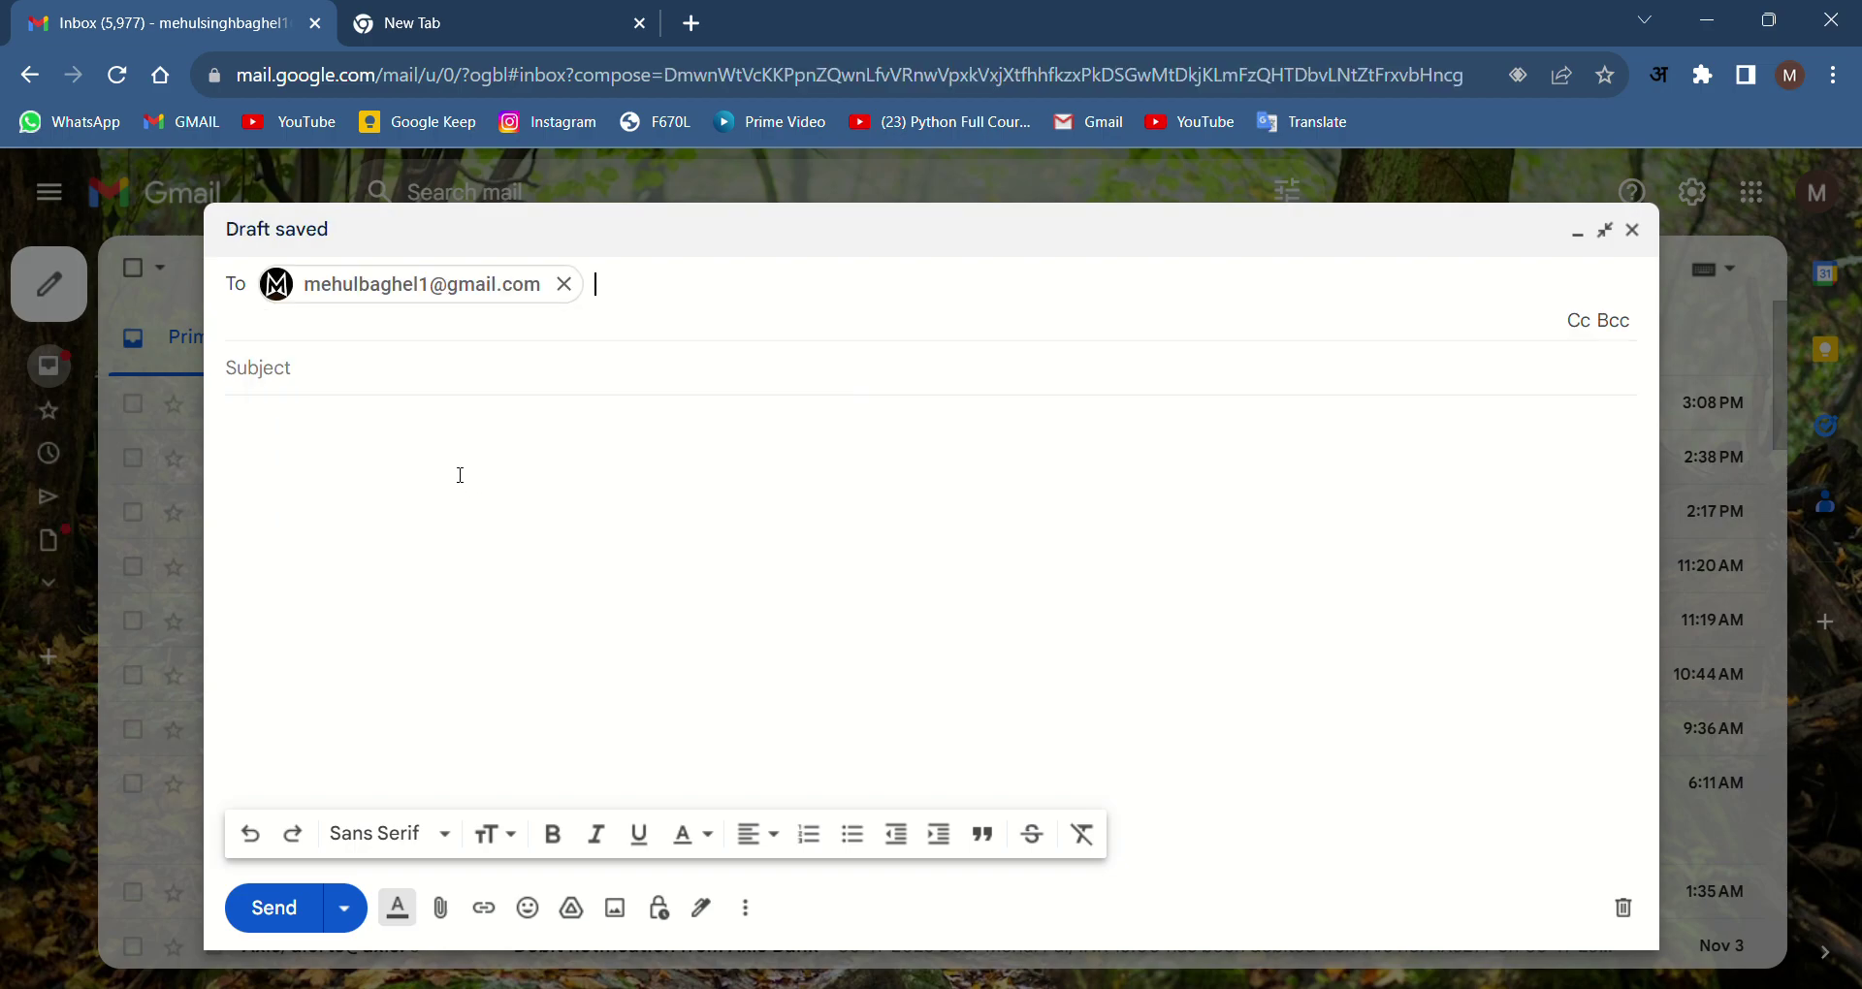
pyautogui.press('Tab')
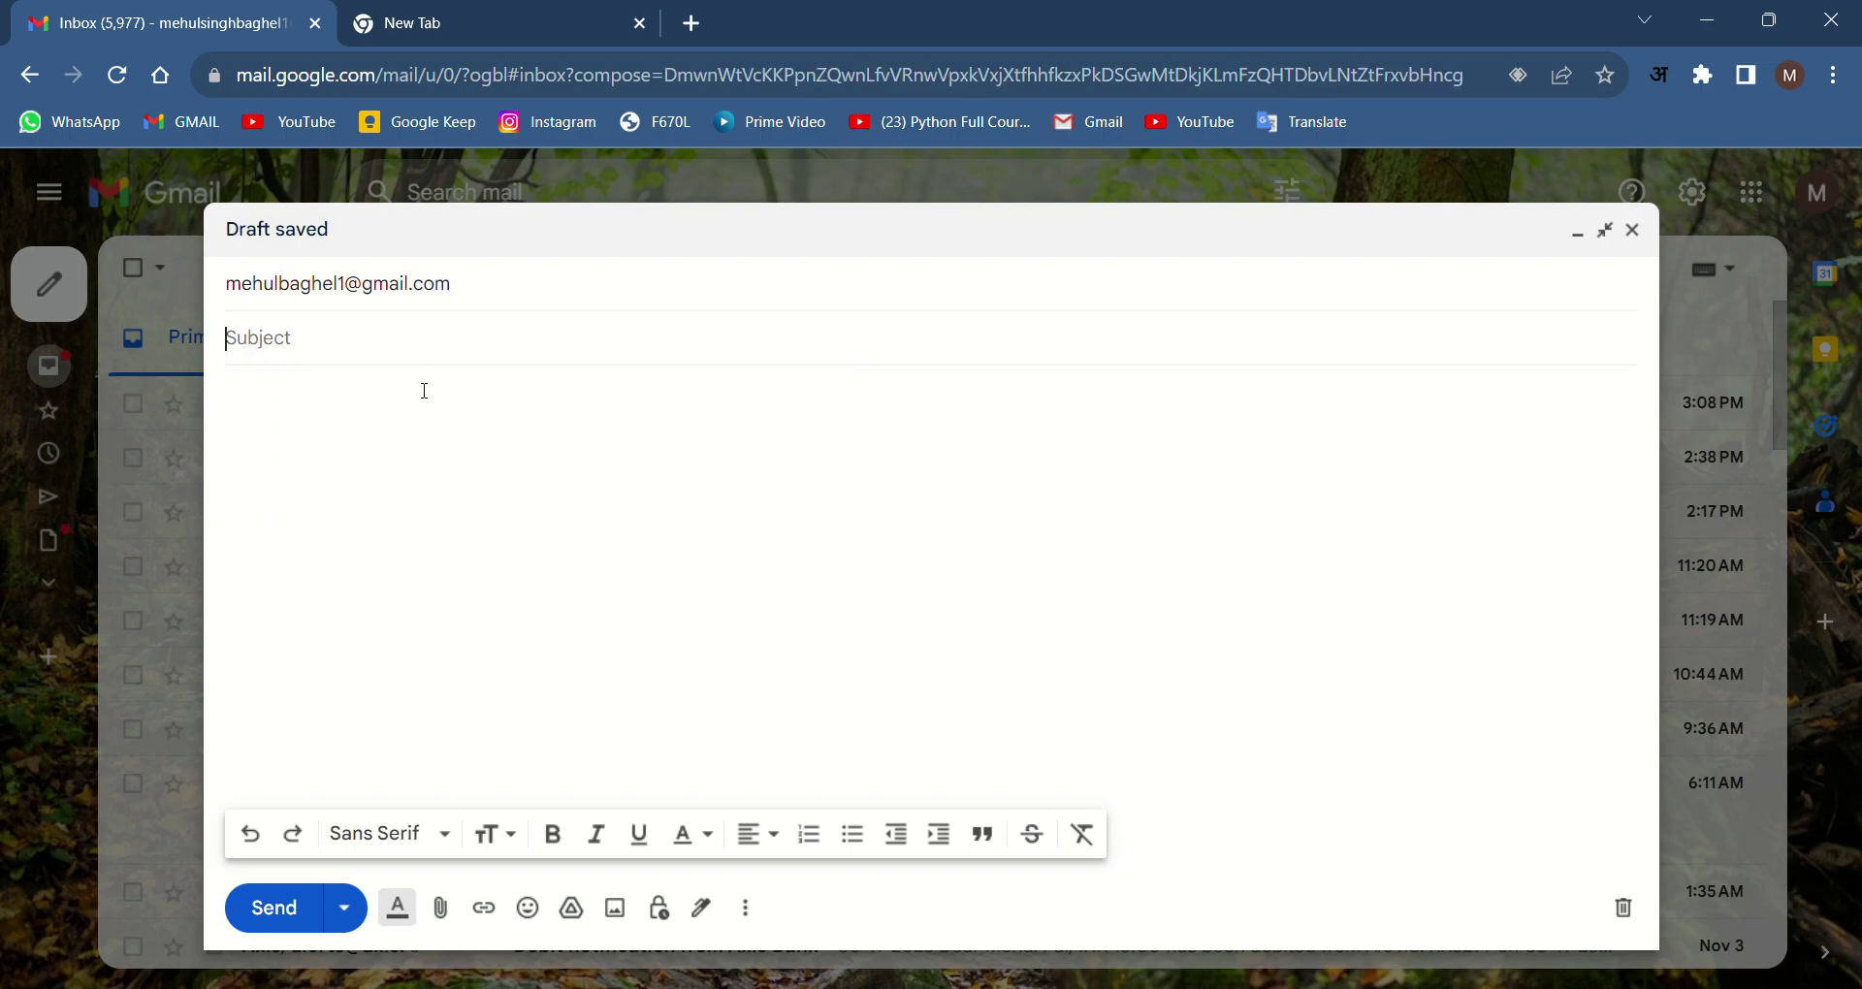
pyautogui.write('test')
# Step: Begin the message body with the greeting "Hi there," followed by a blank line, and hide the formatting options
pyautogui.click(384, 421)
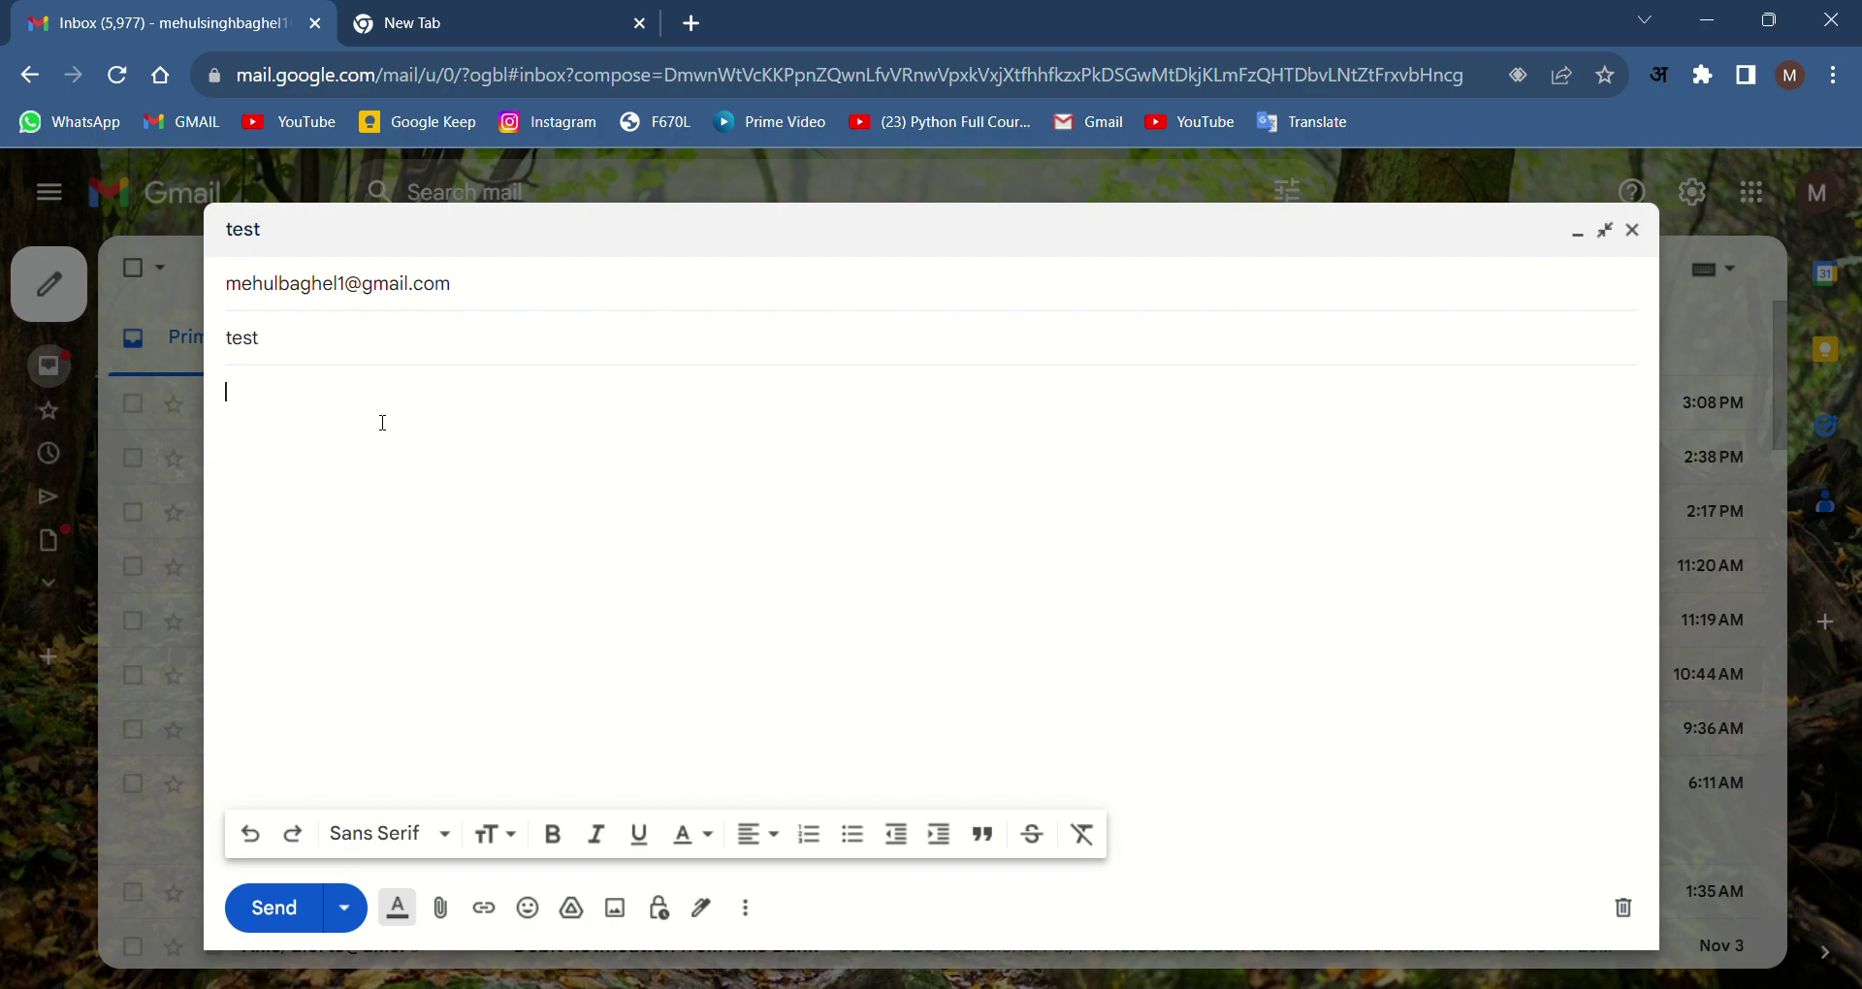
pyautogui.write('Hi there')
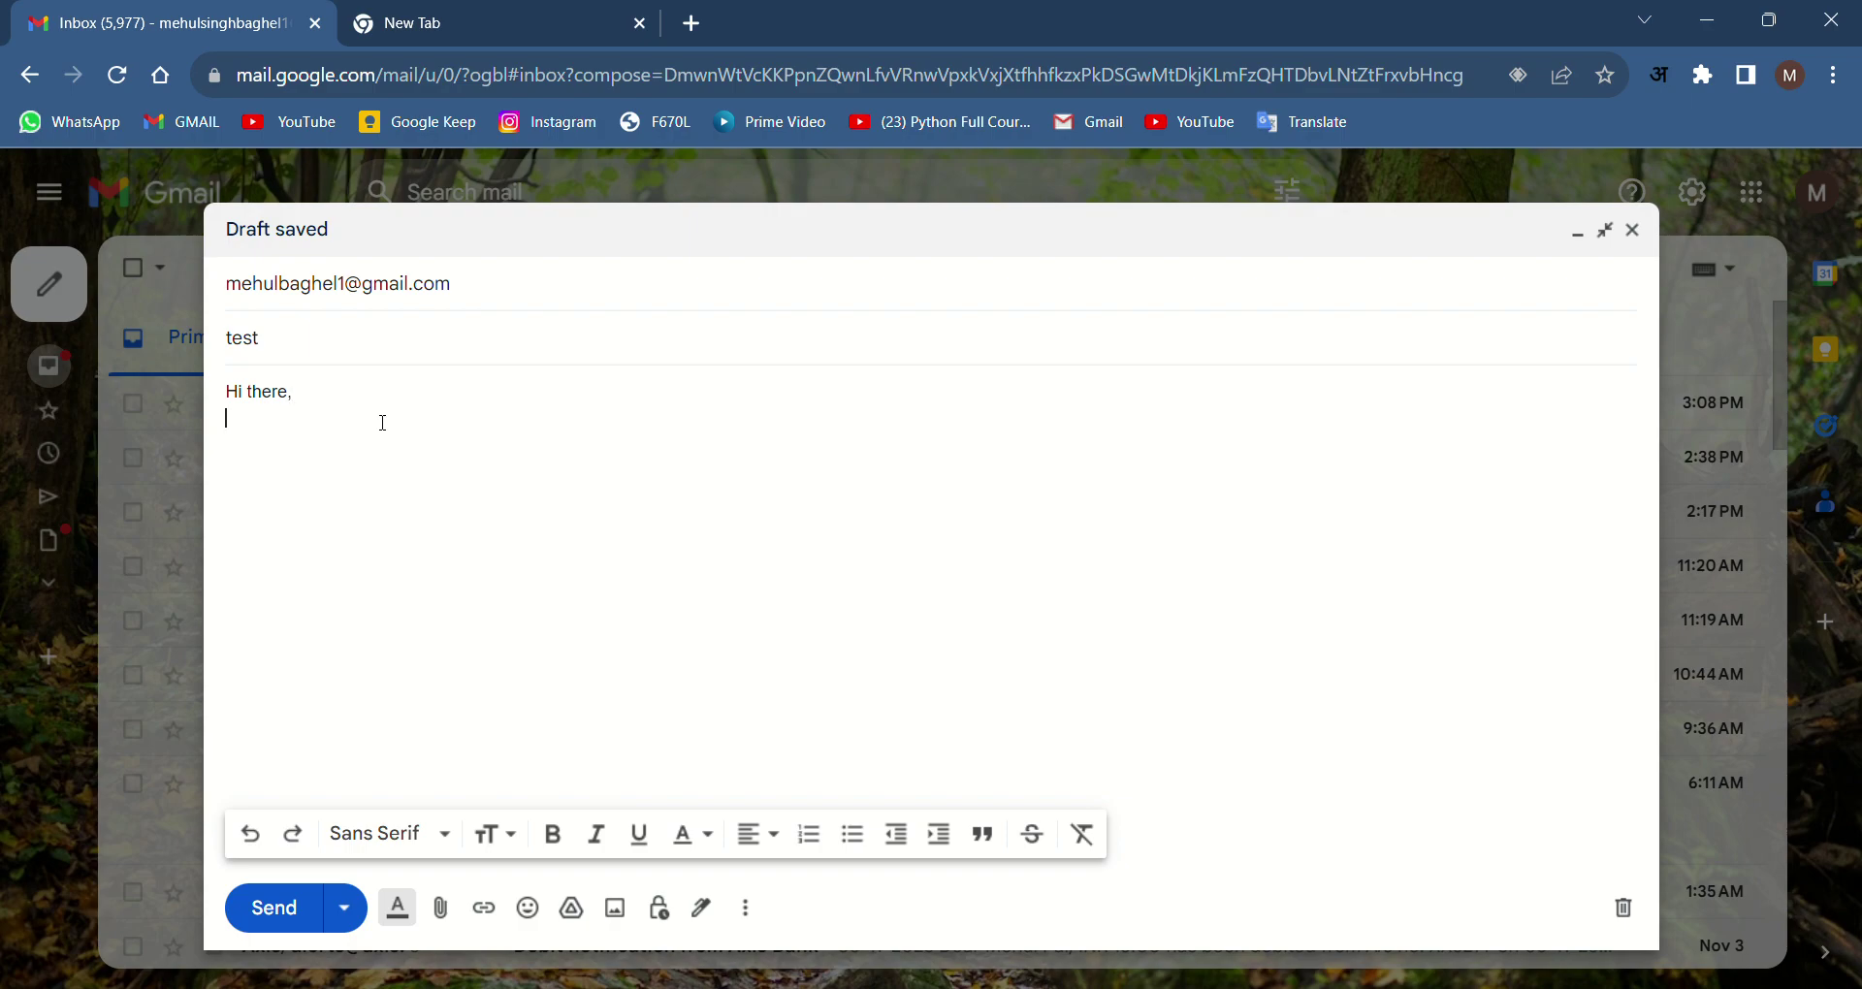
pyautogui.write(',')
pyautogui.press('Return')
pyautogui.press('Return')
pyautogui.click(401, 914)
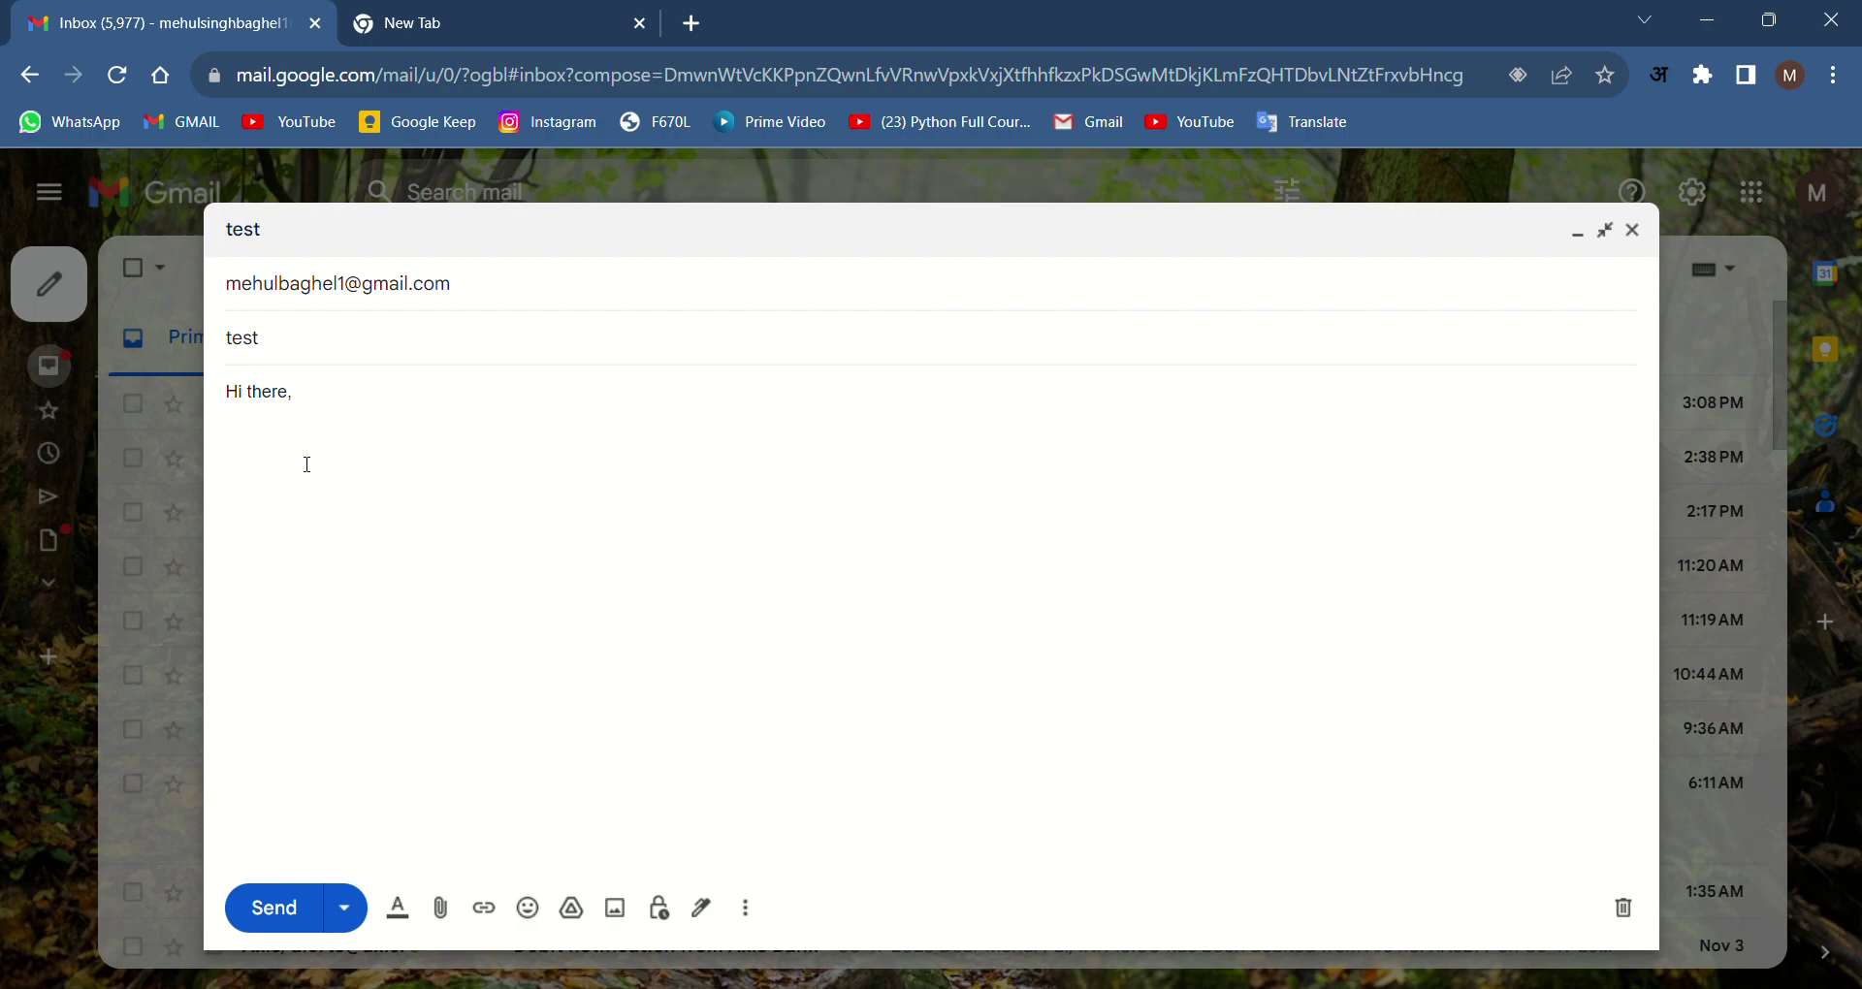
# Step: Write the sentence "Lets plan a trip for canada" below the greeting
pyautogui.write('Lets ')
pyautogui.write('plan a ')
pyautogui.write('trip')
pyautogui.write(' in')
pyautogui.write(' cna')
pyautogui.press('BackSpace')
pyautogui.write('anada')
pyautogui.hotkey('ctrl', 'BackSpace')
pyautogui.press('BackSpace')
pyautogui.press('BackSpace')
pyautogui.press('BackSpace')
pyautogui.write('for canada')
# Step: Close the message with "Thanks" after a blank line and the sender's first name beneath it
pyautogui.press('Return')
pyautogui.press('Return')
pyautogui.write('Thanks')
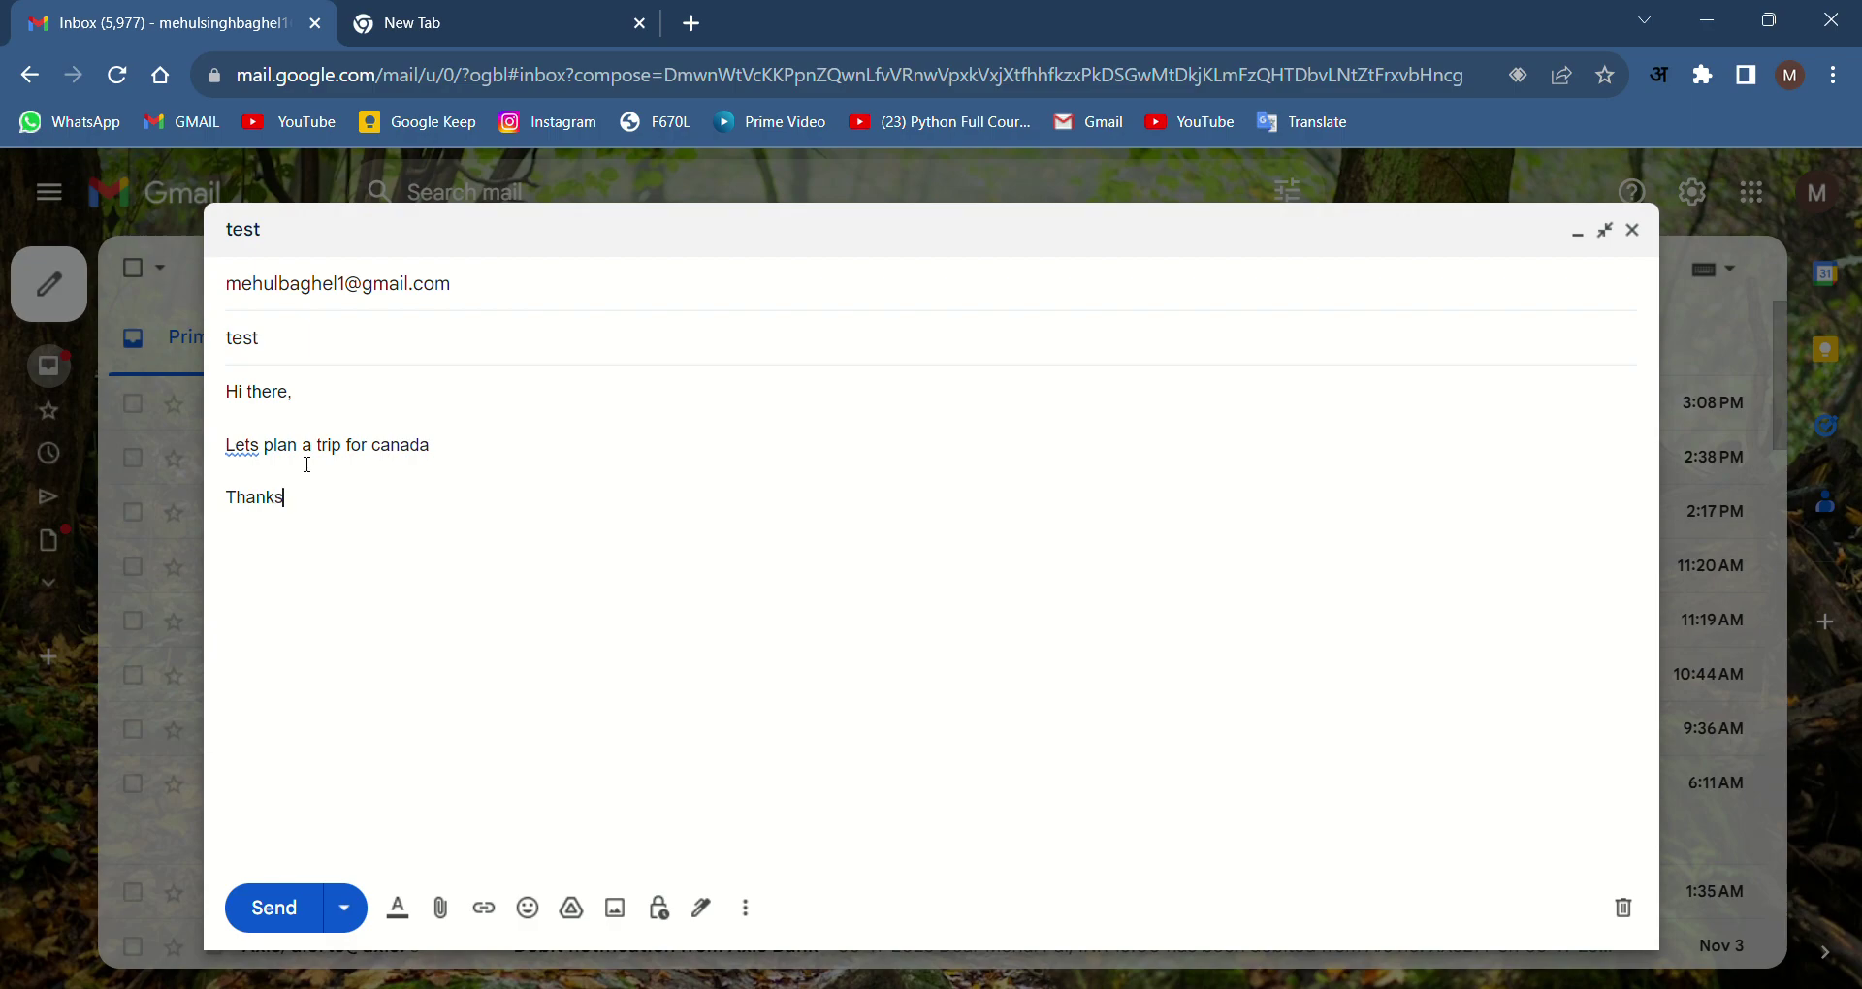
pyautogui.press('Return')
pyautogui.write('Mehulk')
pyautogui.press('BackSpace')
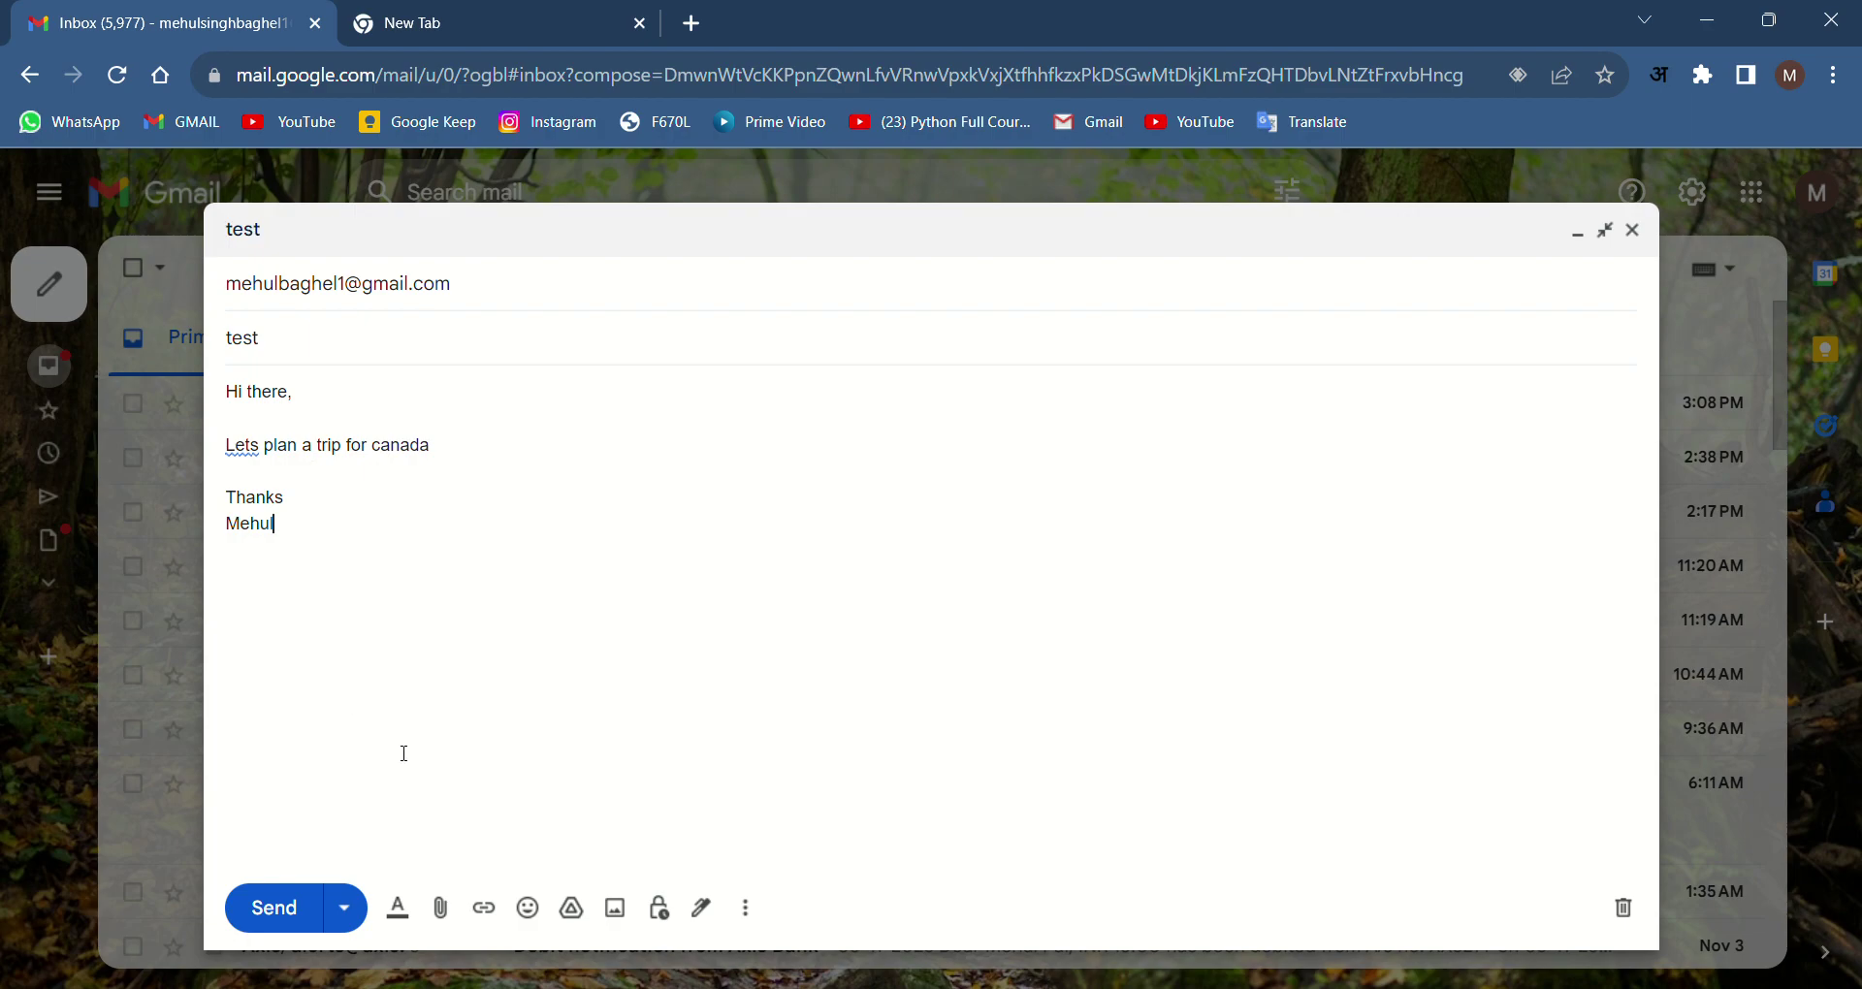
# Step: Show the formatting options and set the word "canada" in the Comic Sans MS font
pyautogui.click(406, 926)
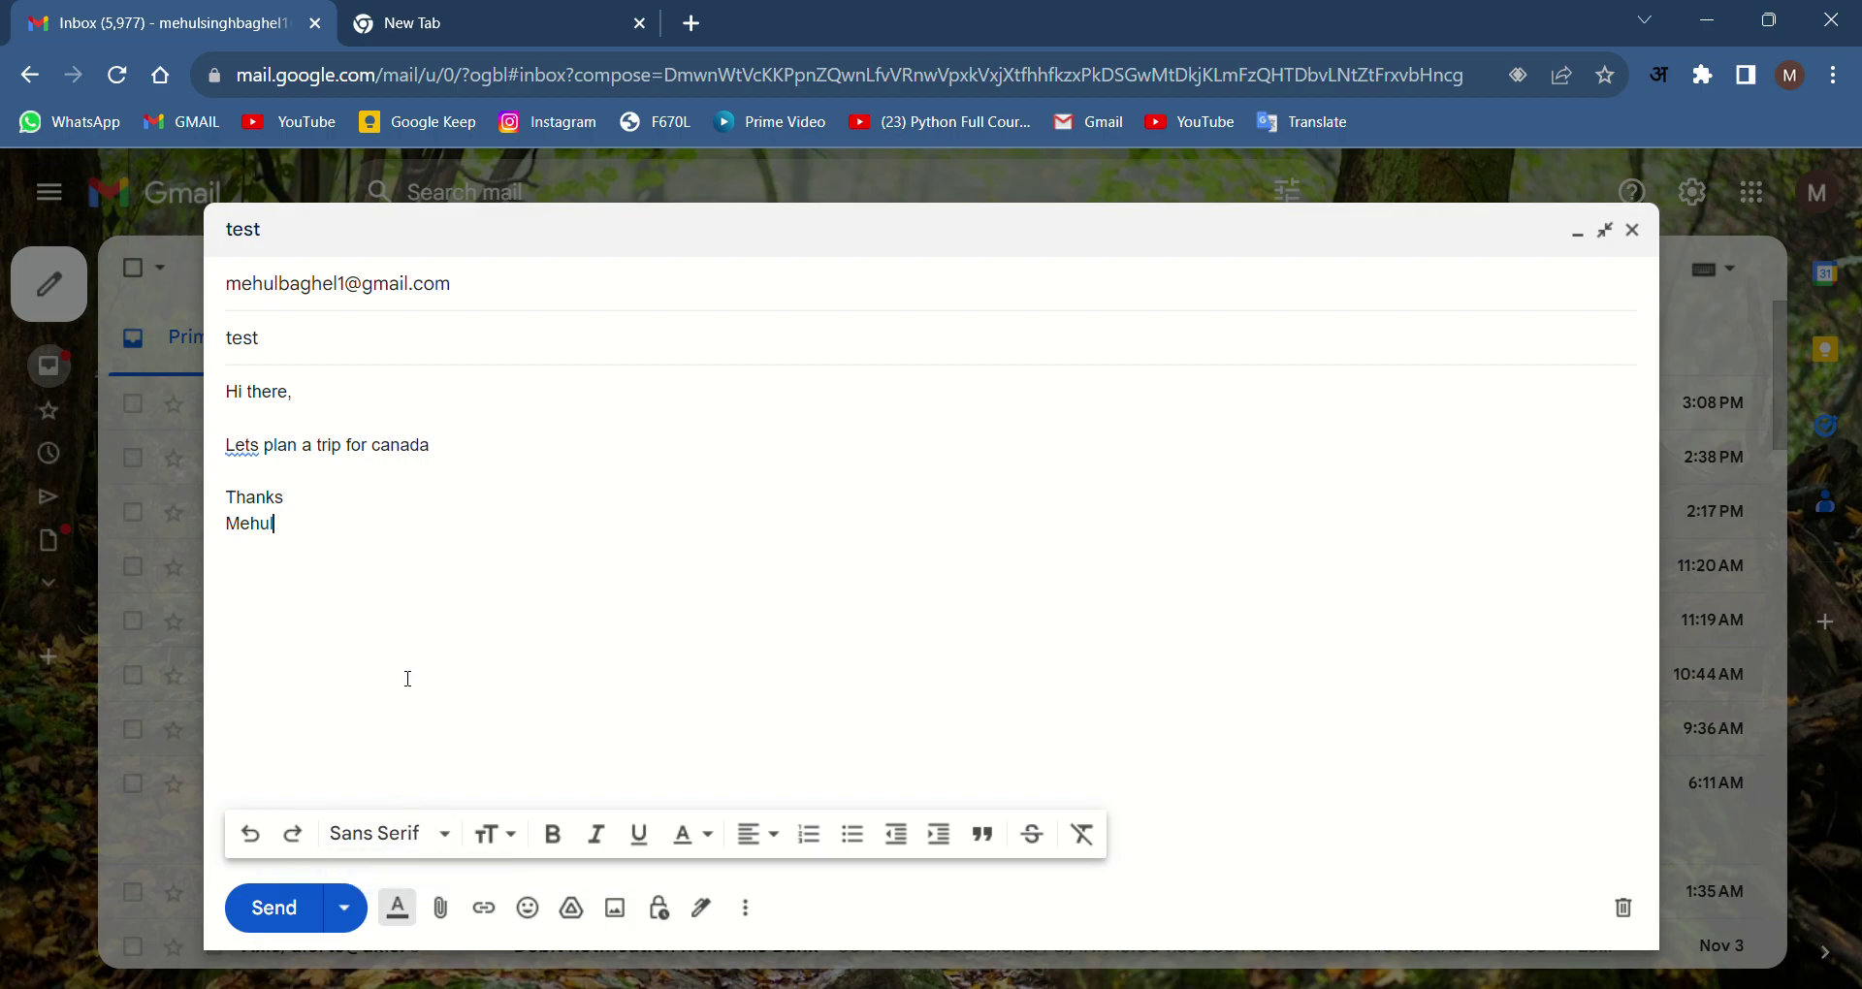
pyautogui.moveTo(368, 446); pyautogui.dragTo(449, 456)
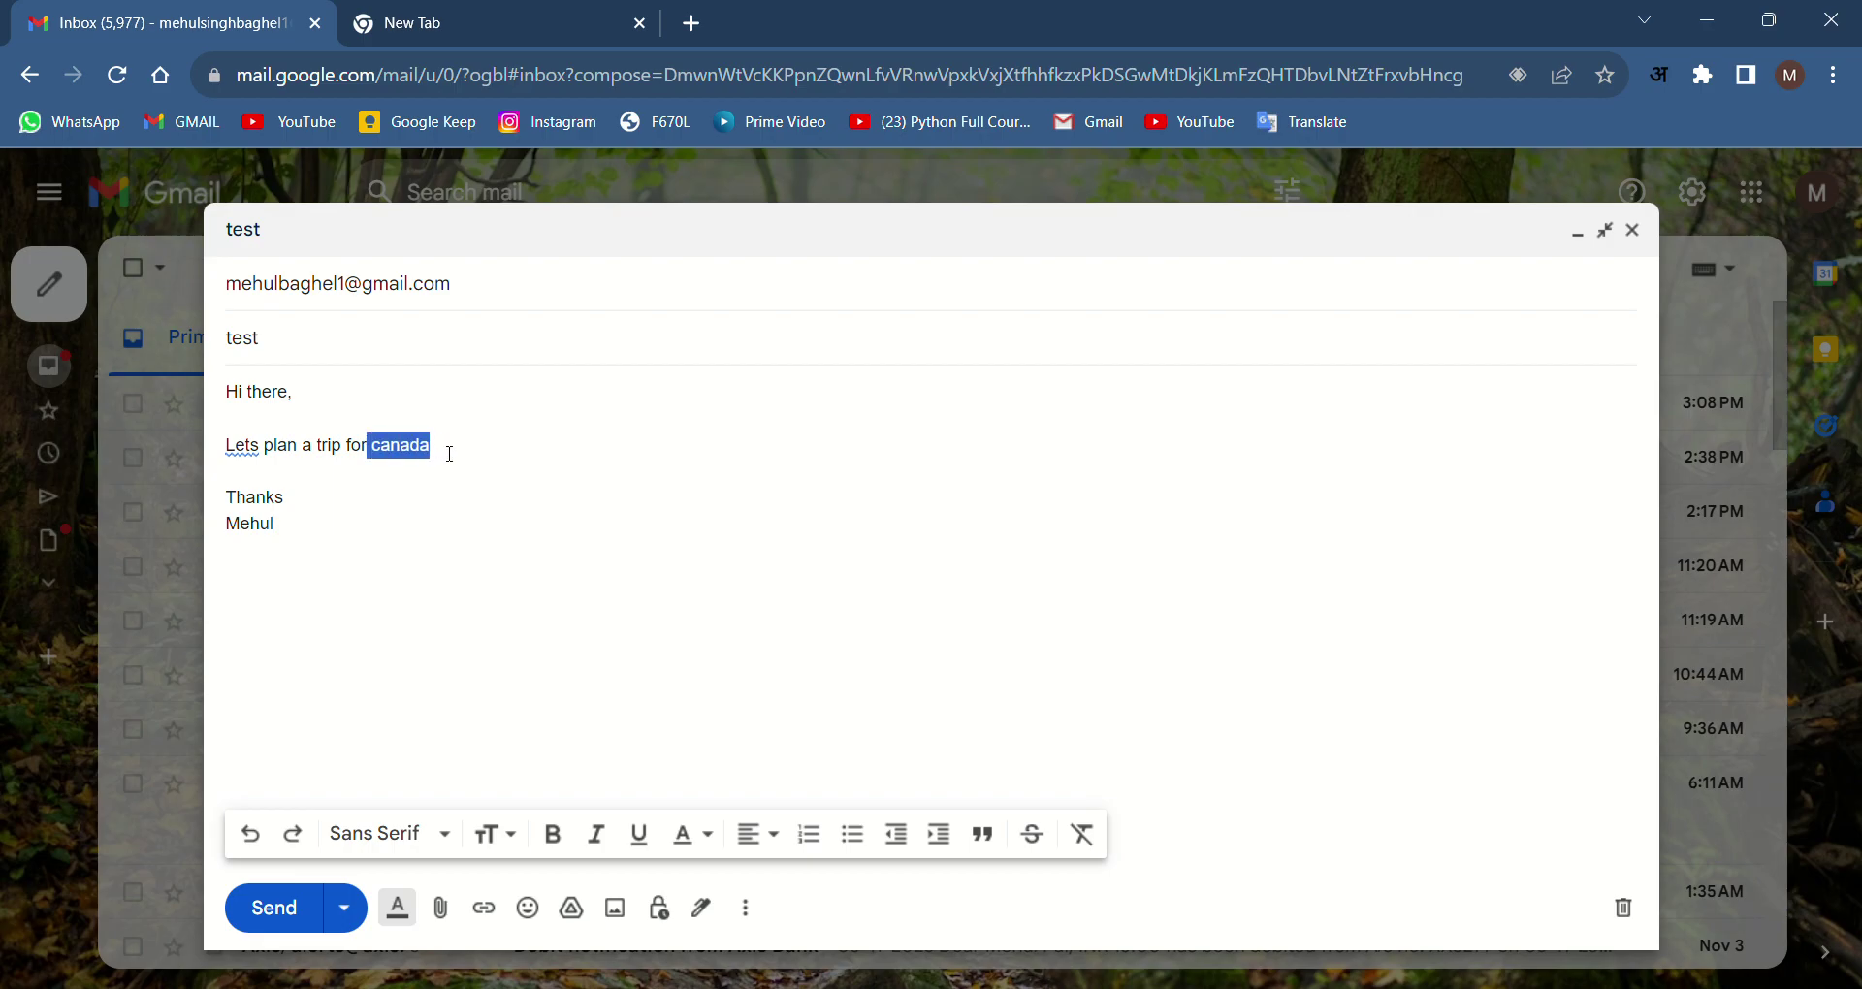
pyautogui.click(402, 836)
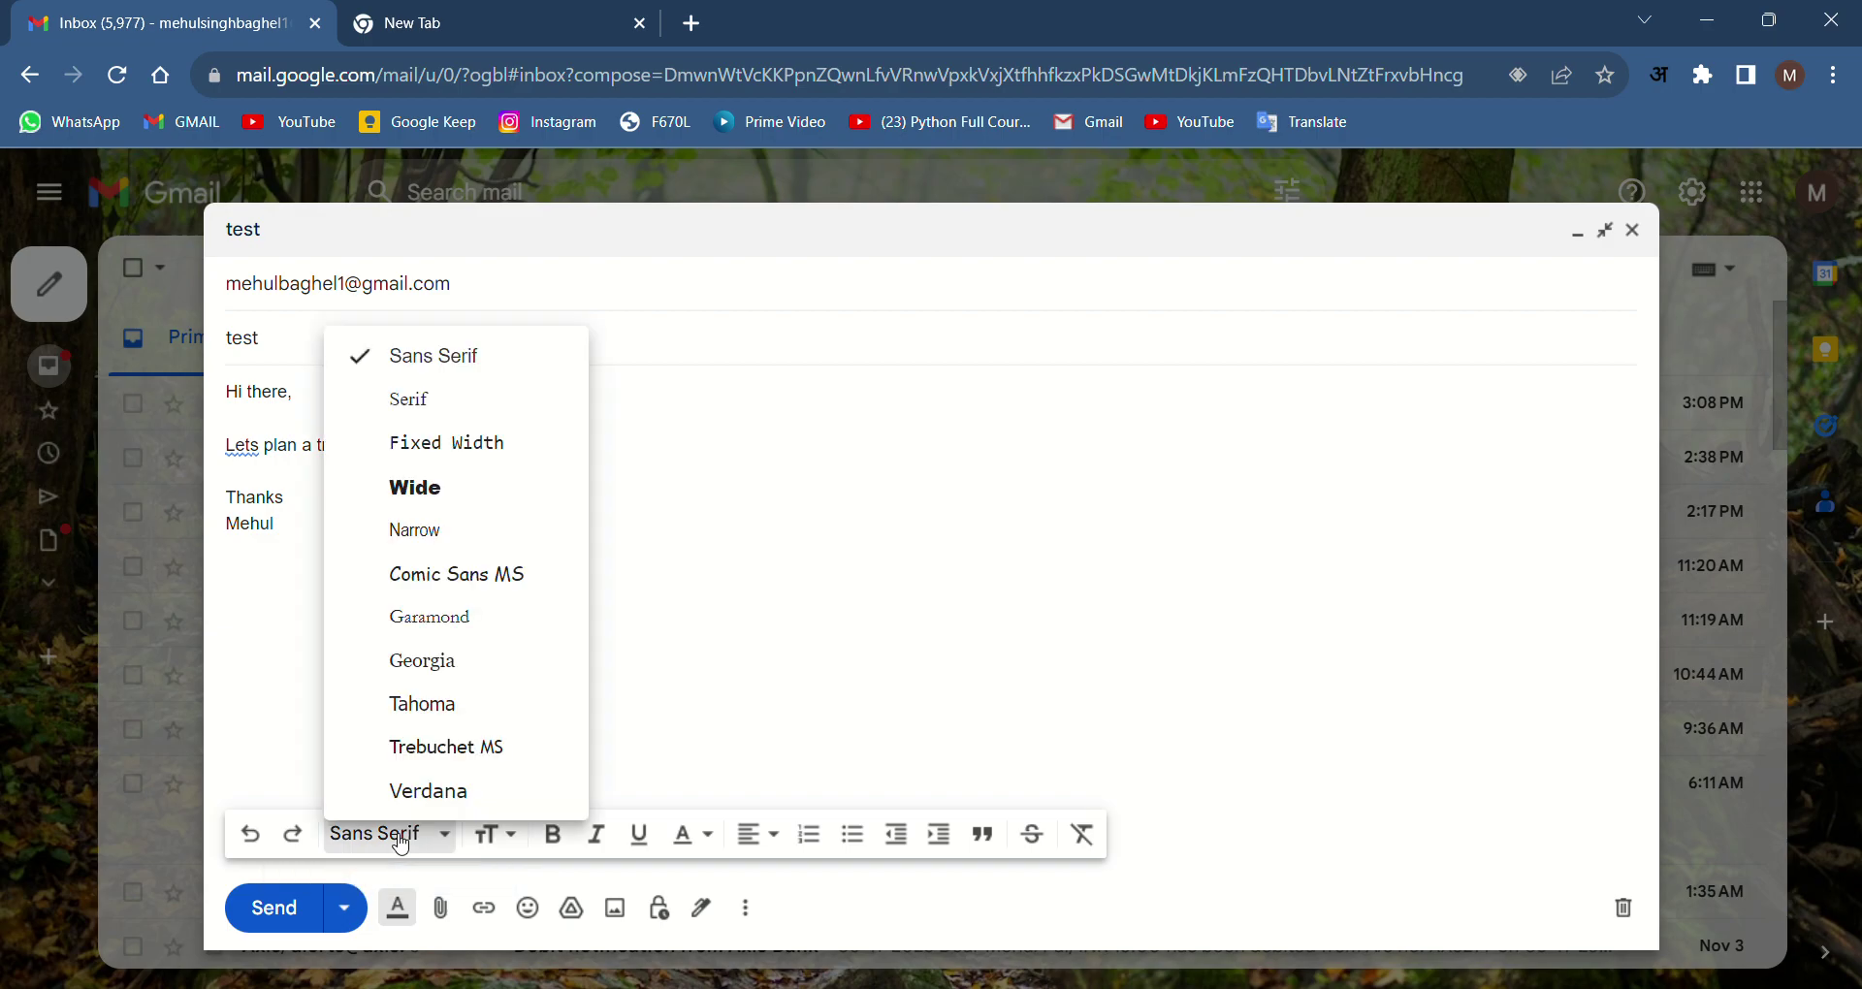
pyautogui.click(412, 572)
pyautogui.click(411, 536)
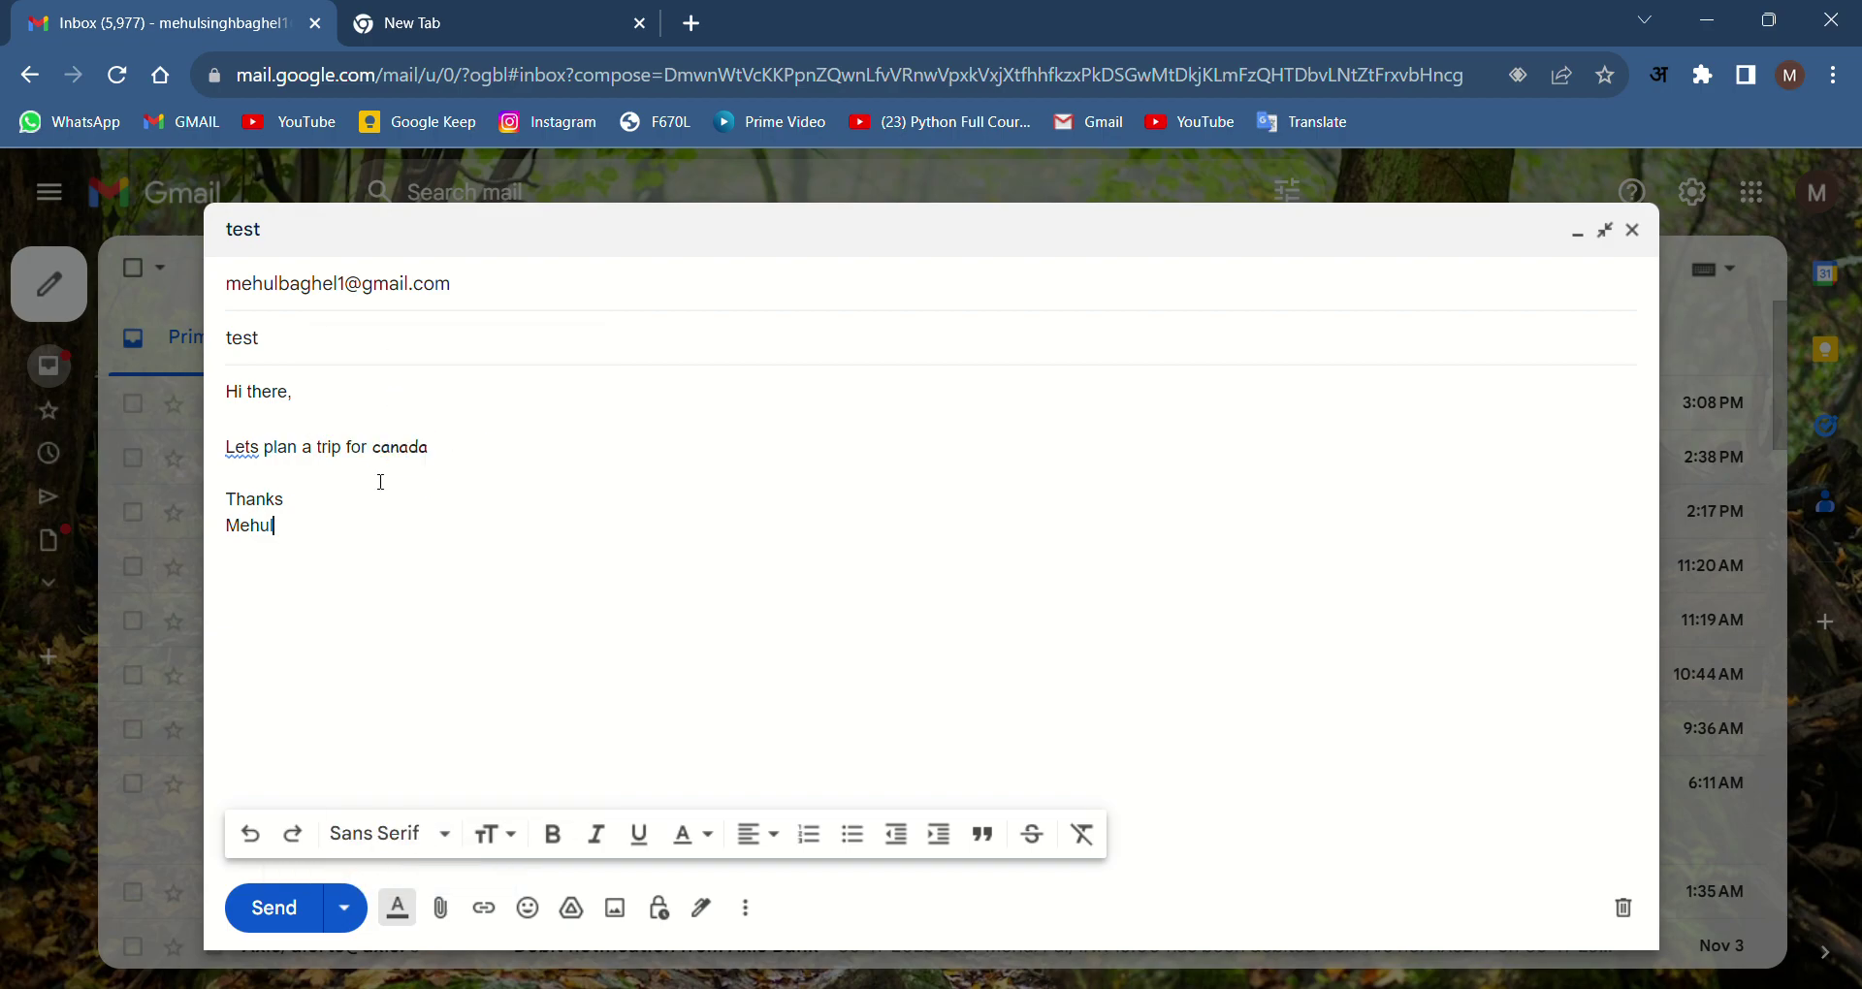
# Step: Set the whole "Lets plan a trip for canada" sentence to the Huge text size
pyautogui.moveTo(369, 447); pyautogui.dragTo(464, 462)
pyautogui.click(466, 463)
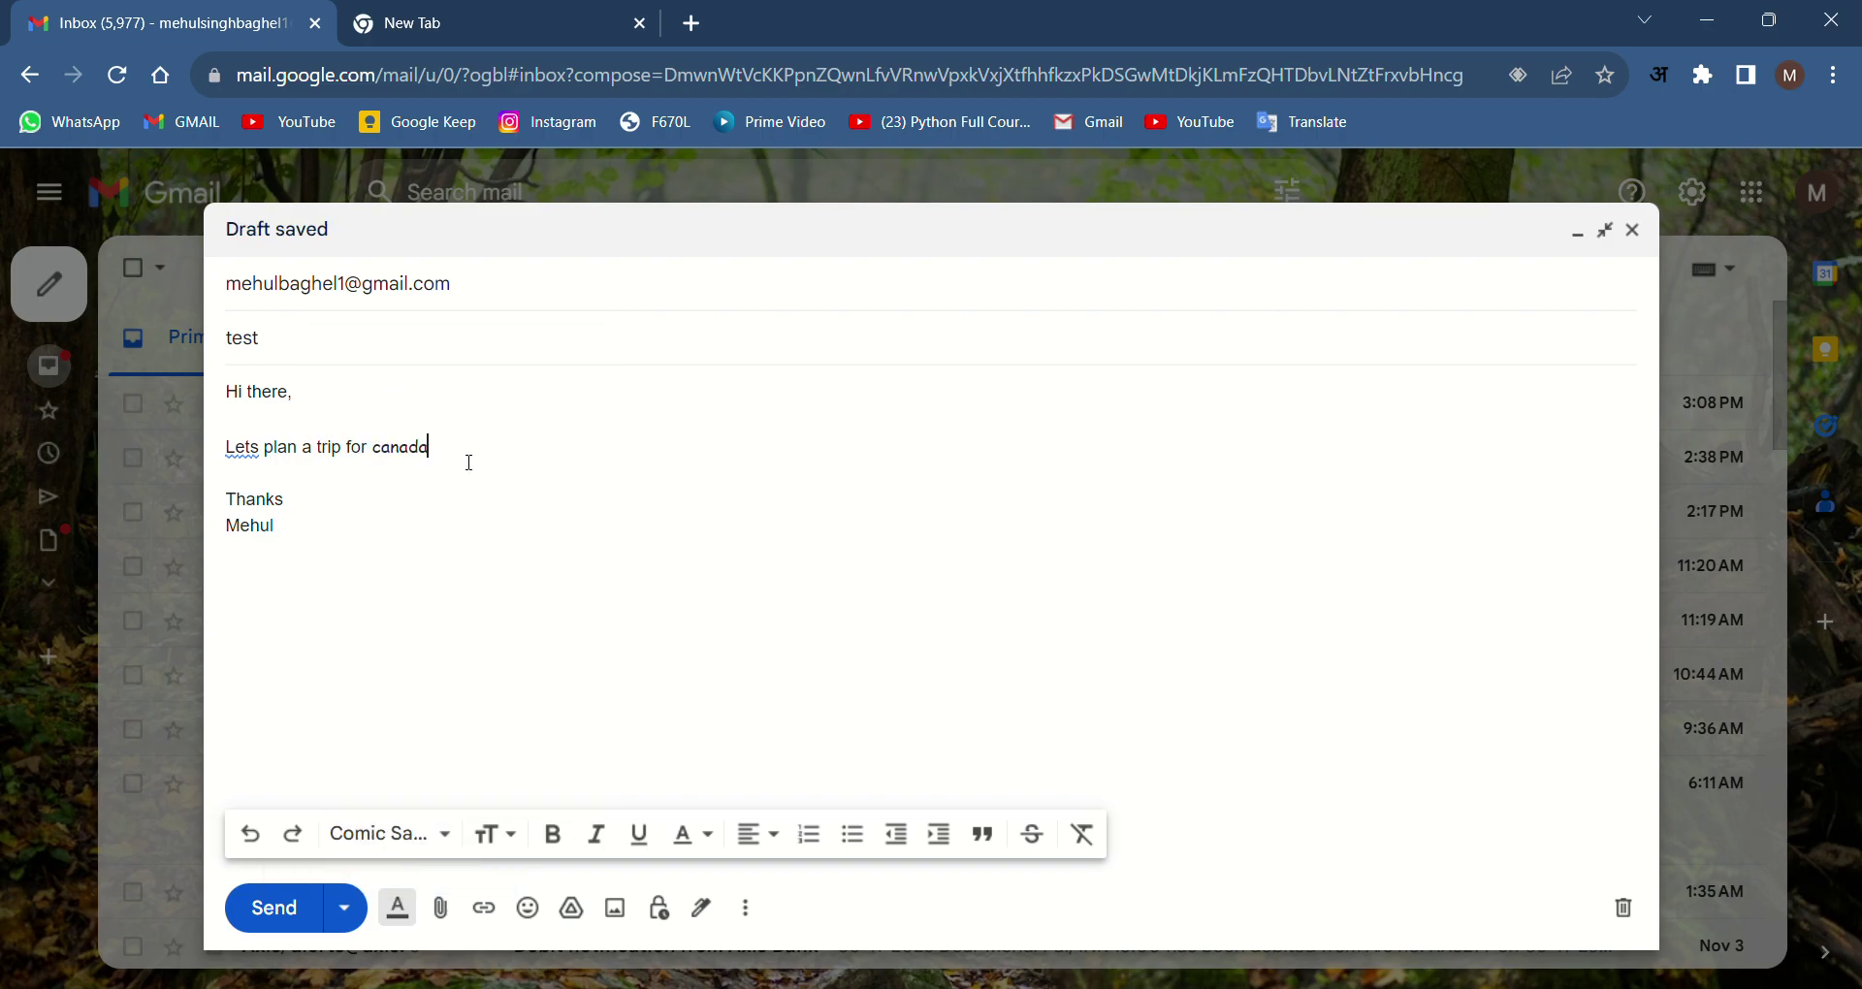
pyautogui.moveTo(455, 465); pyautogui.dragTo(228, 450)
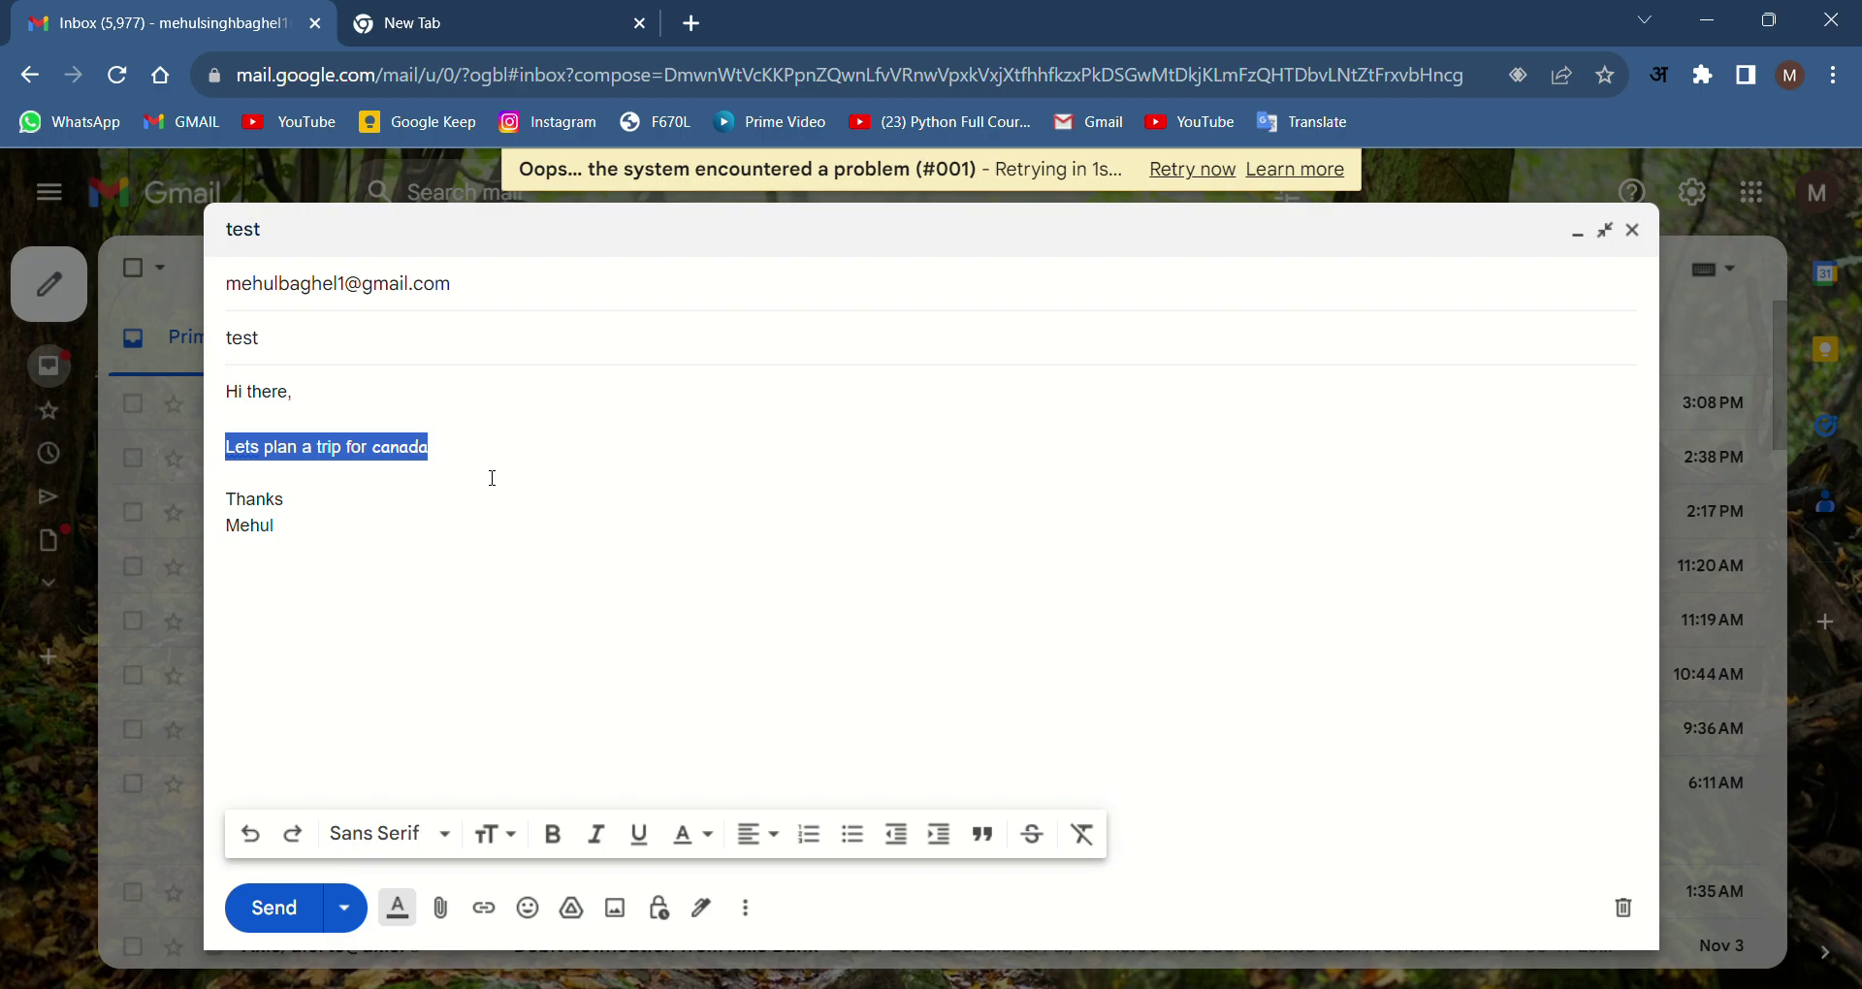
pyautogui.click(494, 834)
pyautogui.click(515, 788)
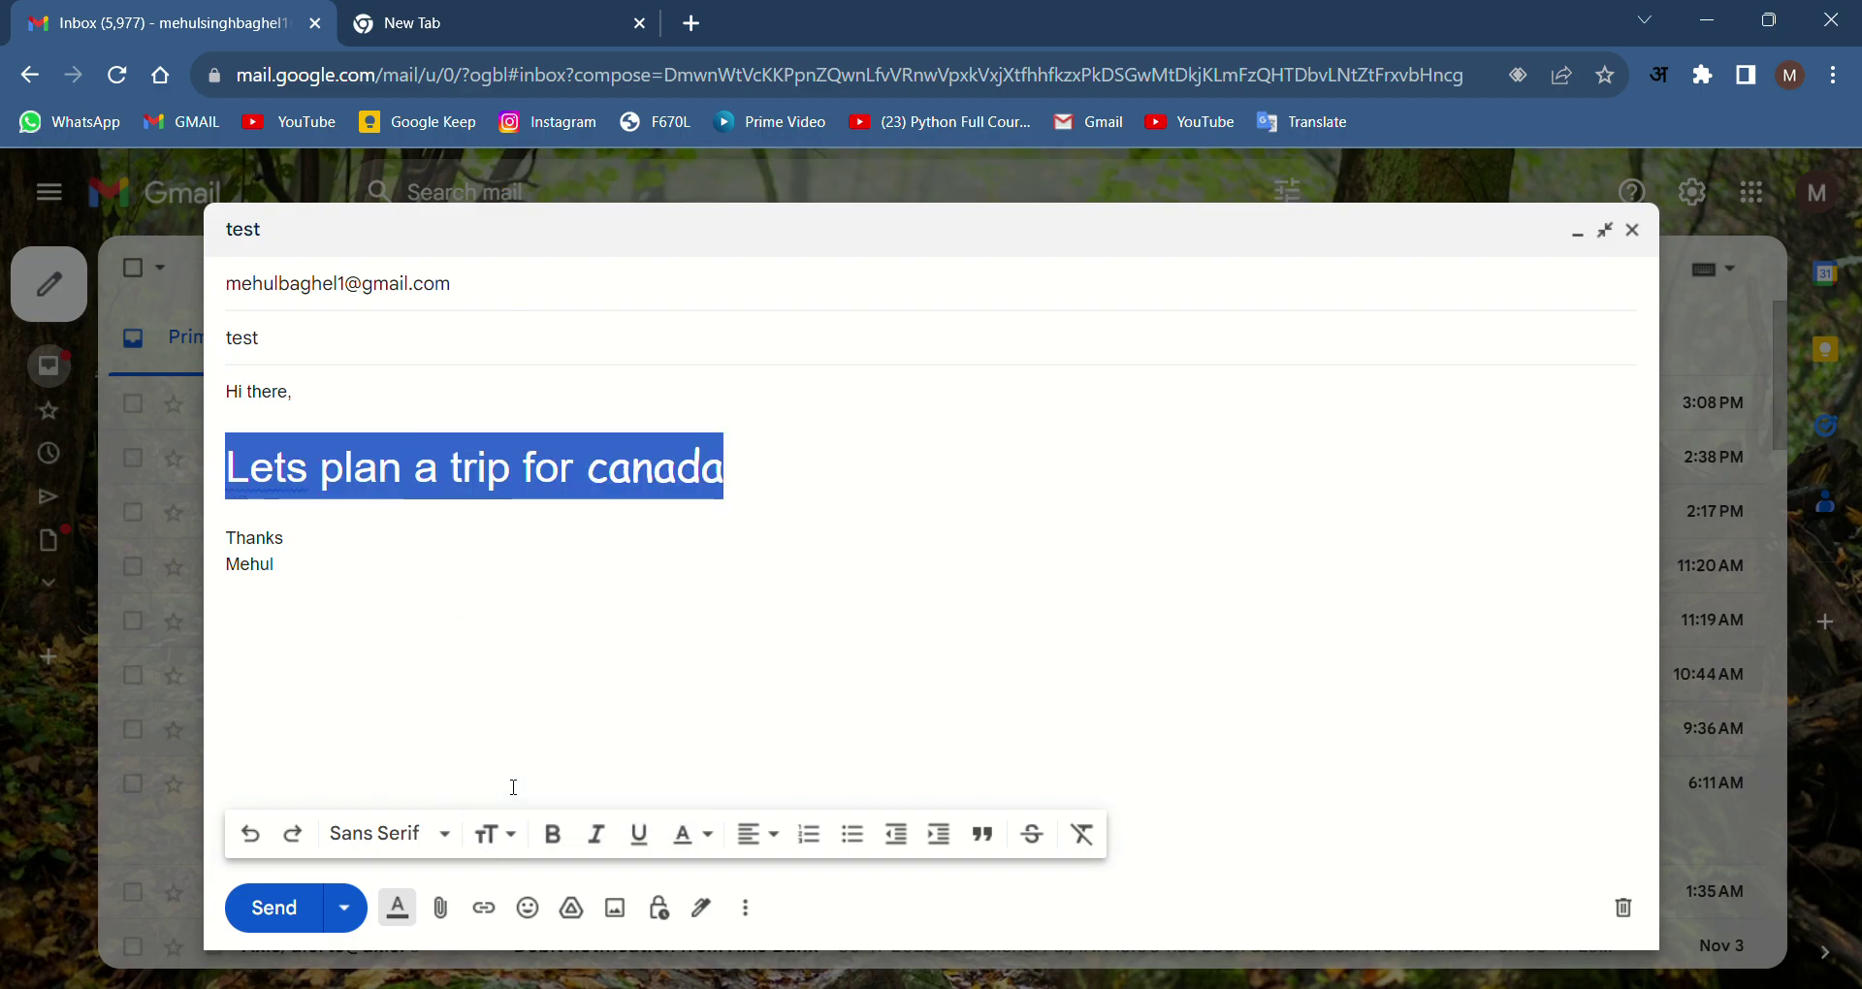
pyautogui.click(519, 706)
# Step: Return the whole trip sentence to the Normal text size
pyautogui.moveTo(769, 482); pyautogui.dragTo(225, 472)
pyautogui.click(506, 840)
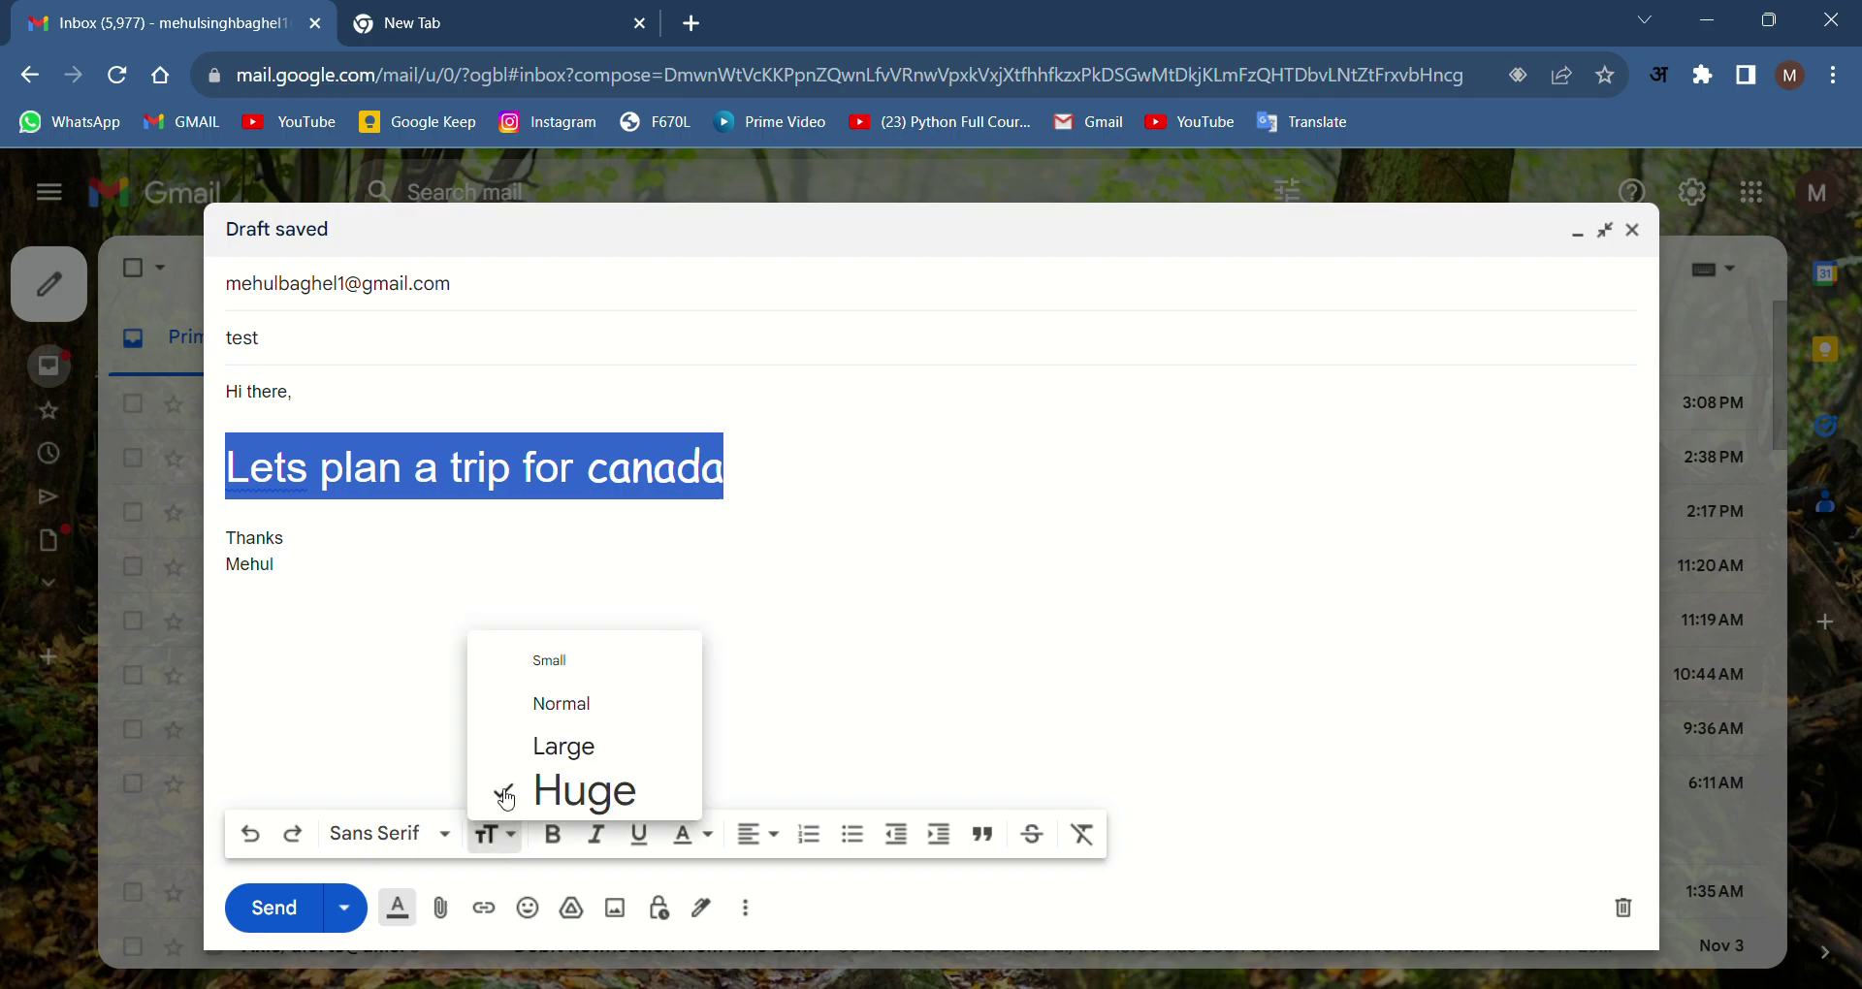
pyautogui.click(517, 706)
pyautogui.click(433, 562)
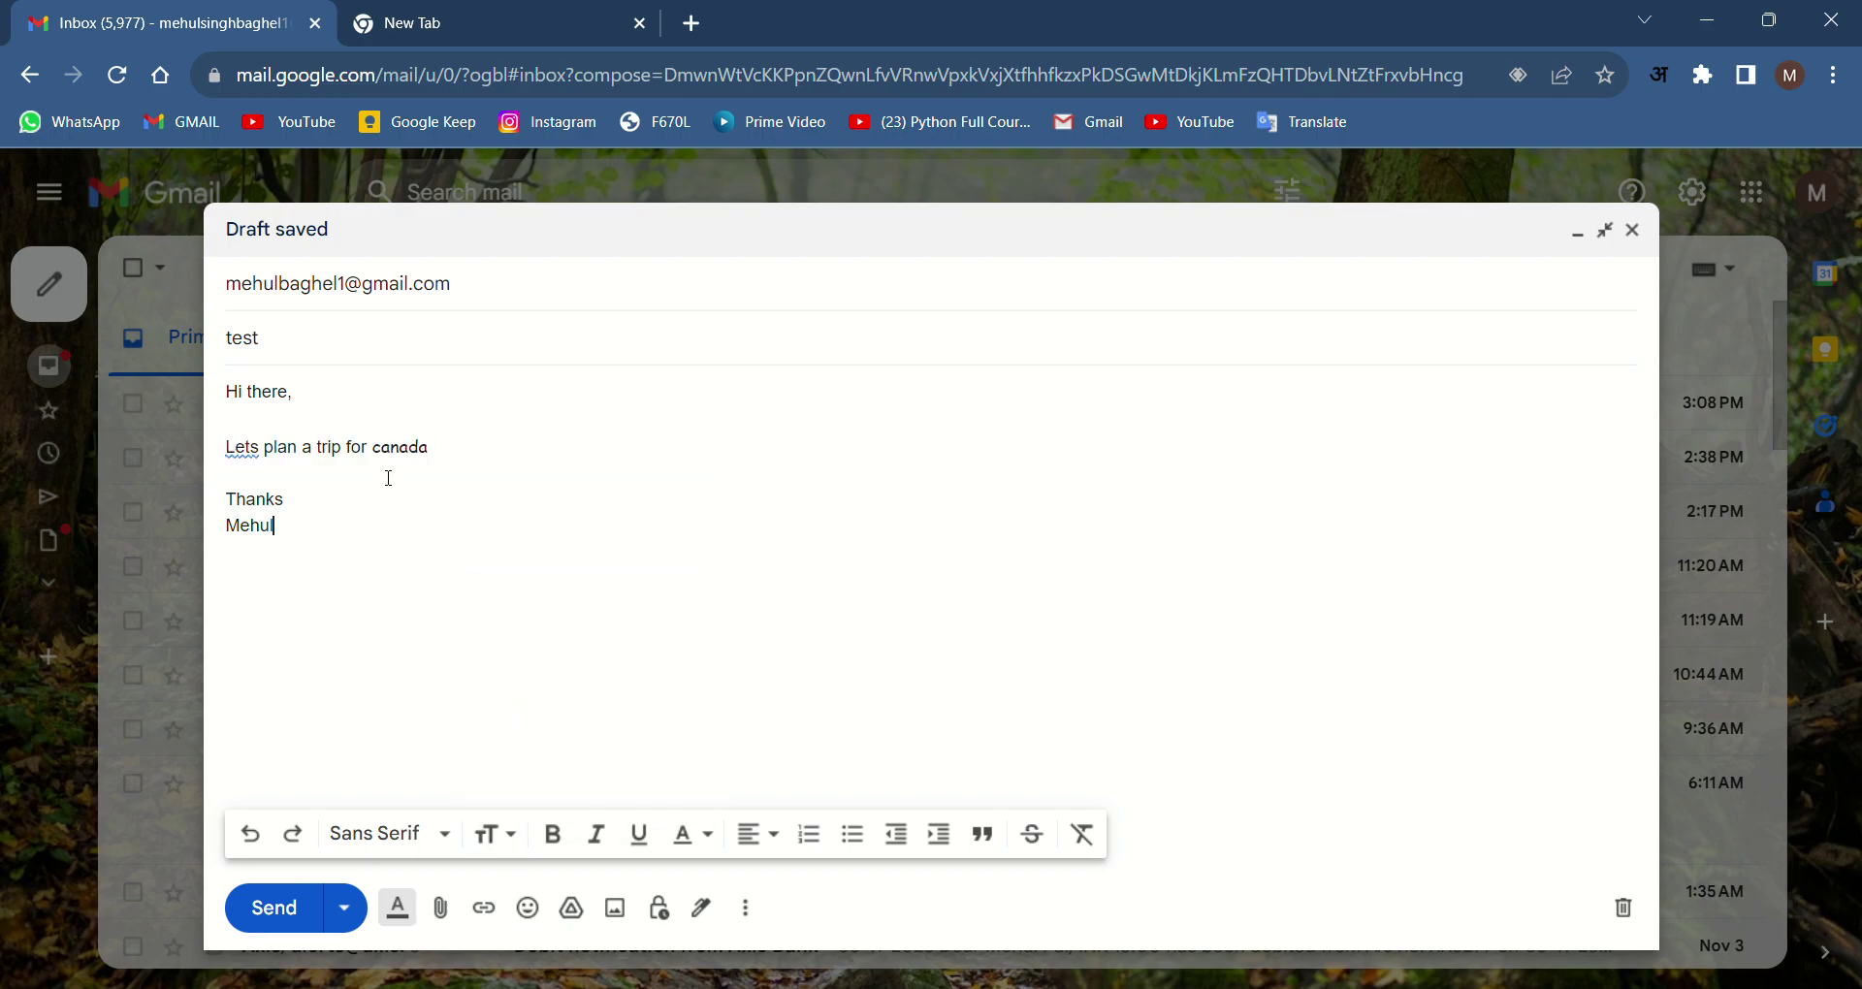
# Step: Set only the word "canada" to the Large text size
pyautogui.doubleClick(382, 447)
pyautogui.click(510, 833)
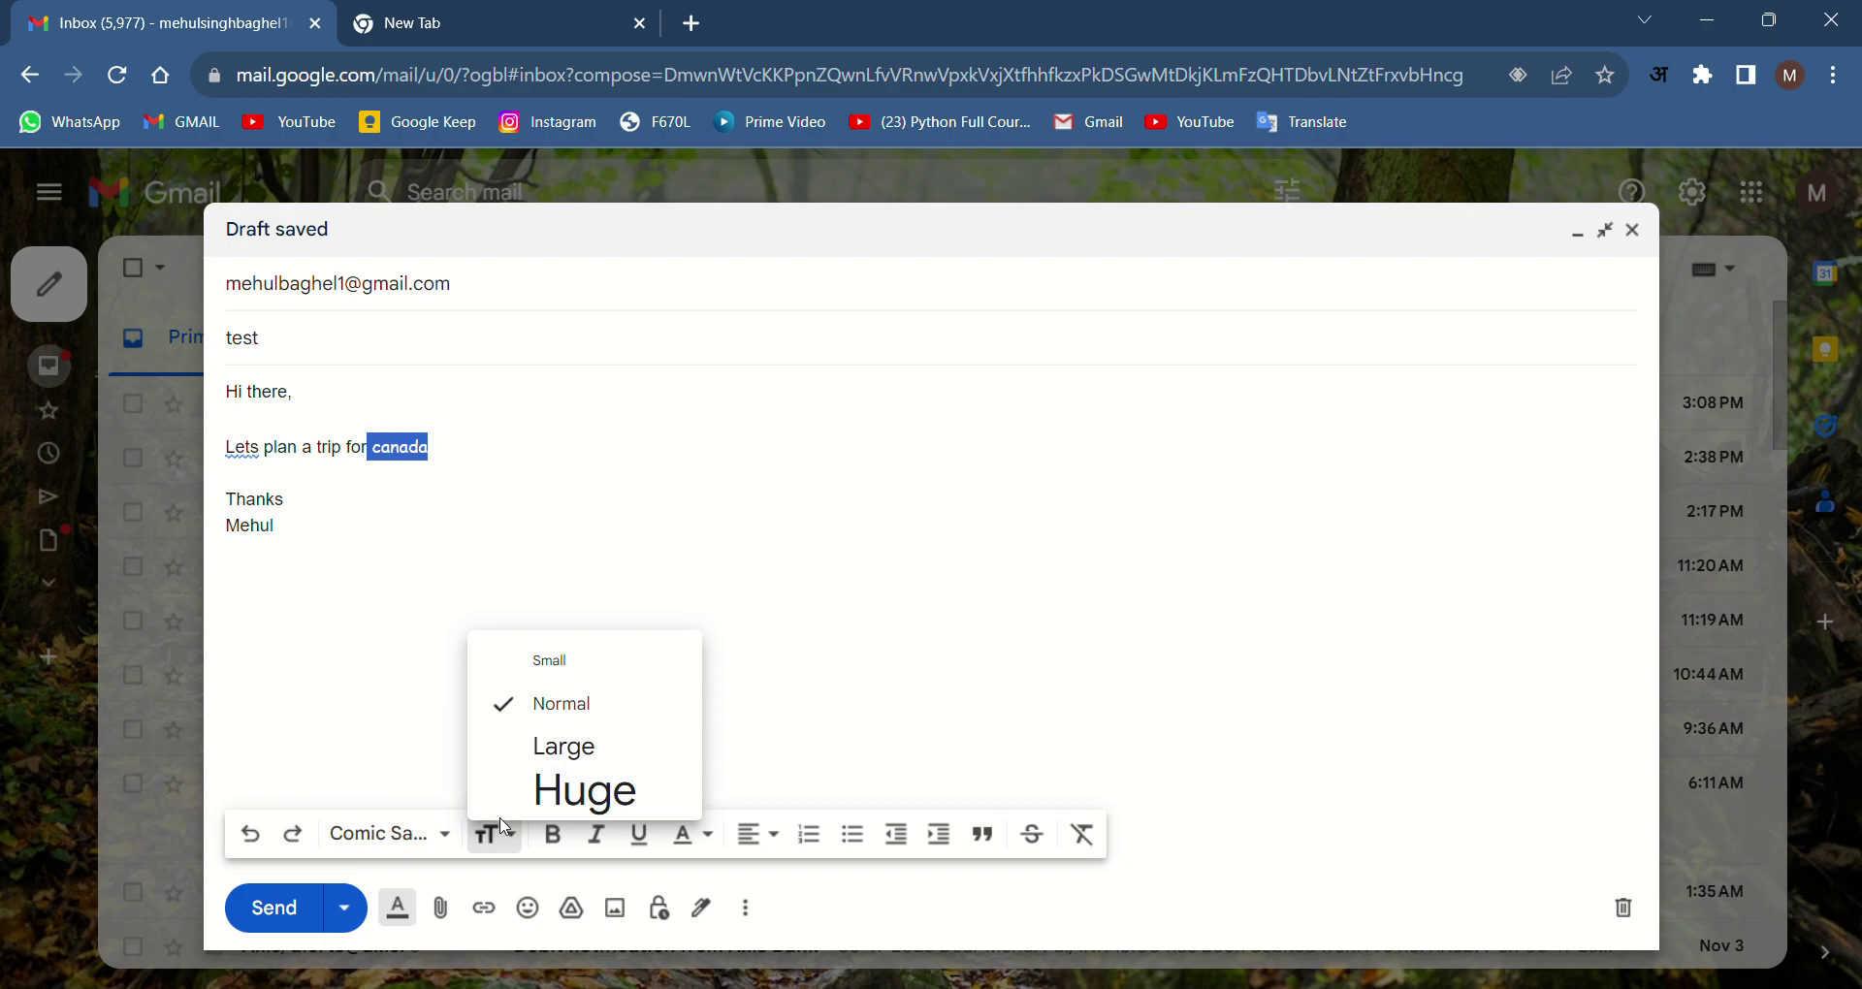
pyautogui.click(543, 748)
pyautogui.click(541, 555)
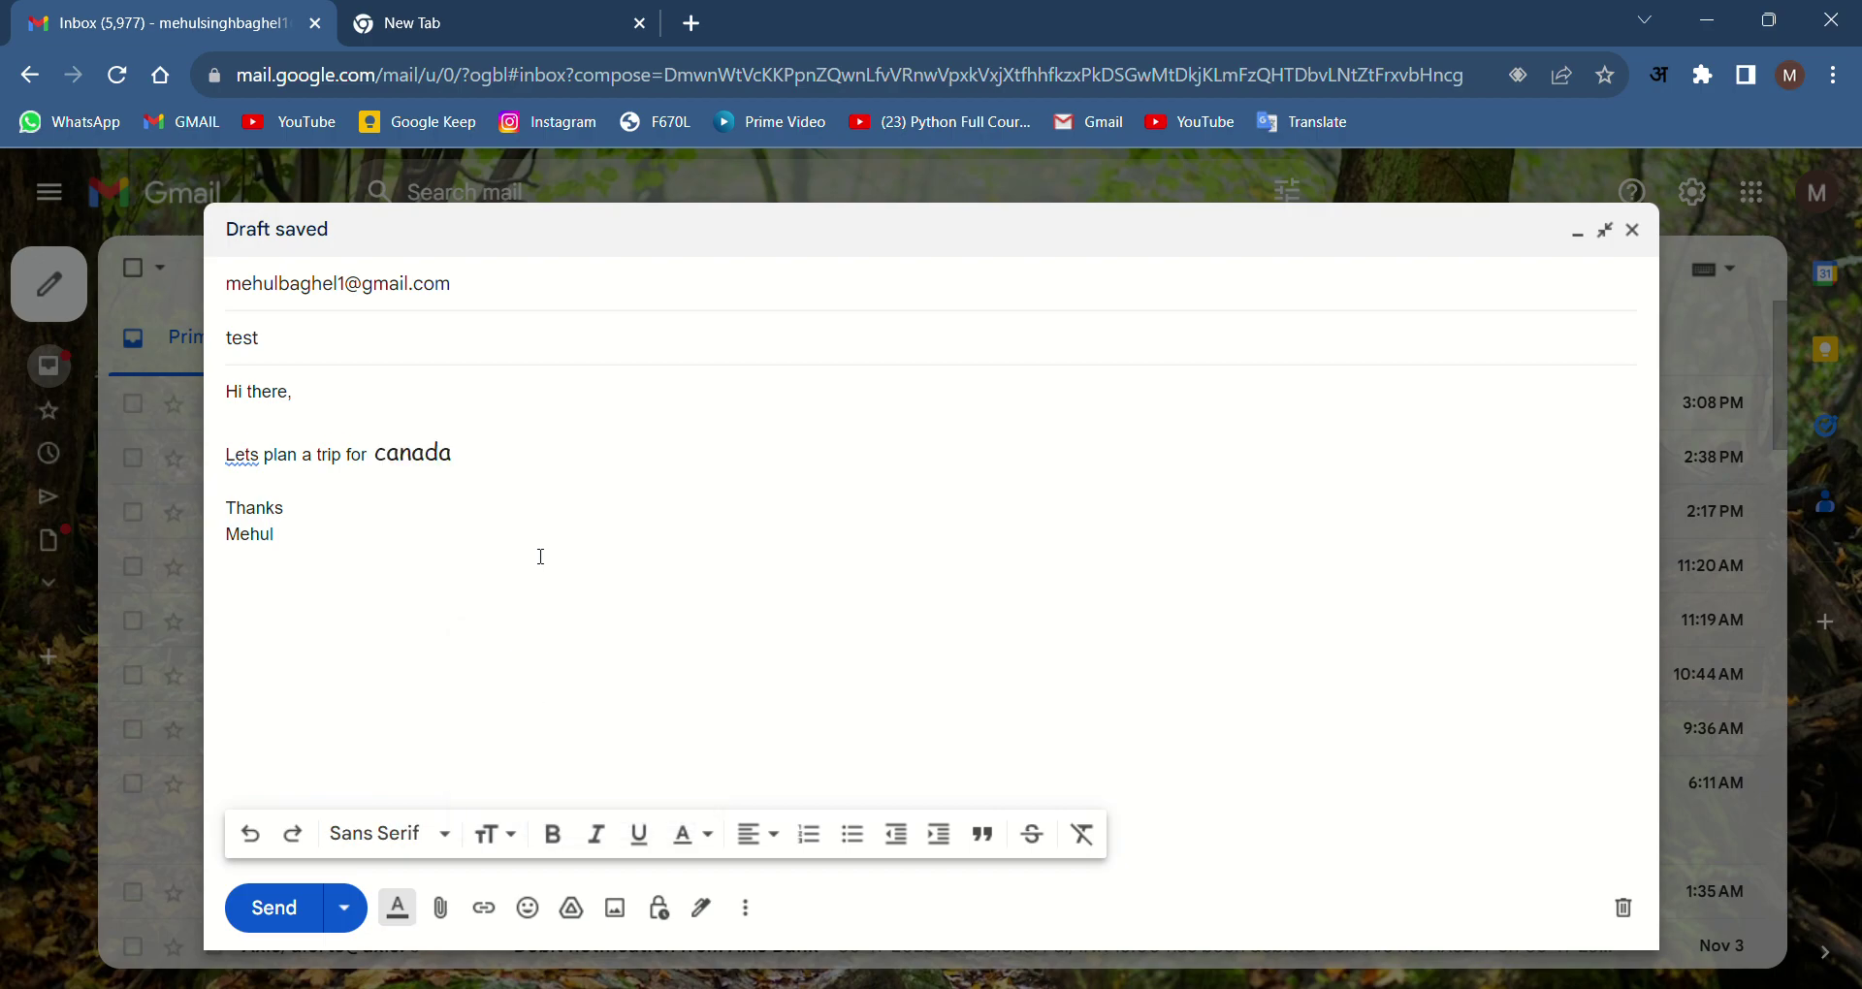
# Step: Make the word "canada" bold
pyautogui.moveTo(451, 455)
pyautogui.mouseDown()
pyautogui.moveTo(397, 476)
pyautogui.moveTo(475, 457)
pyautogui.mouseUp()
pyautogui.click(403, 499)
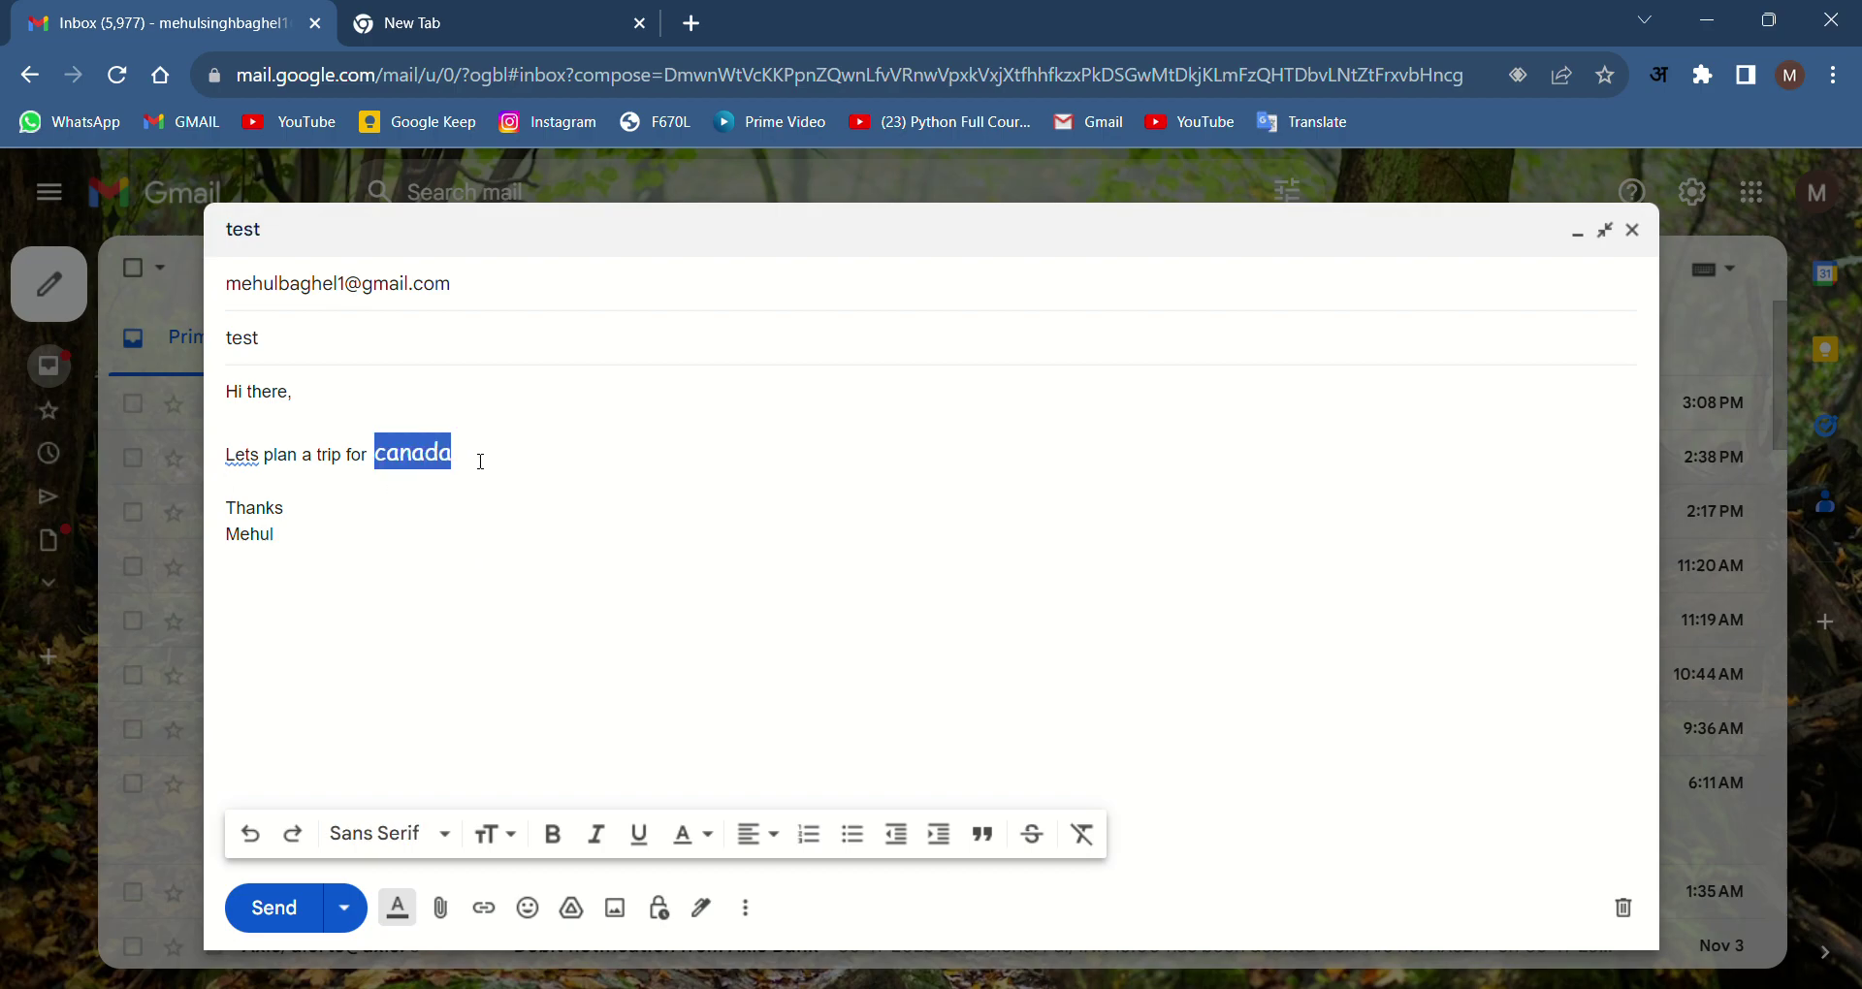
pyautogui.click(572, 850)
pyautogui.click(424, 519)
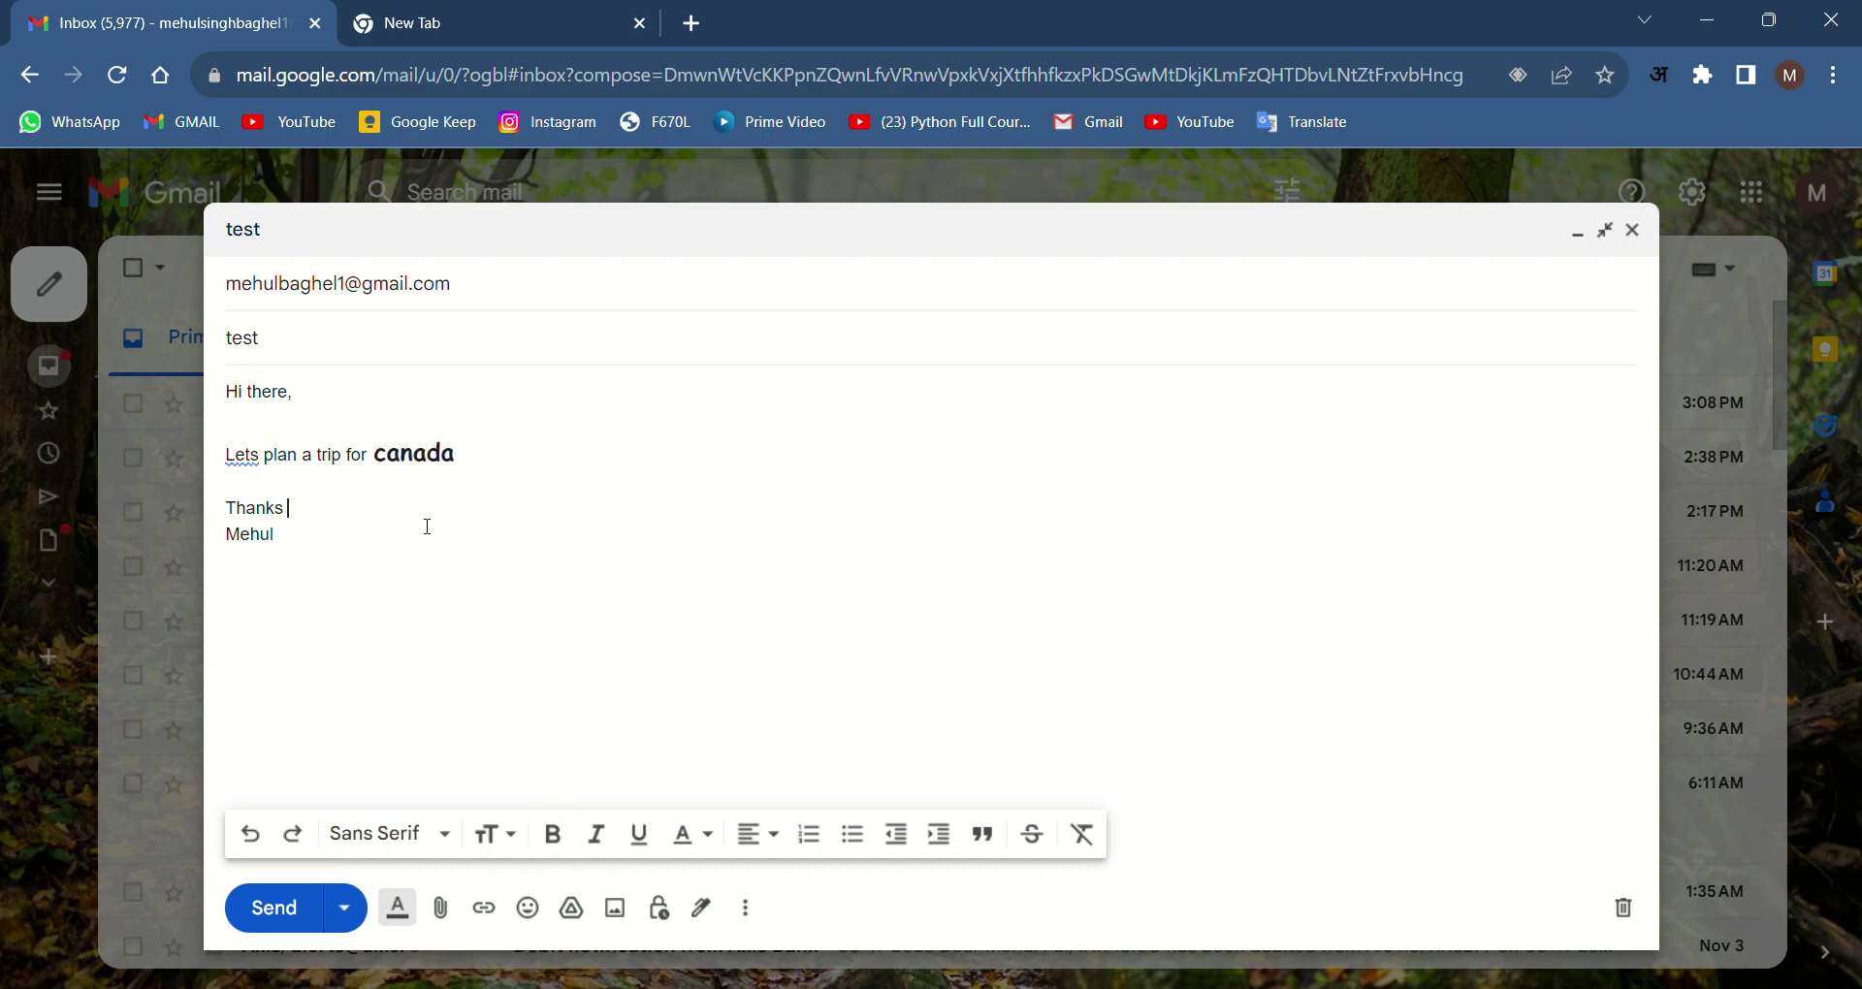
# Step: Remove the bold formatting from the word "canada"
pyautogui.moveTo(458, 455)
pyautogui.mouseDown()
pyautogui.moveTo(362, 456)
pyautogui.moveTo(428, 472)
pyautogui.mouseUp()
pyautogui.click(412, 499)
pyautogui.doubleClick(384, 459)
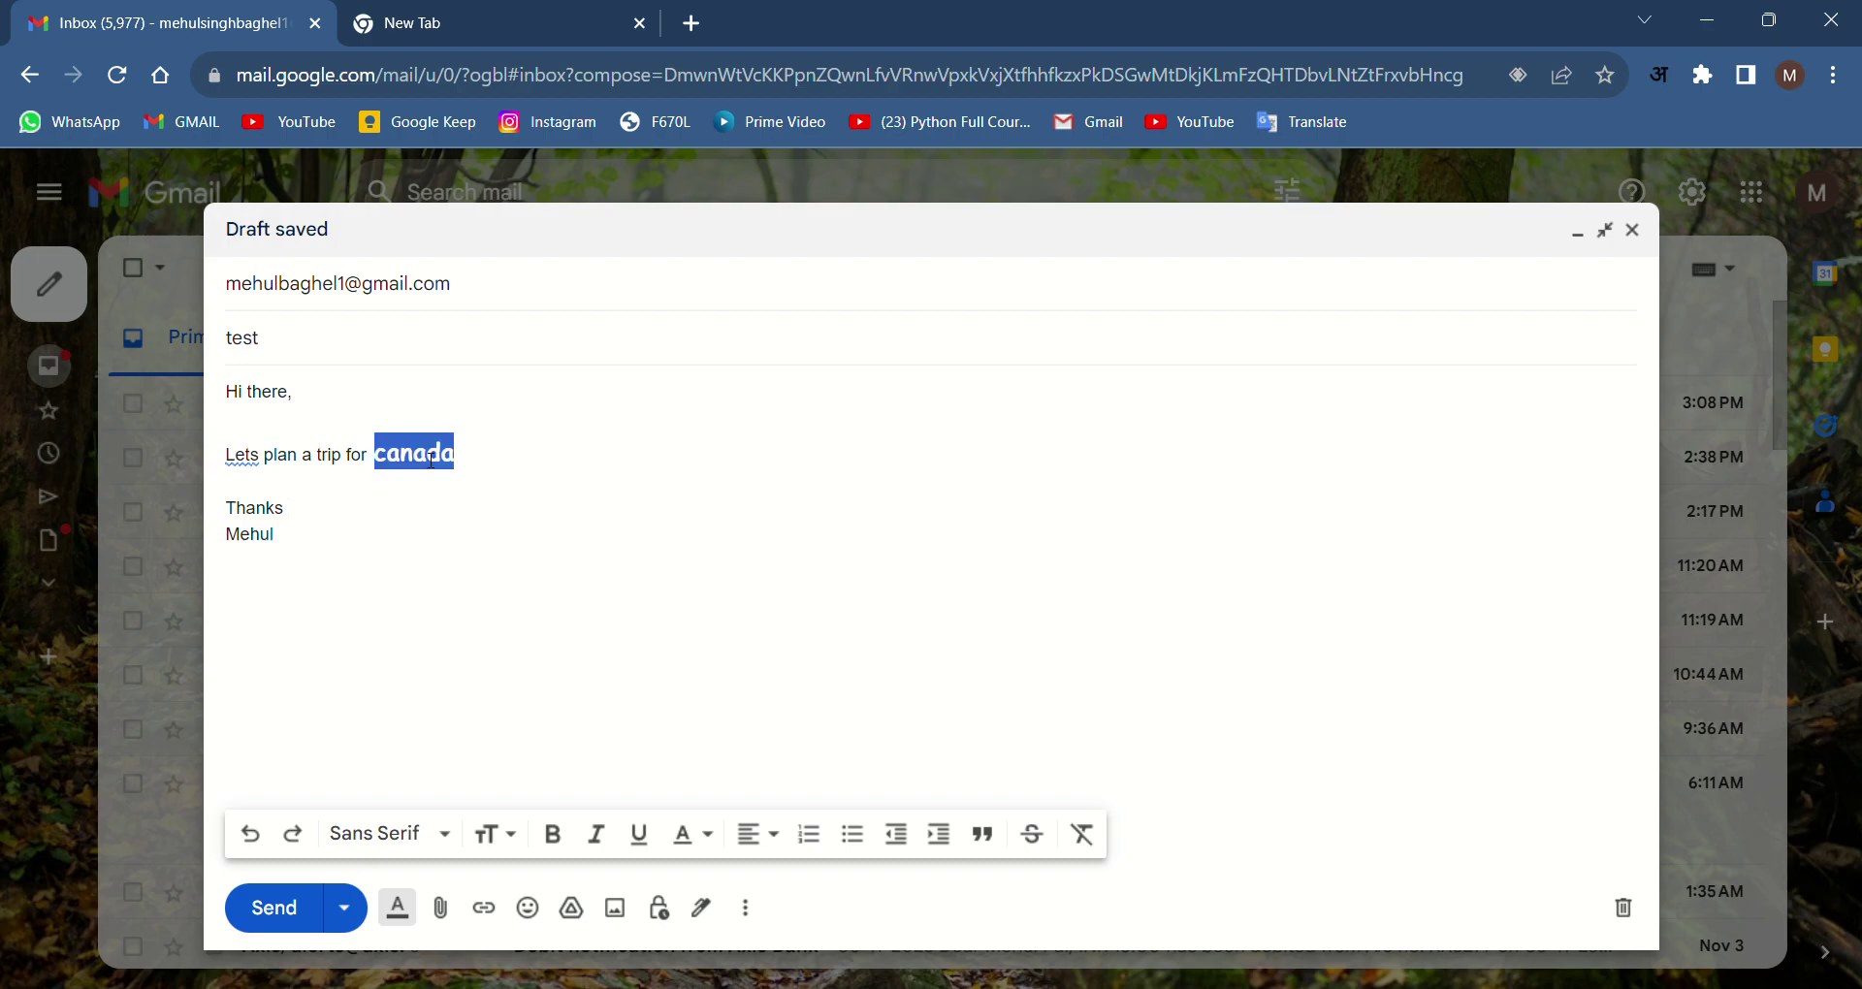
pyautogui.click(556, 842)
pyautogui.click(582, 740)
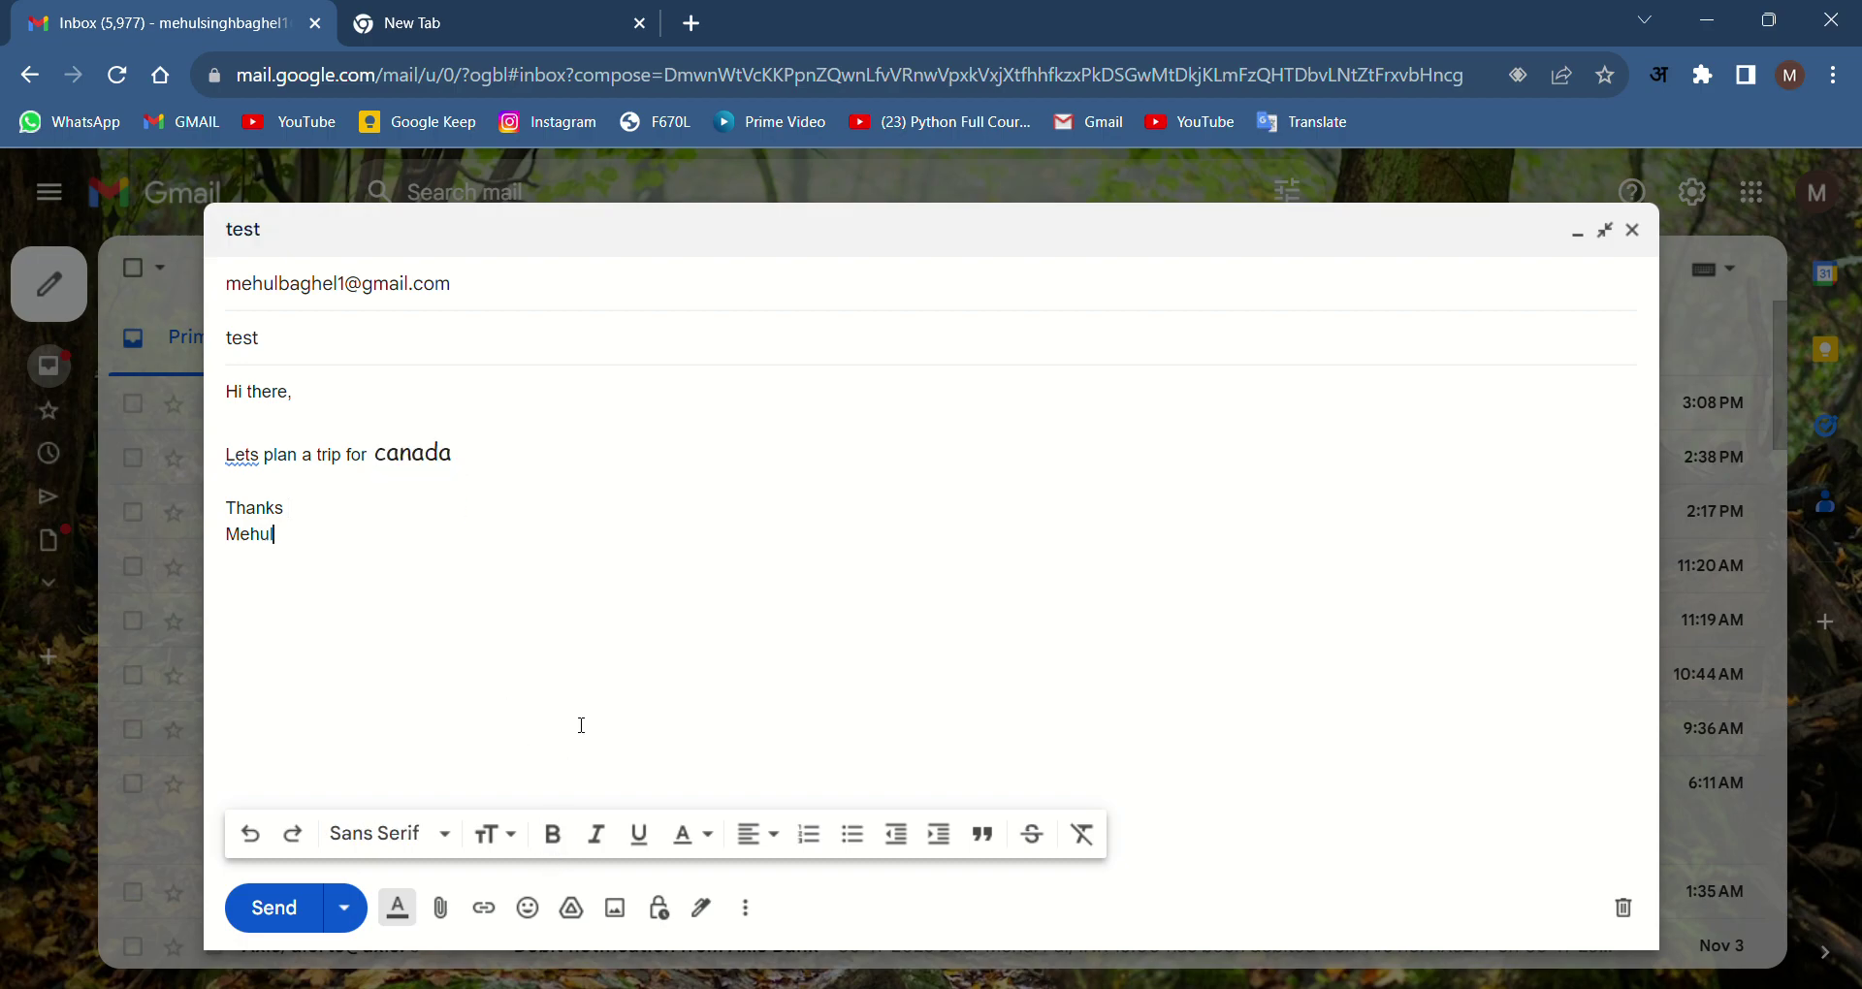
# Step: Italicize and underline the whole "Lets plan a trip for canada" sentence
pyautogui.moveTo(320, 478); pyautogui.dragTo(227, 462)
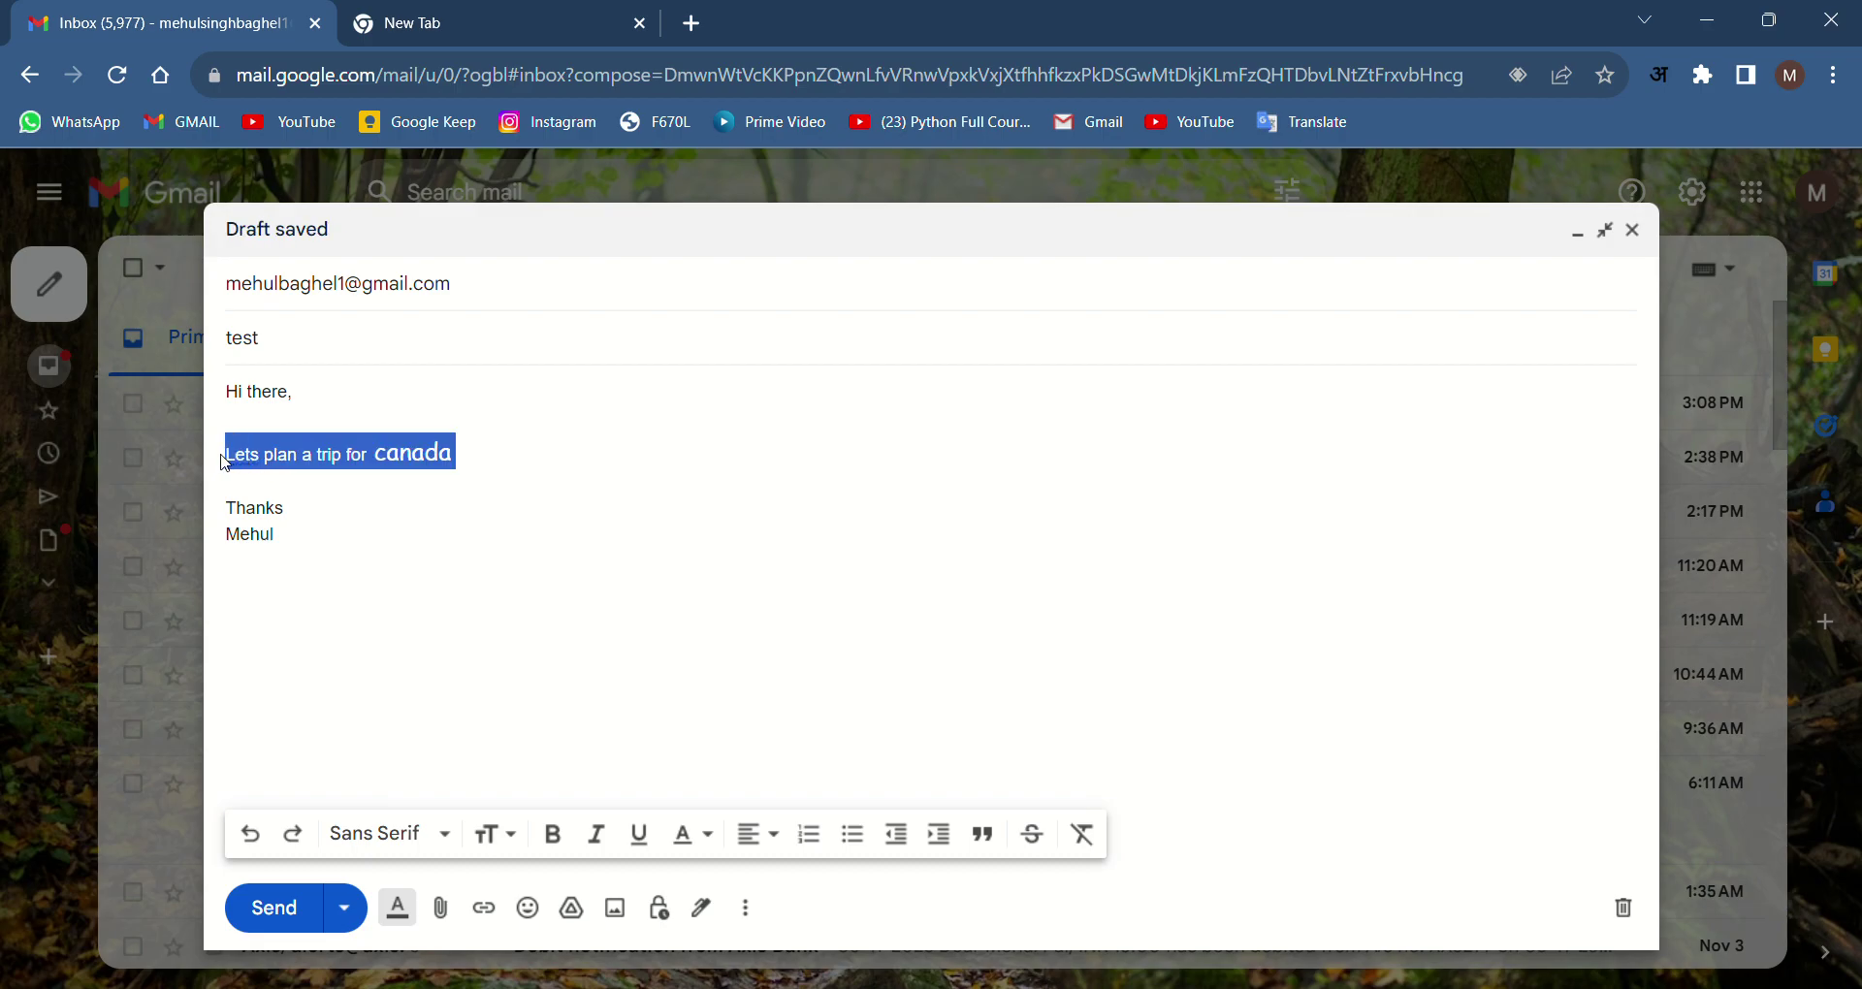
pyautogui.click(609, 840)
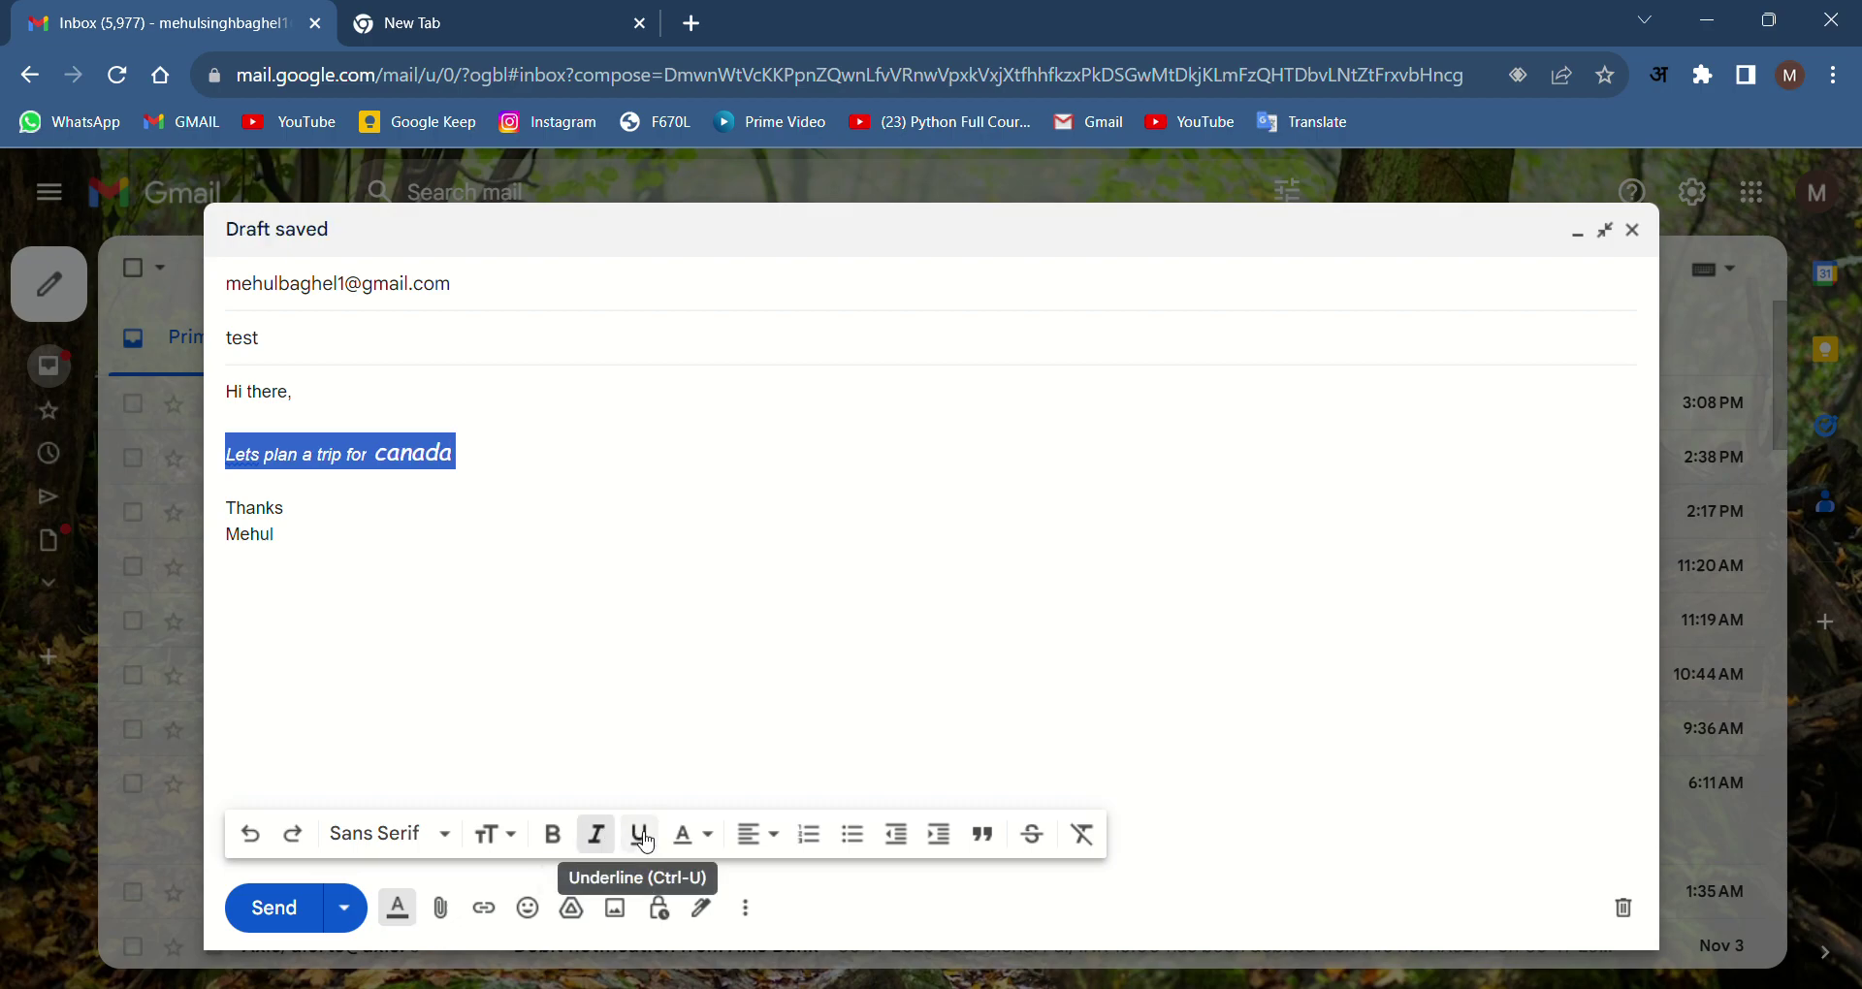
pyautogui.click(648, 844)
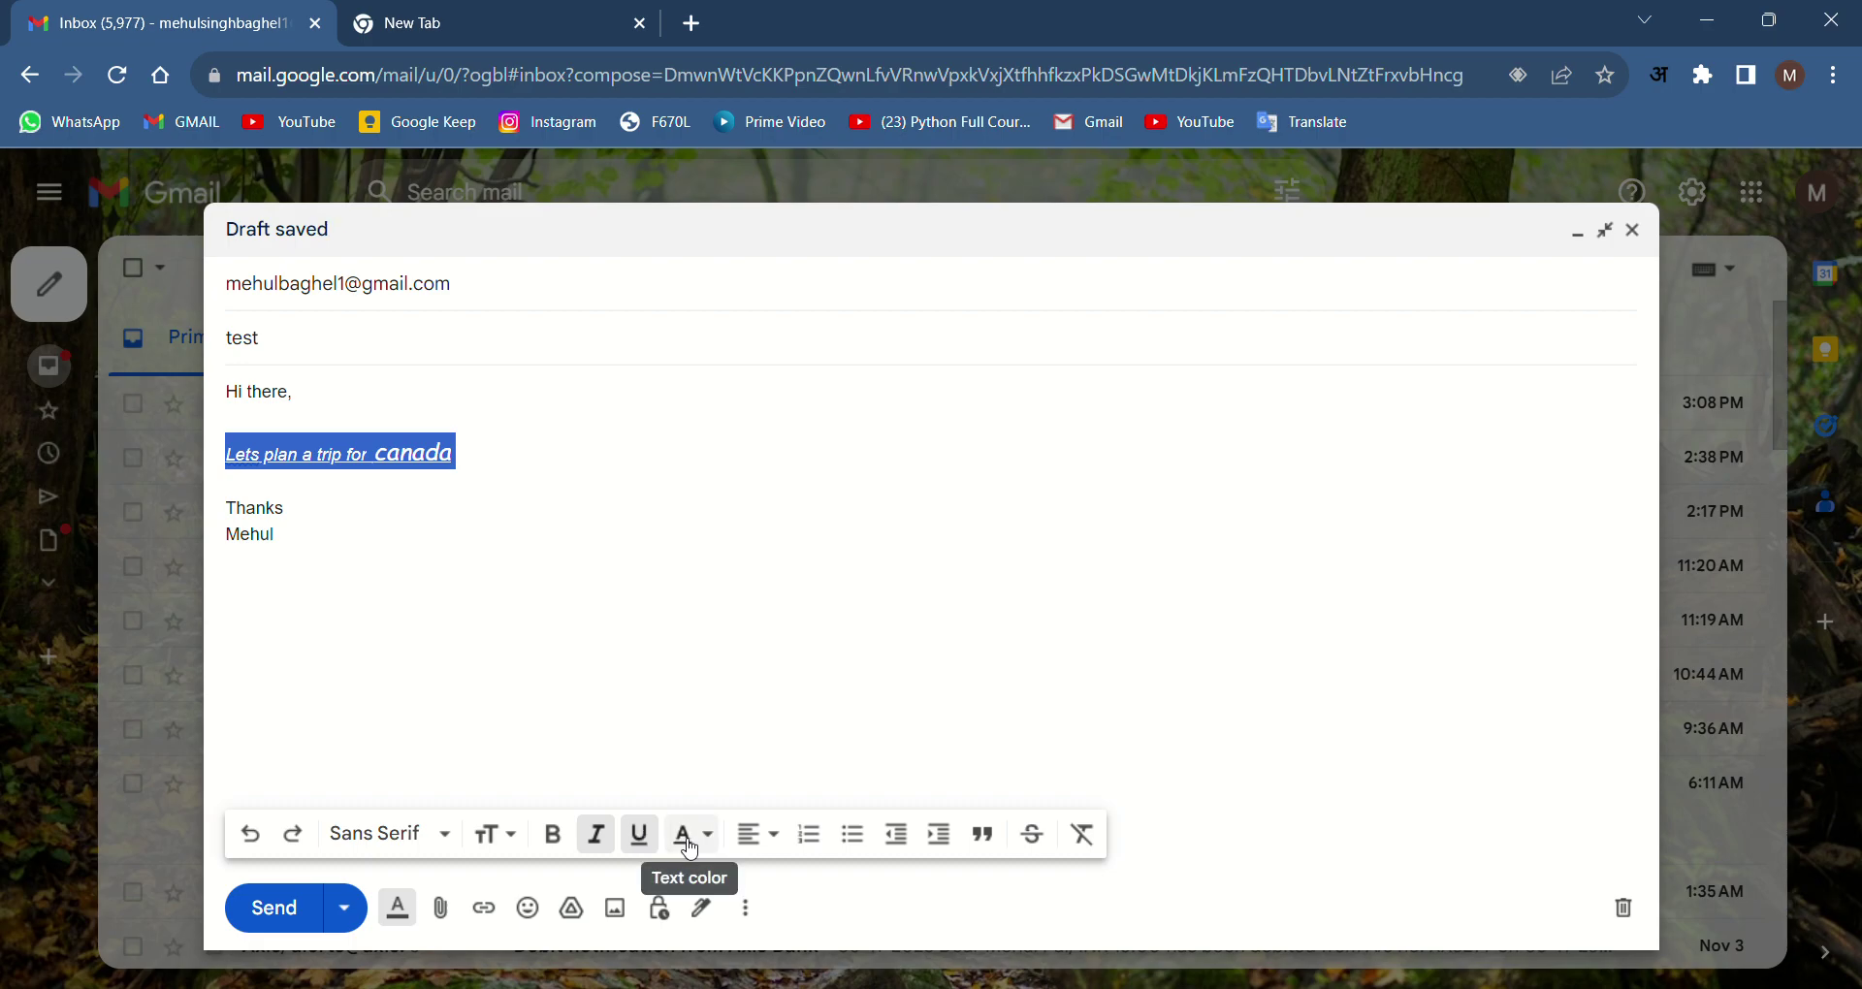
pyautogui.click(536, 610)
# Step: Change the text color of the word "canada" to red
pyautogui.moveTo(368, 455); pyautogui.dragTo(478, 459)
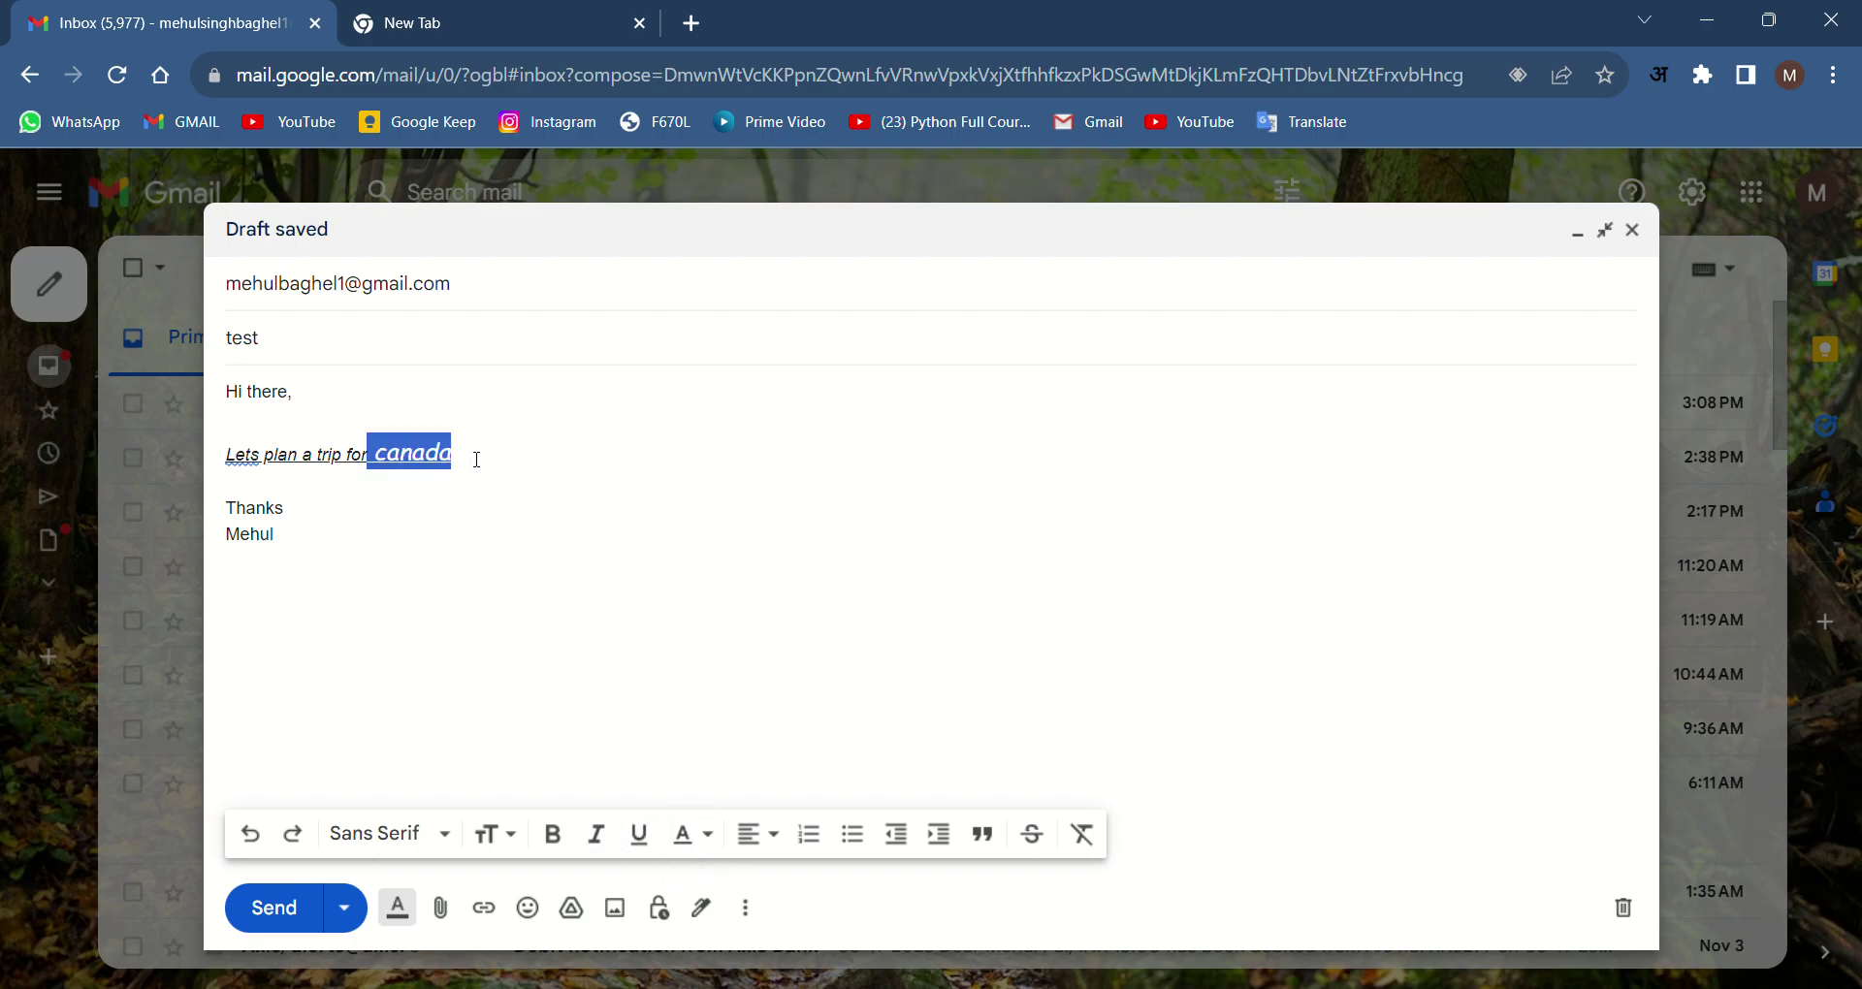
pyautogui.click(706, 836)
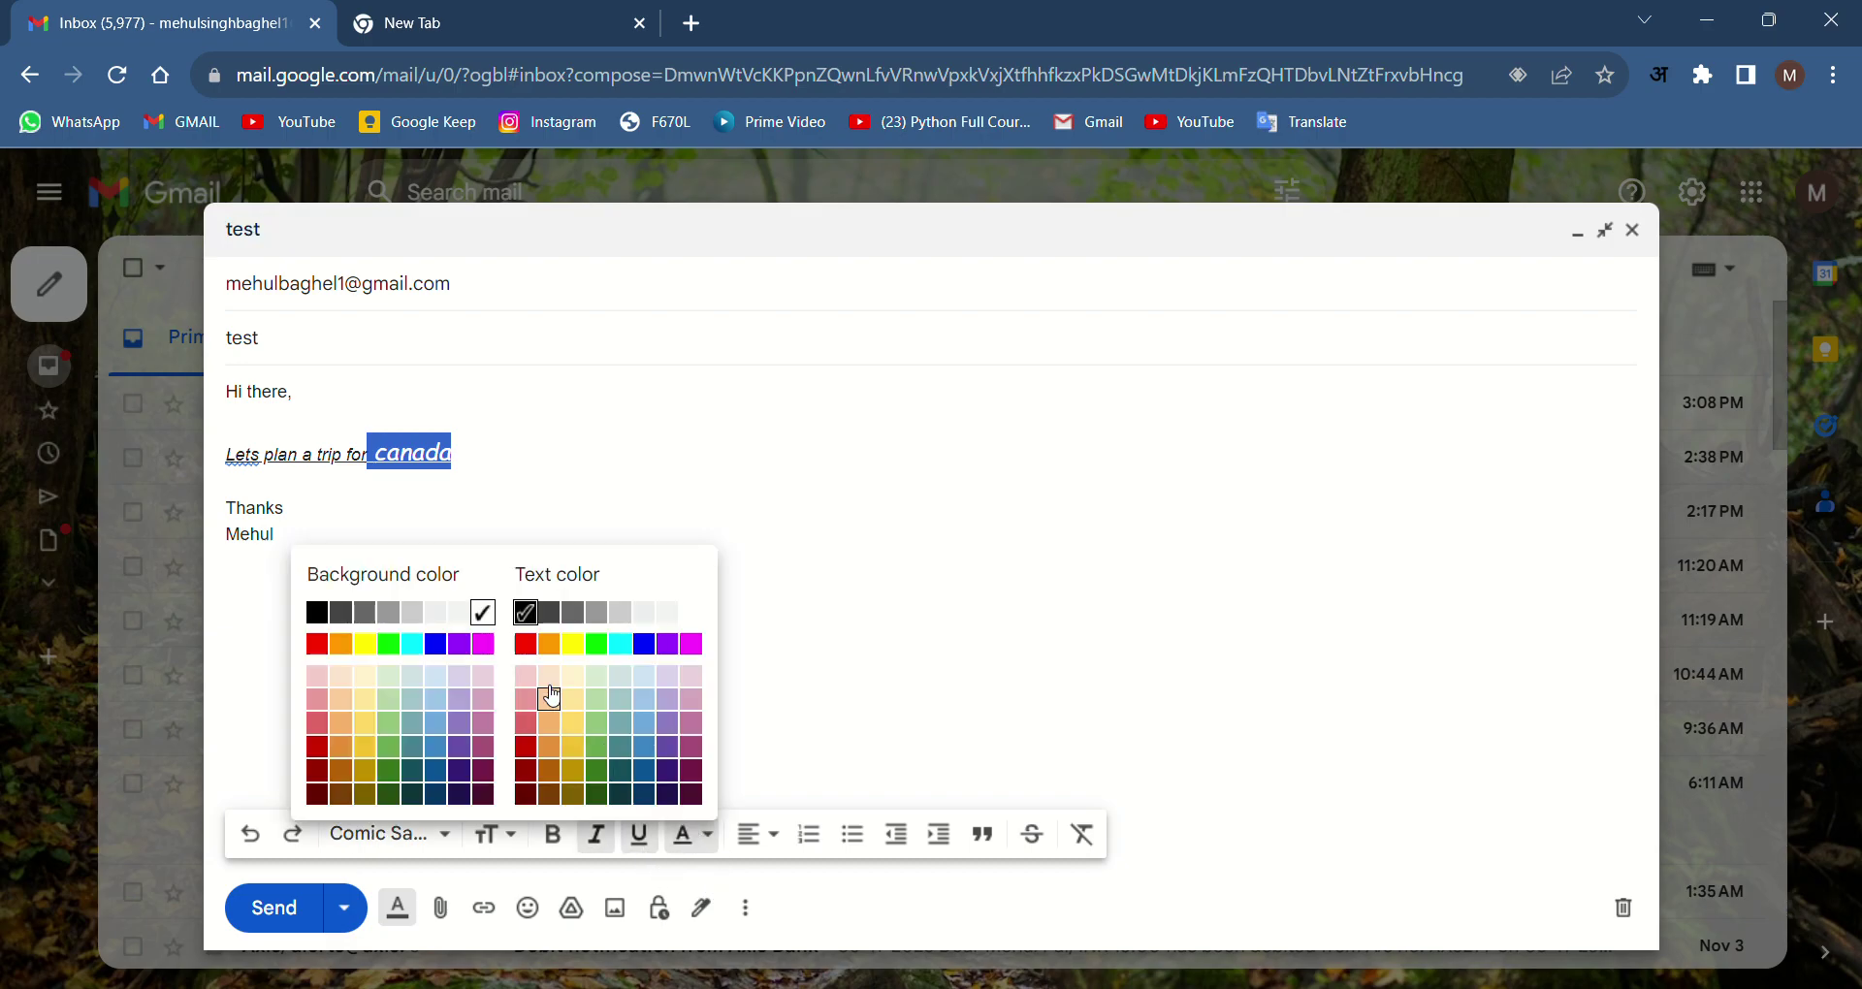
pyautogui.click(527, 644)
pyautogui.click(608, 577)
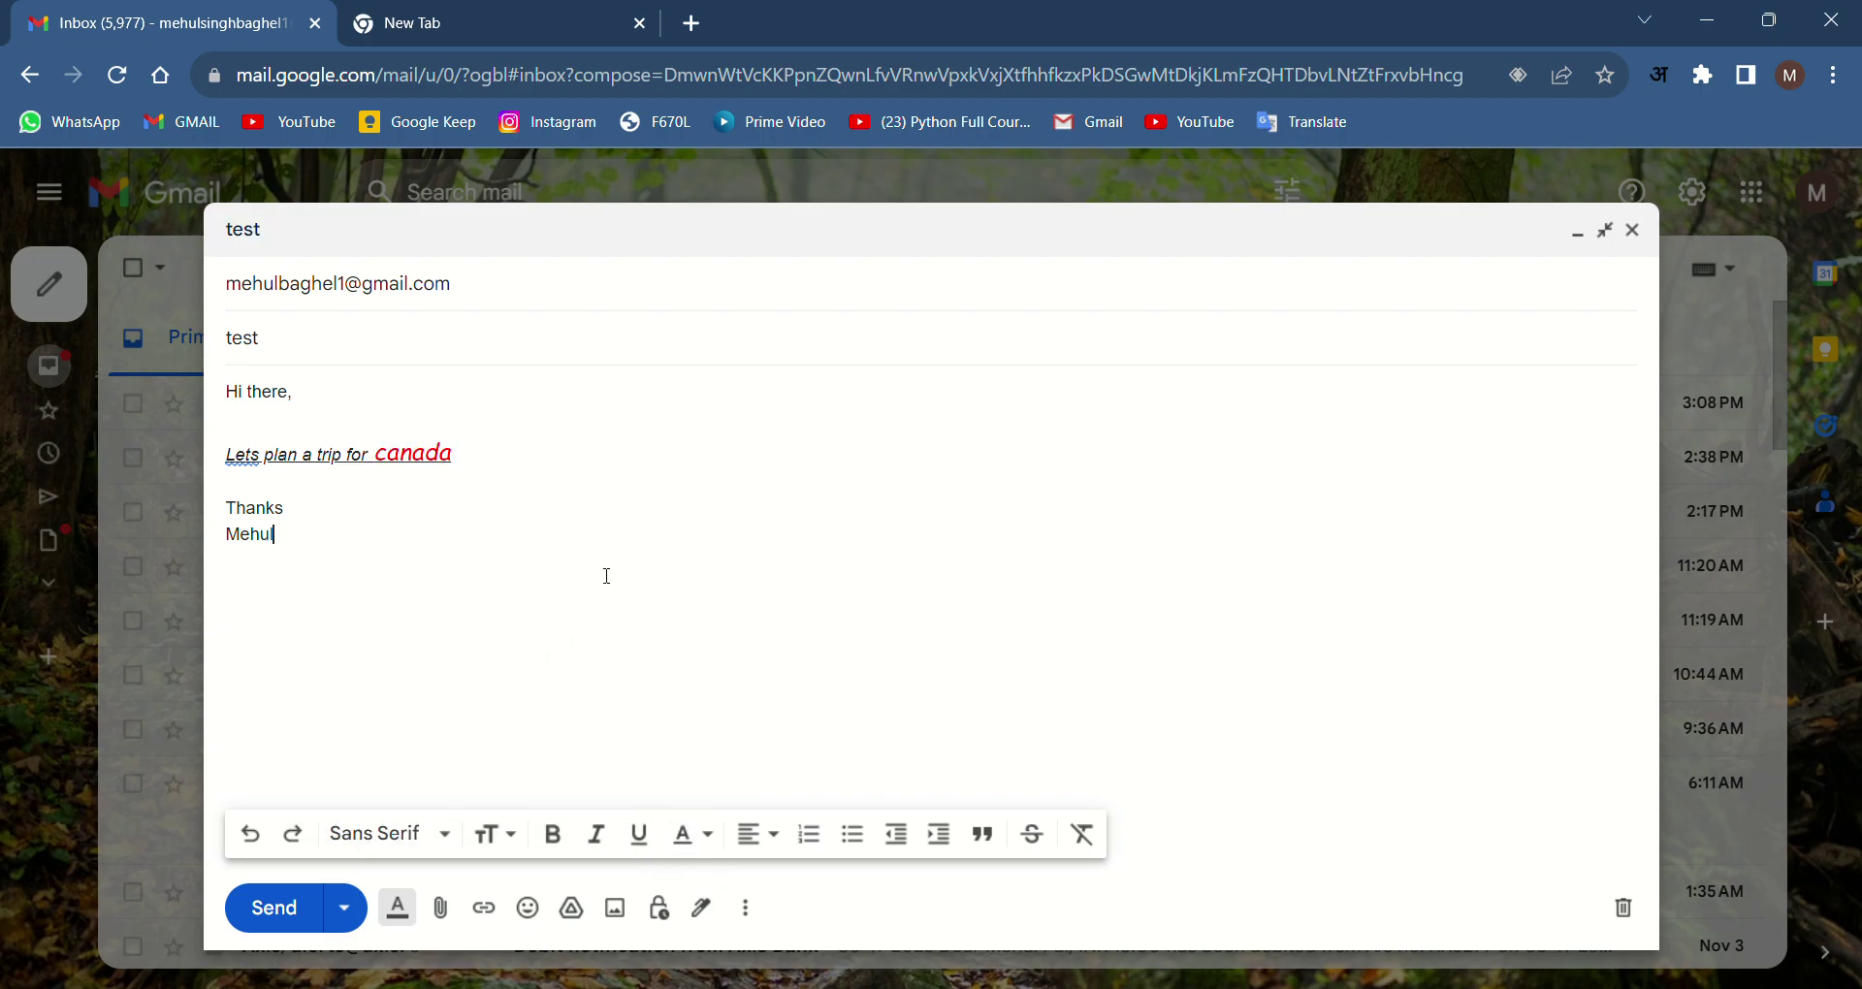
# Step: View the alignment options for the trip sentence and turn the sentence into a numbered list item
pyautogui.moveTo(378, 458); pyautogui.dragTo(295, 457)
pyautogui.click(625, 563)
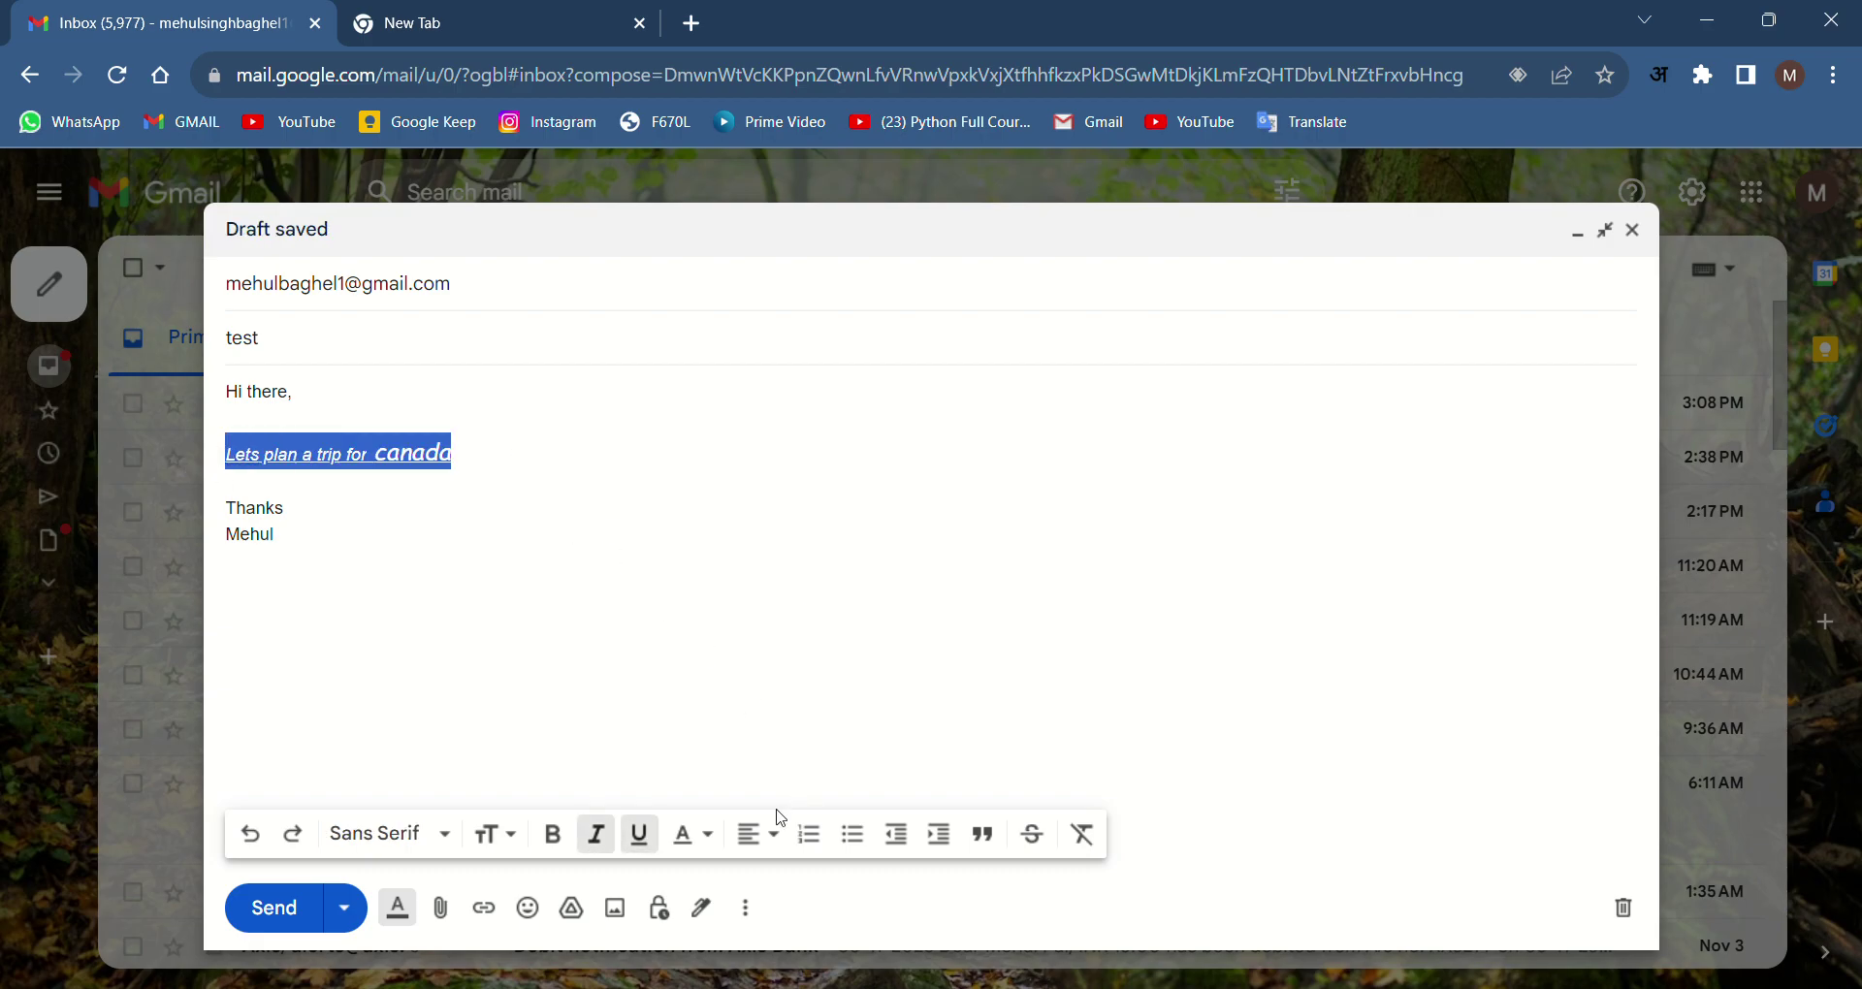
pyautogui.click(762, 844)
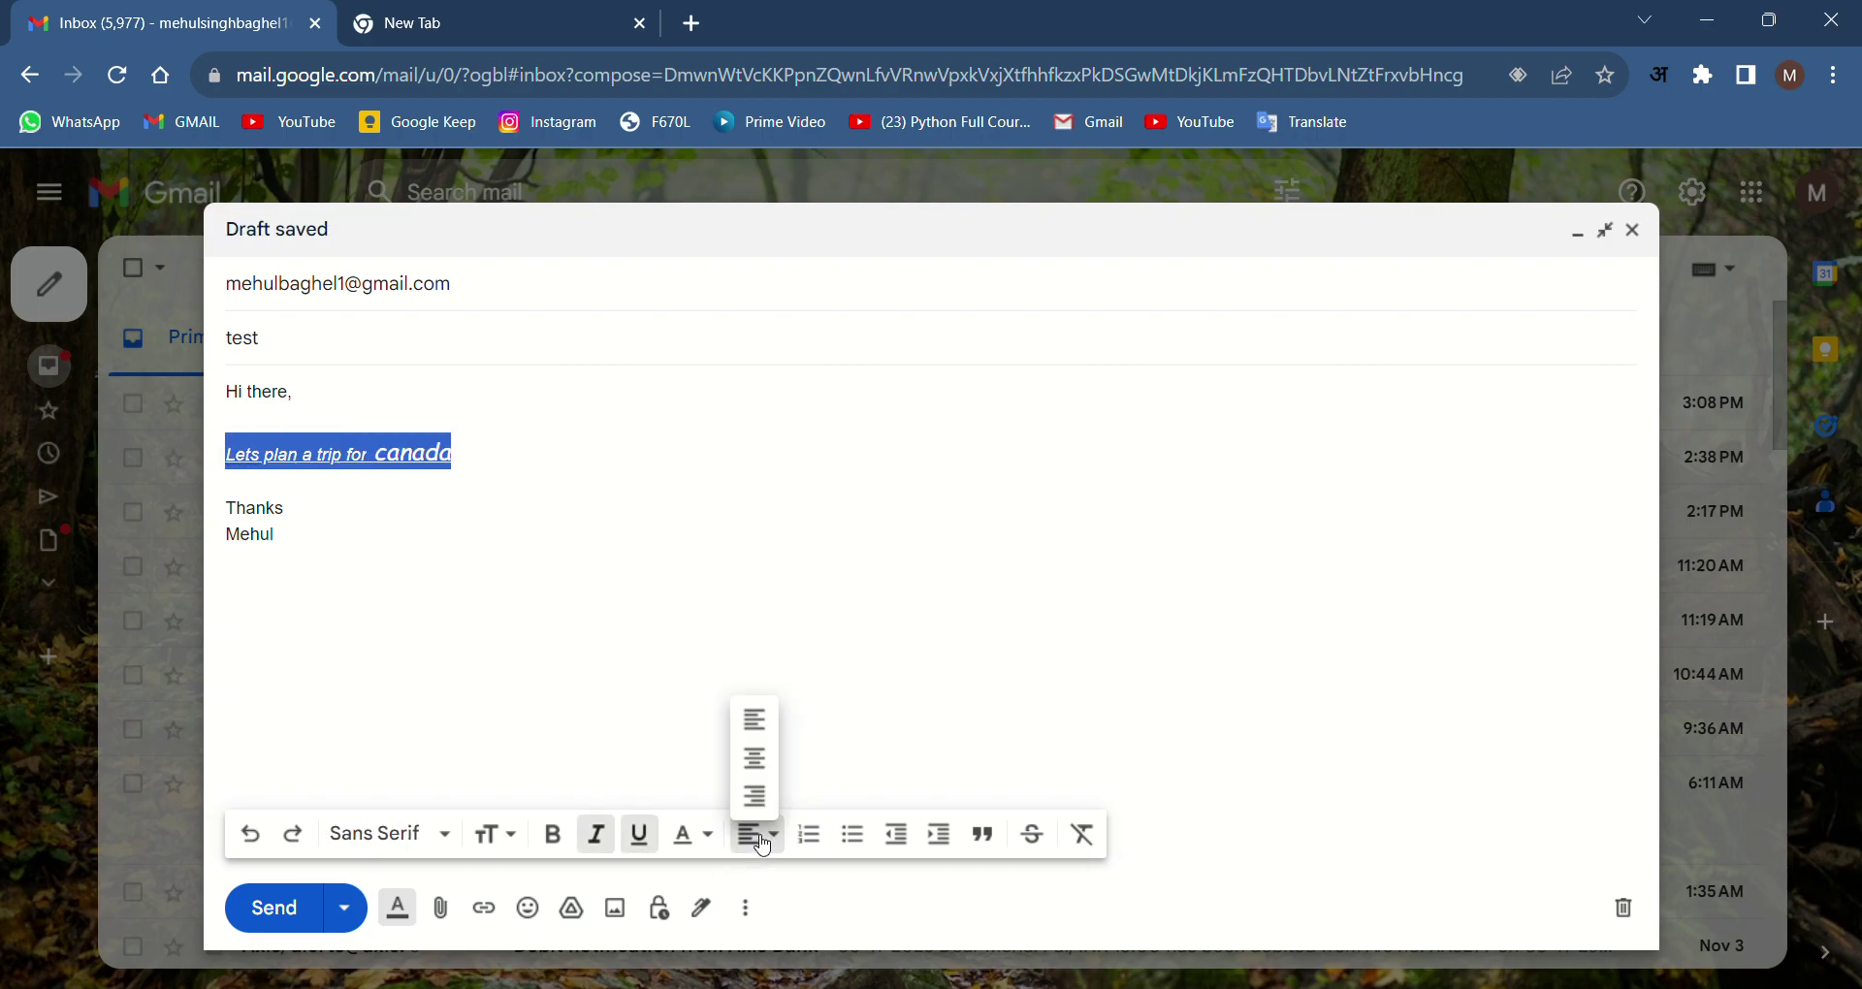
pyautogui.click(814, 839)
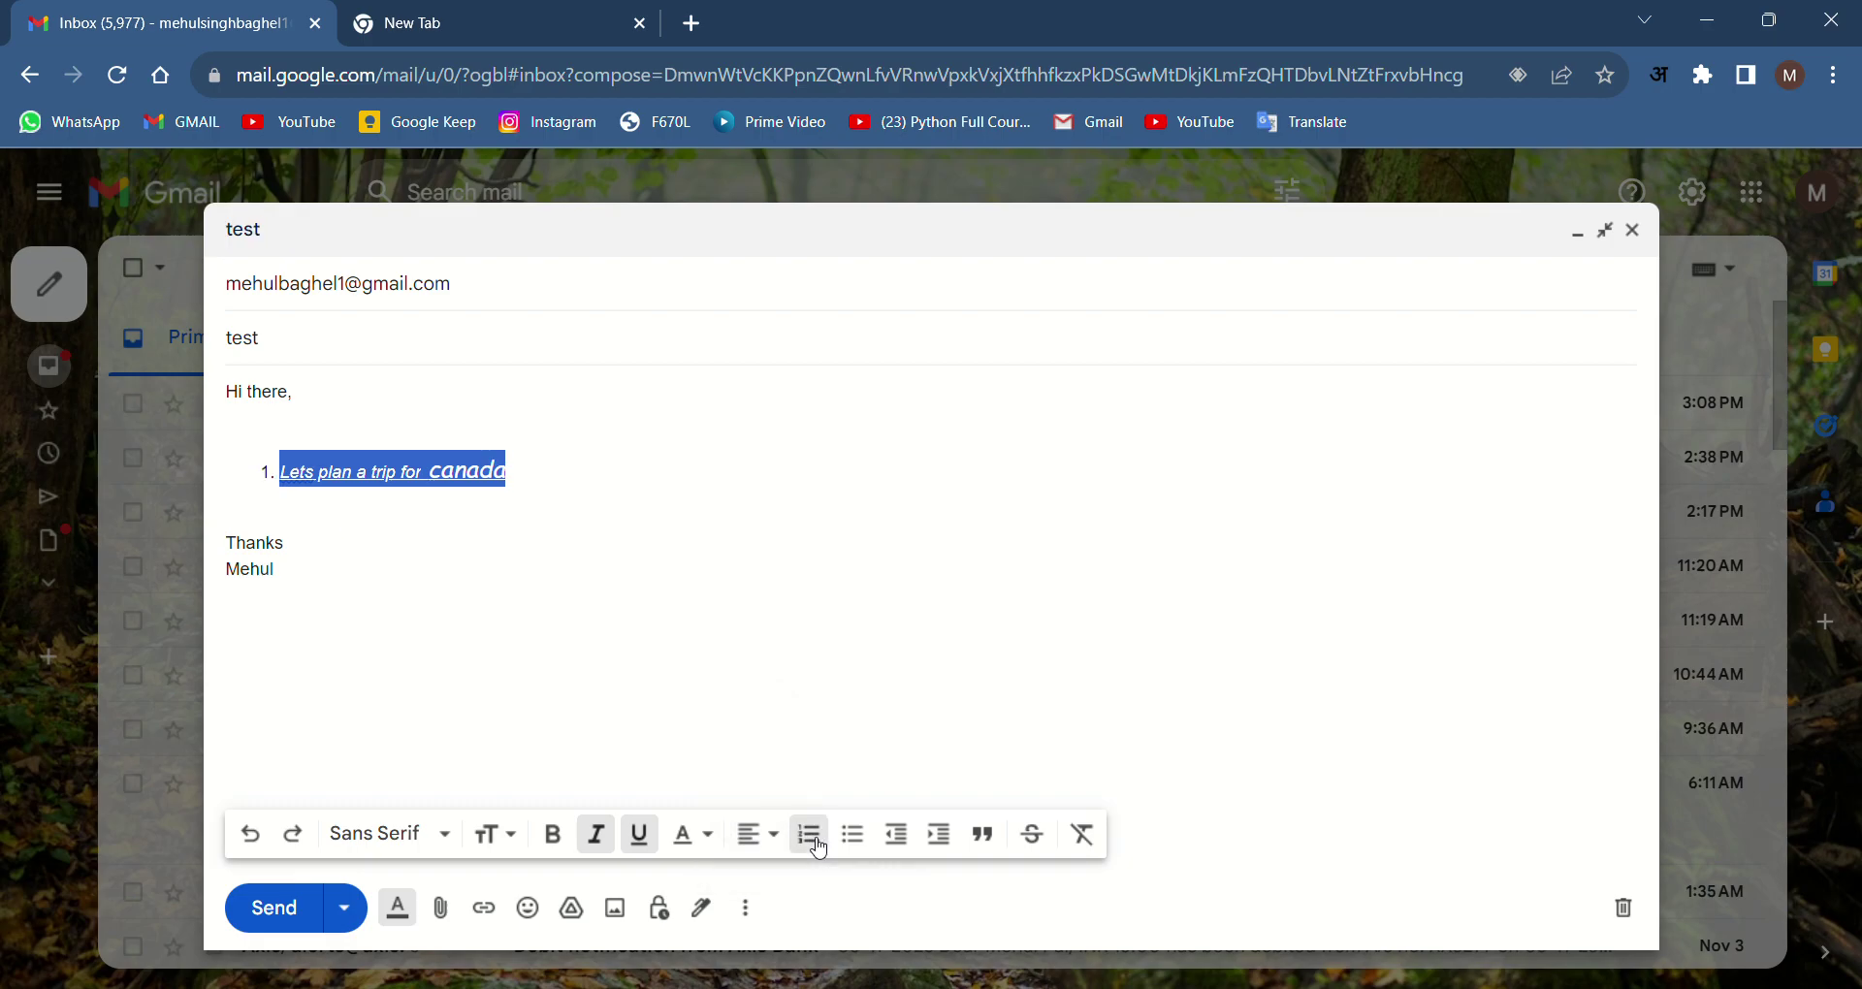
# Step: Change the trip sentence to a bulleted list item and try decreasing and increasing its indent
pyautogui.click(863, 842)
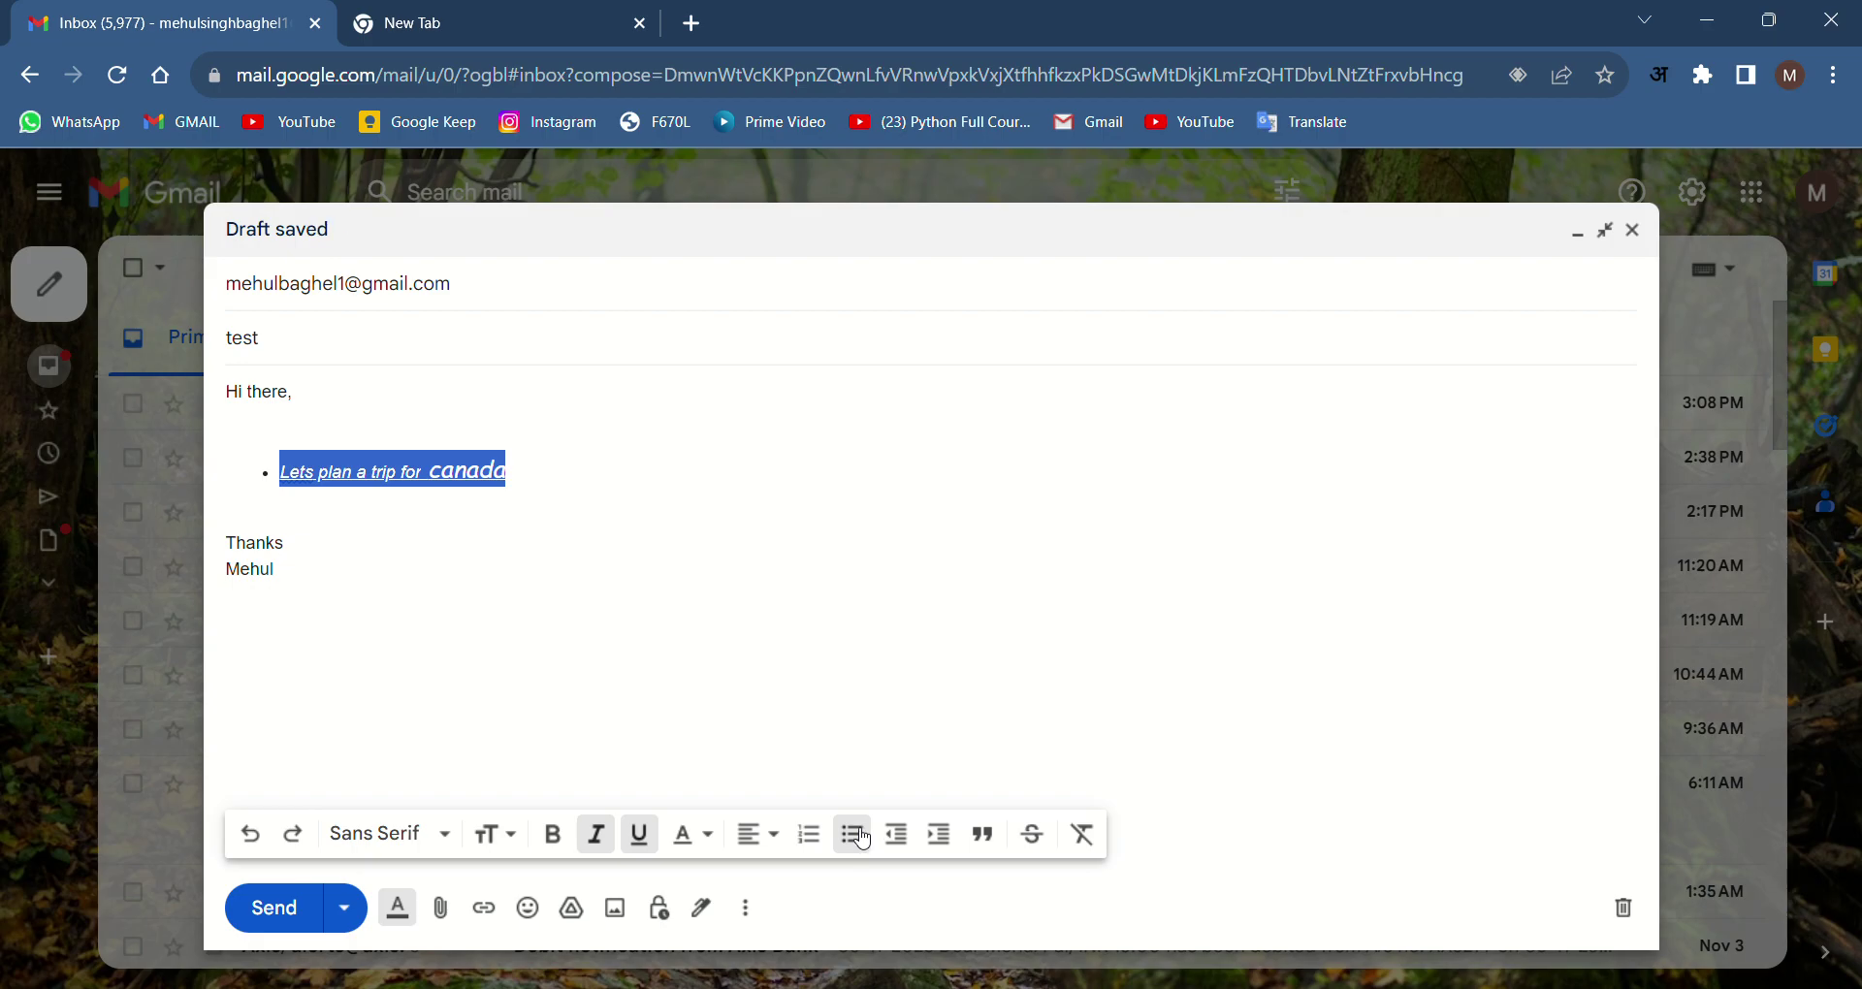
pyautogui.click(910, 844)
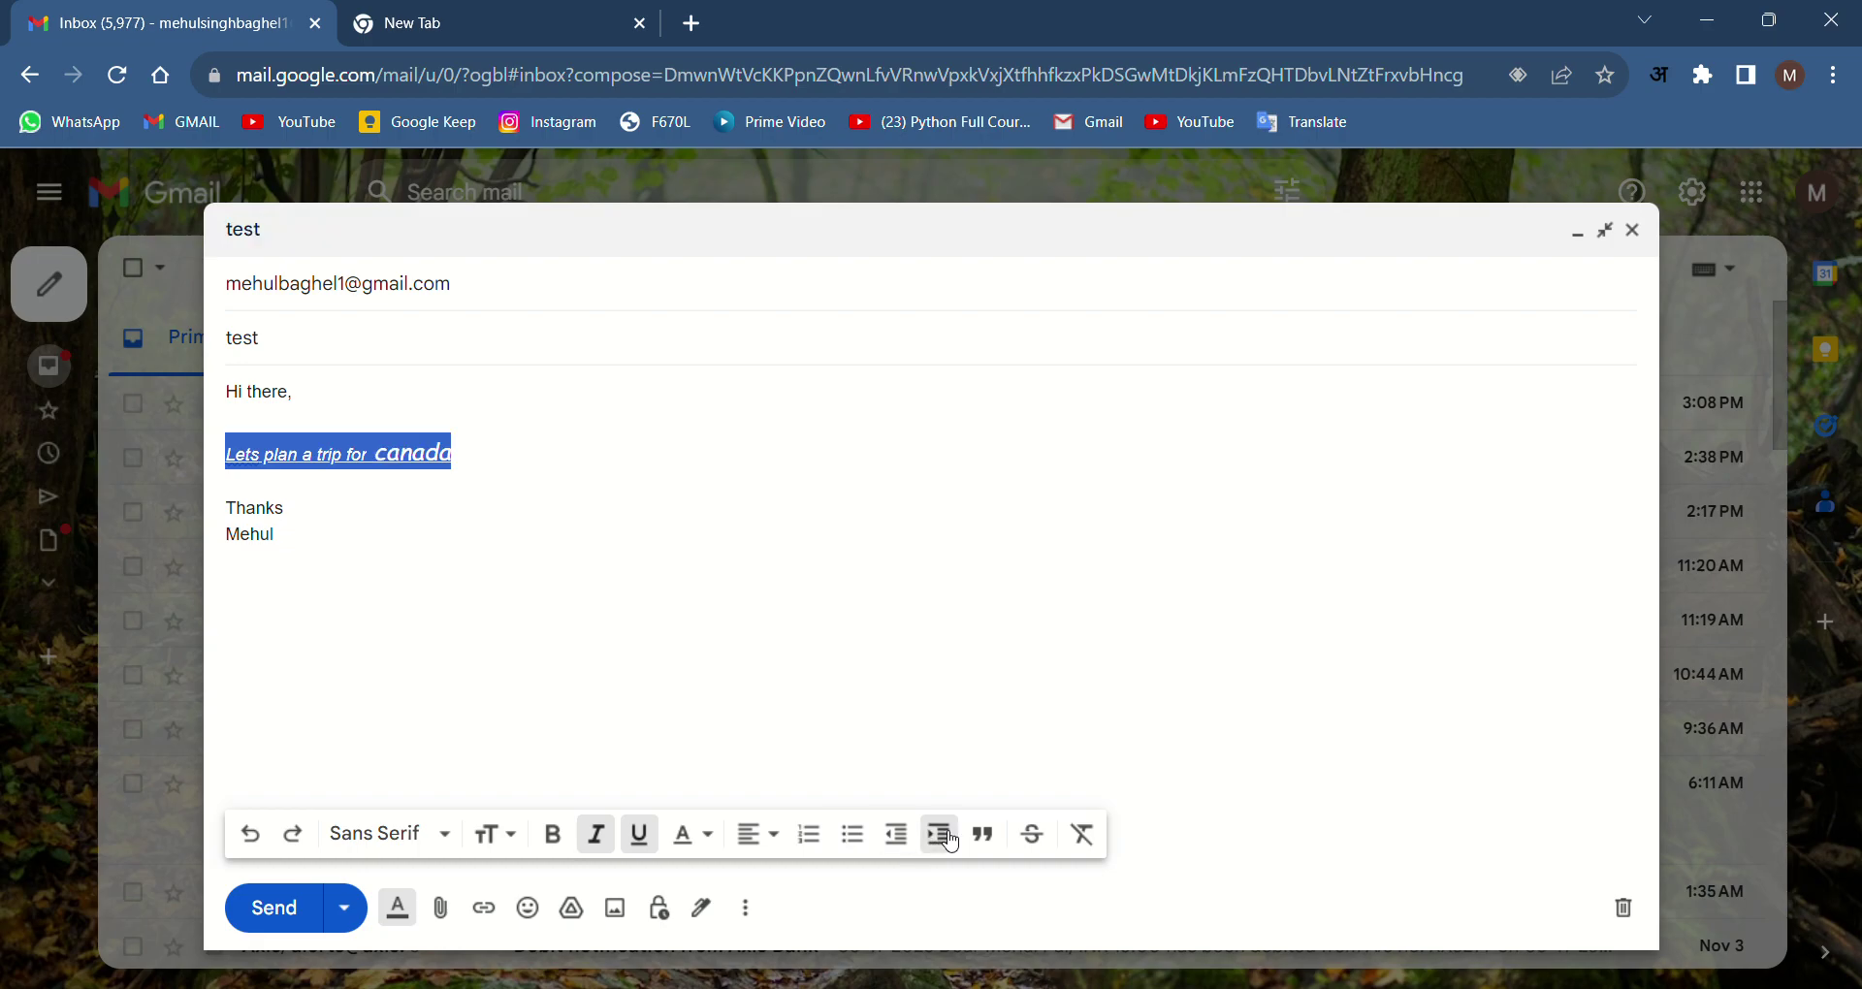
pyautogui.click(941, 836)
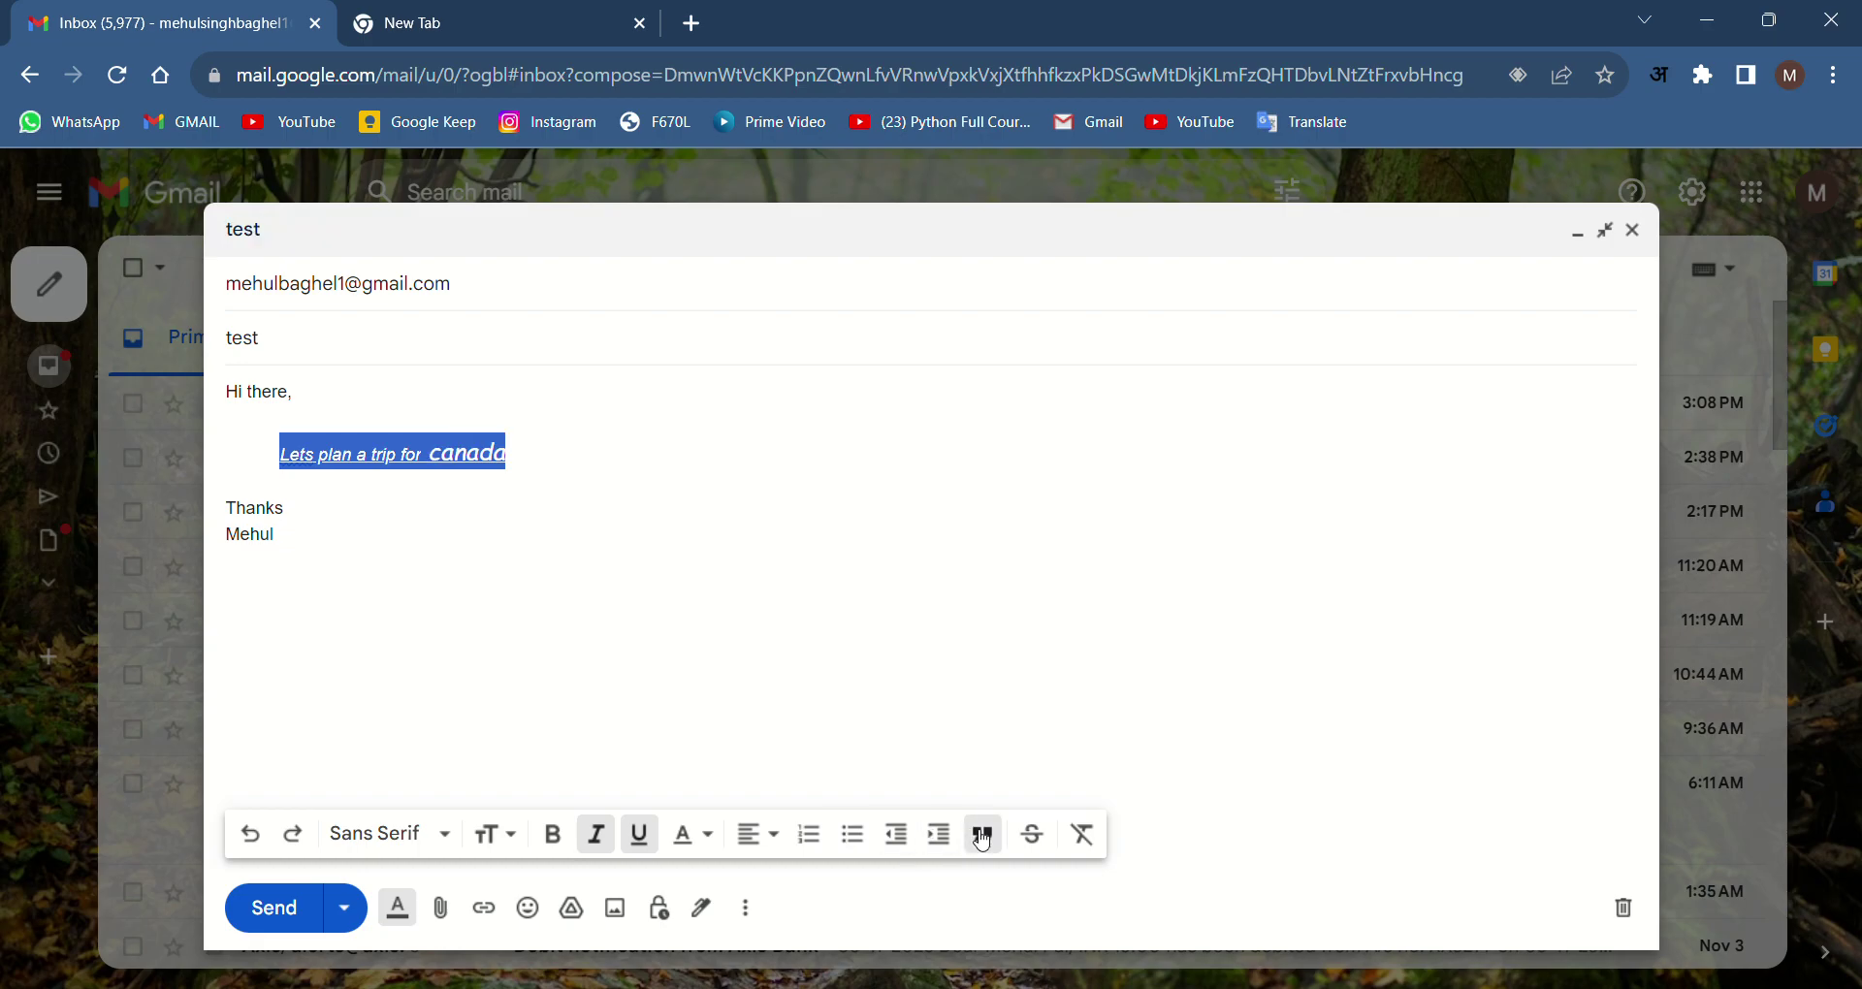
# Step: Format the trip sentence as a quote and apply strikethrough to the whole sentence
pyautogui.click(968, 836)
pyautogui.click(755, 649)
pyautogui.moveTo(540, 488); pyautogui.dragTo(241, 456)
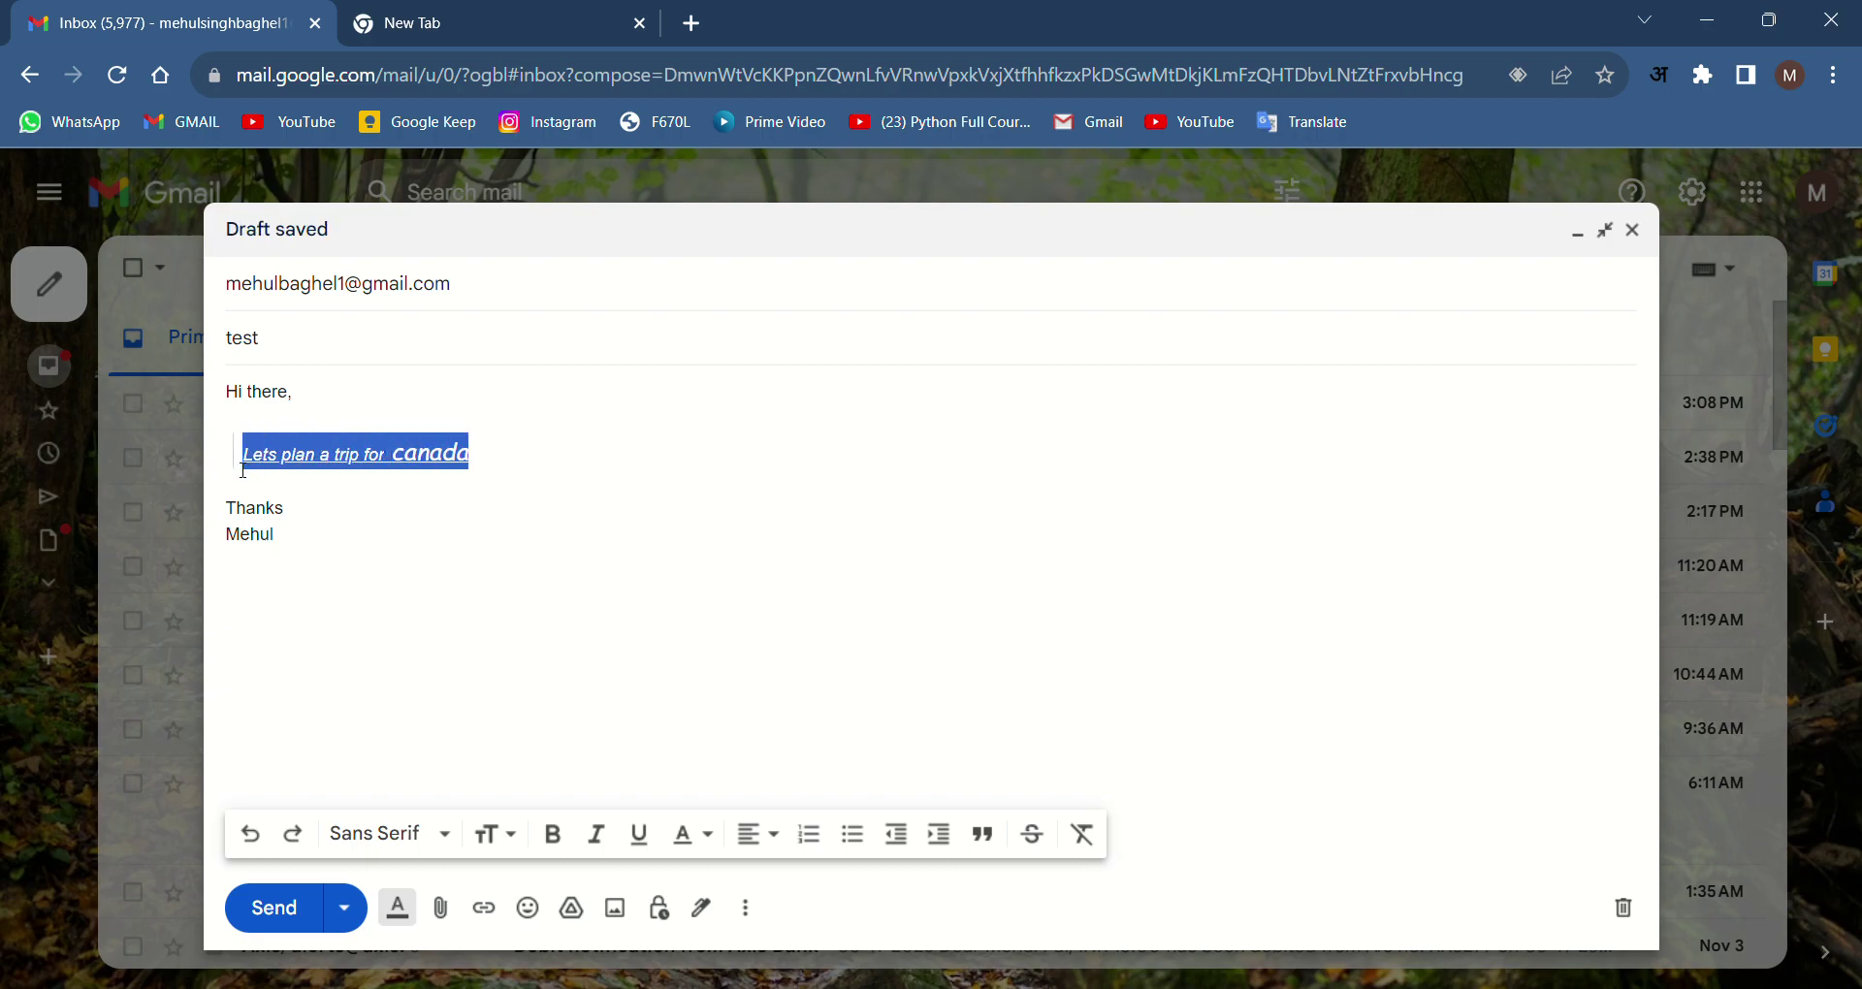
pyautogui.click(1043, 852)
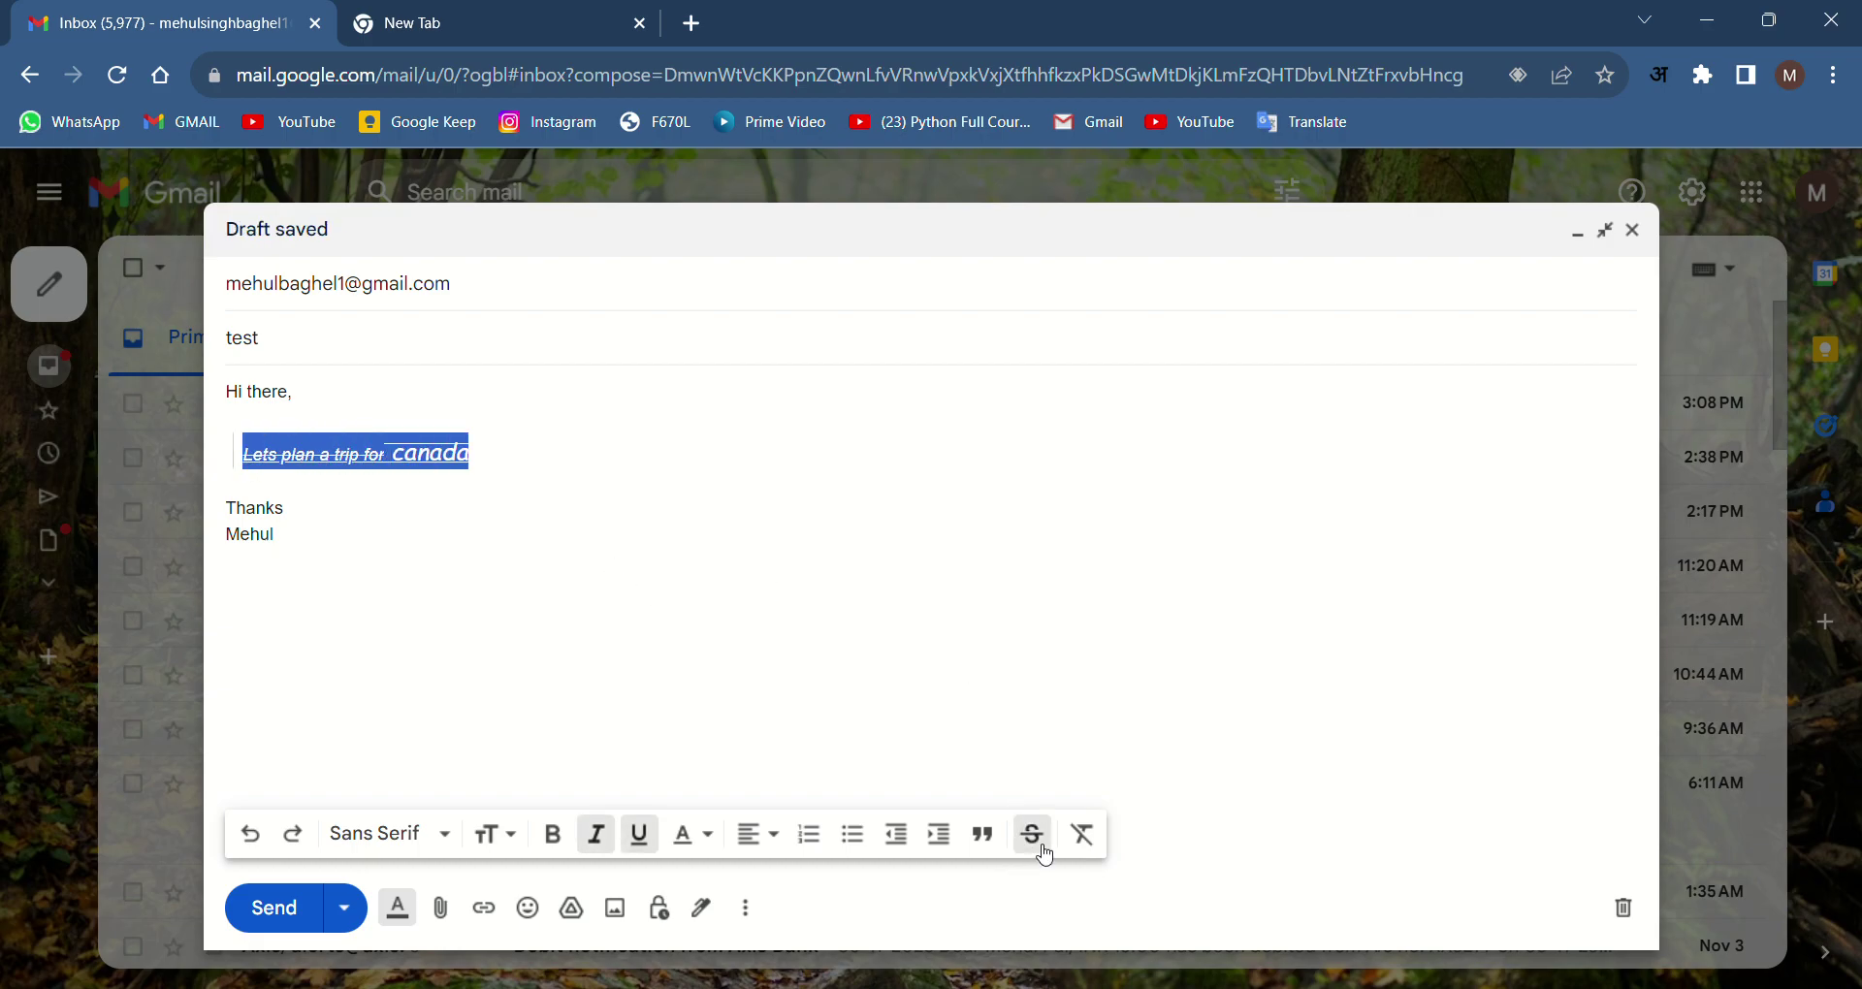
# Step: Remove all formatting from the trip sentence and try to reselect its line
pyautogui.click(1094, 840)
pyautogui.click(593, 609)
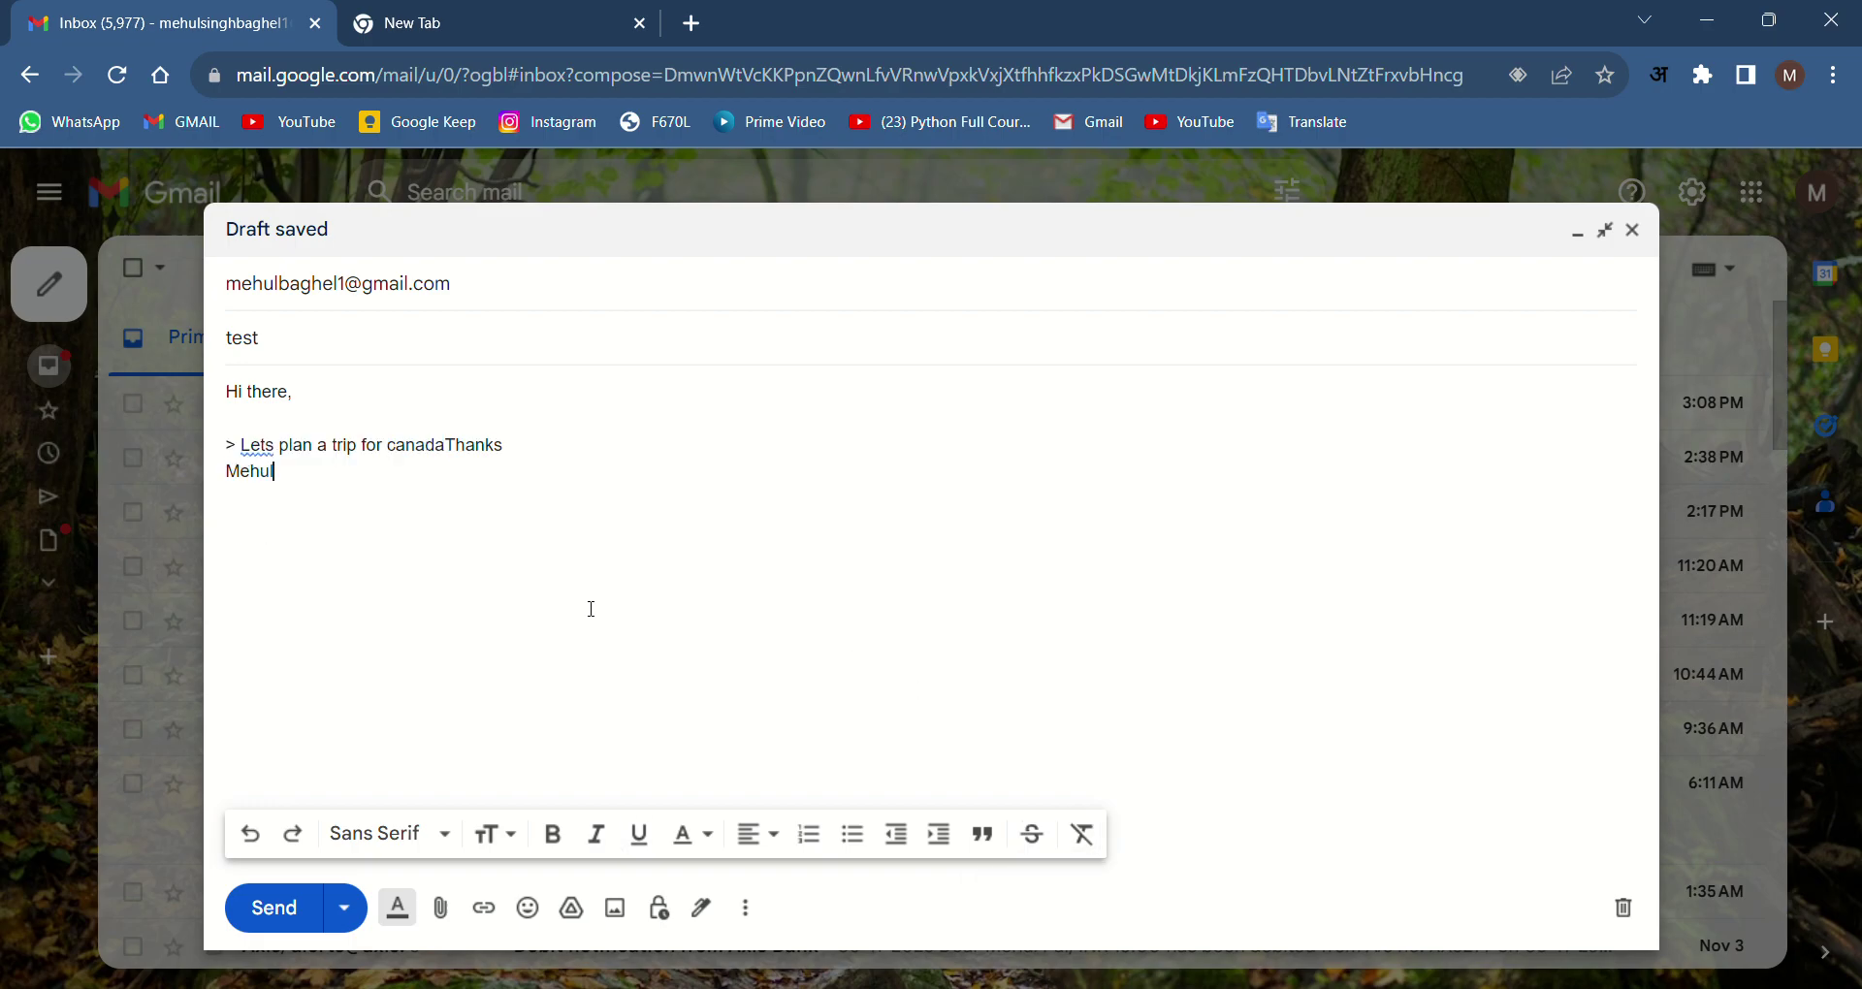
pyautogui.moveTo(541, 469); pyautogui.dragTo(221, 455)
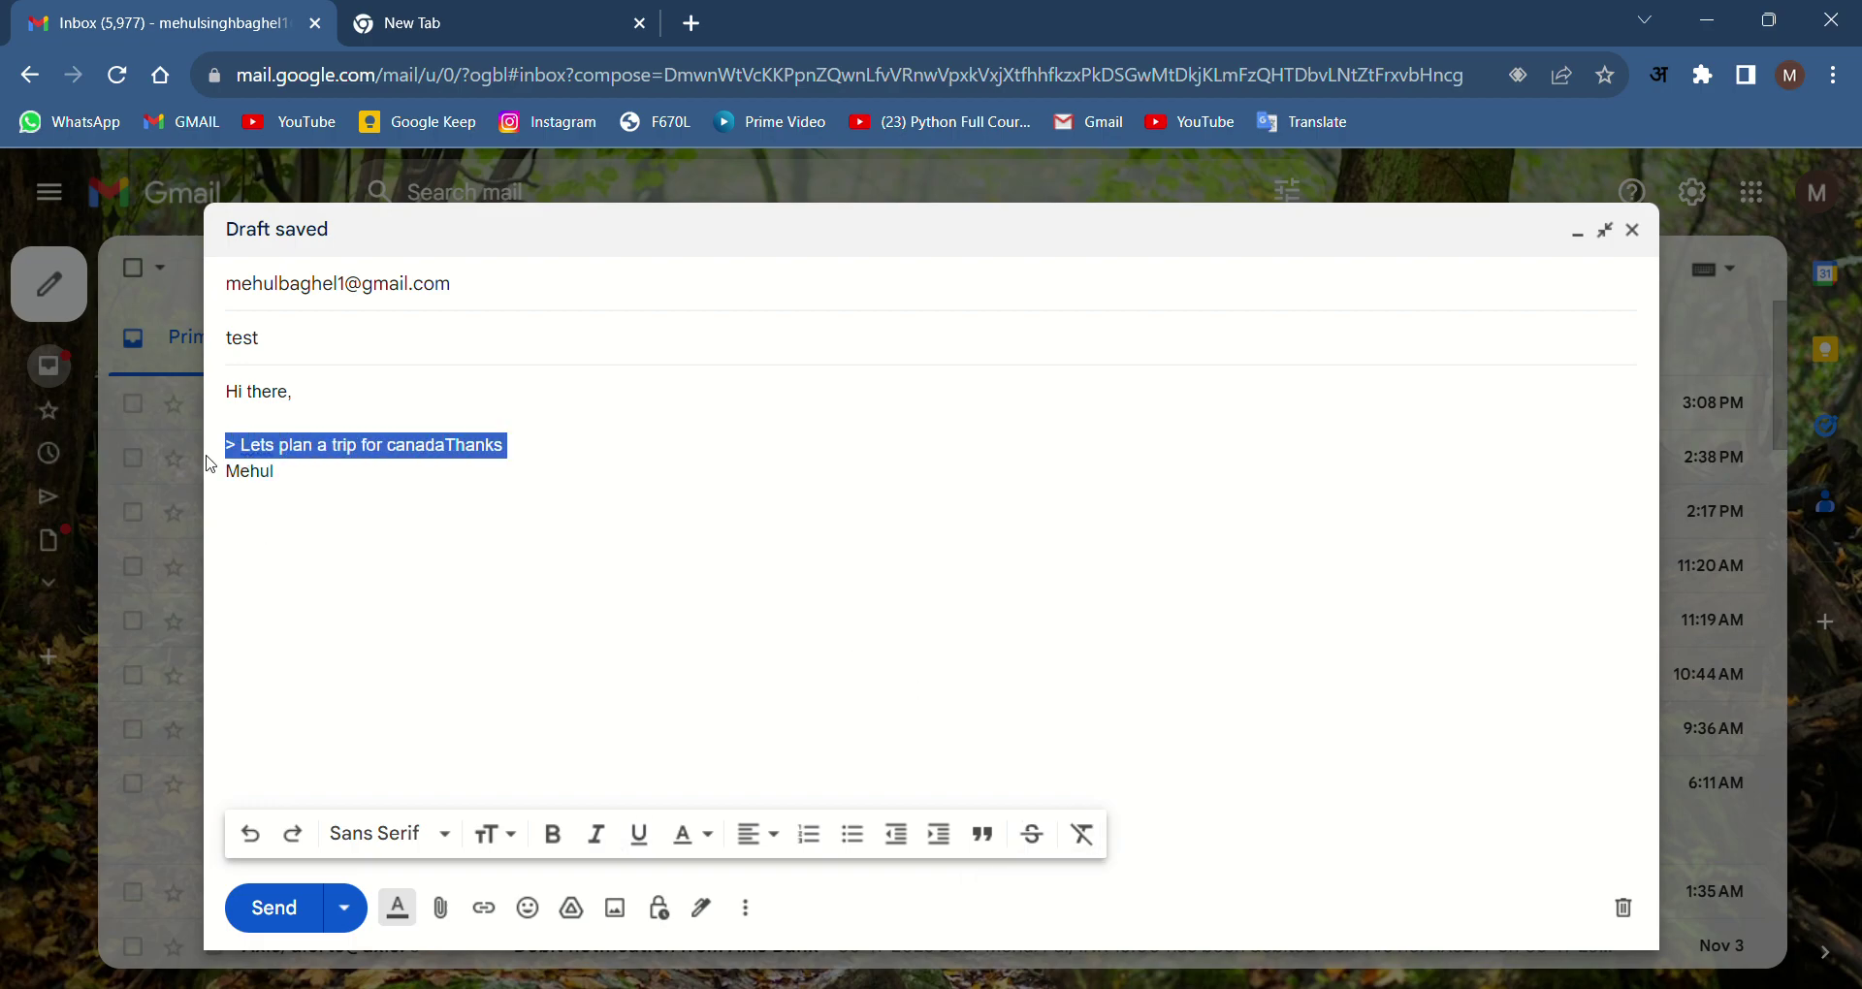
pyautogui.click(461, 528)
pyautogui.moveTo(569, 440); pyautogui.dragTo(240, 472)
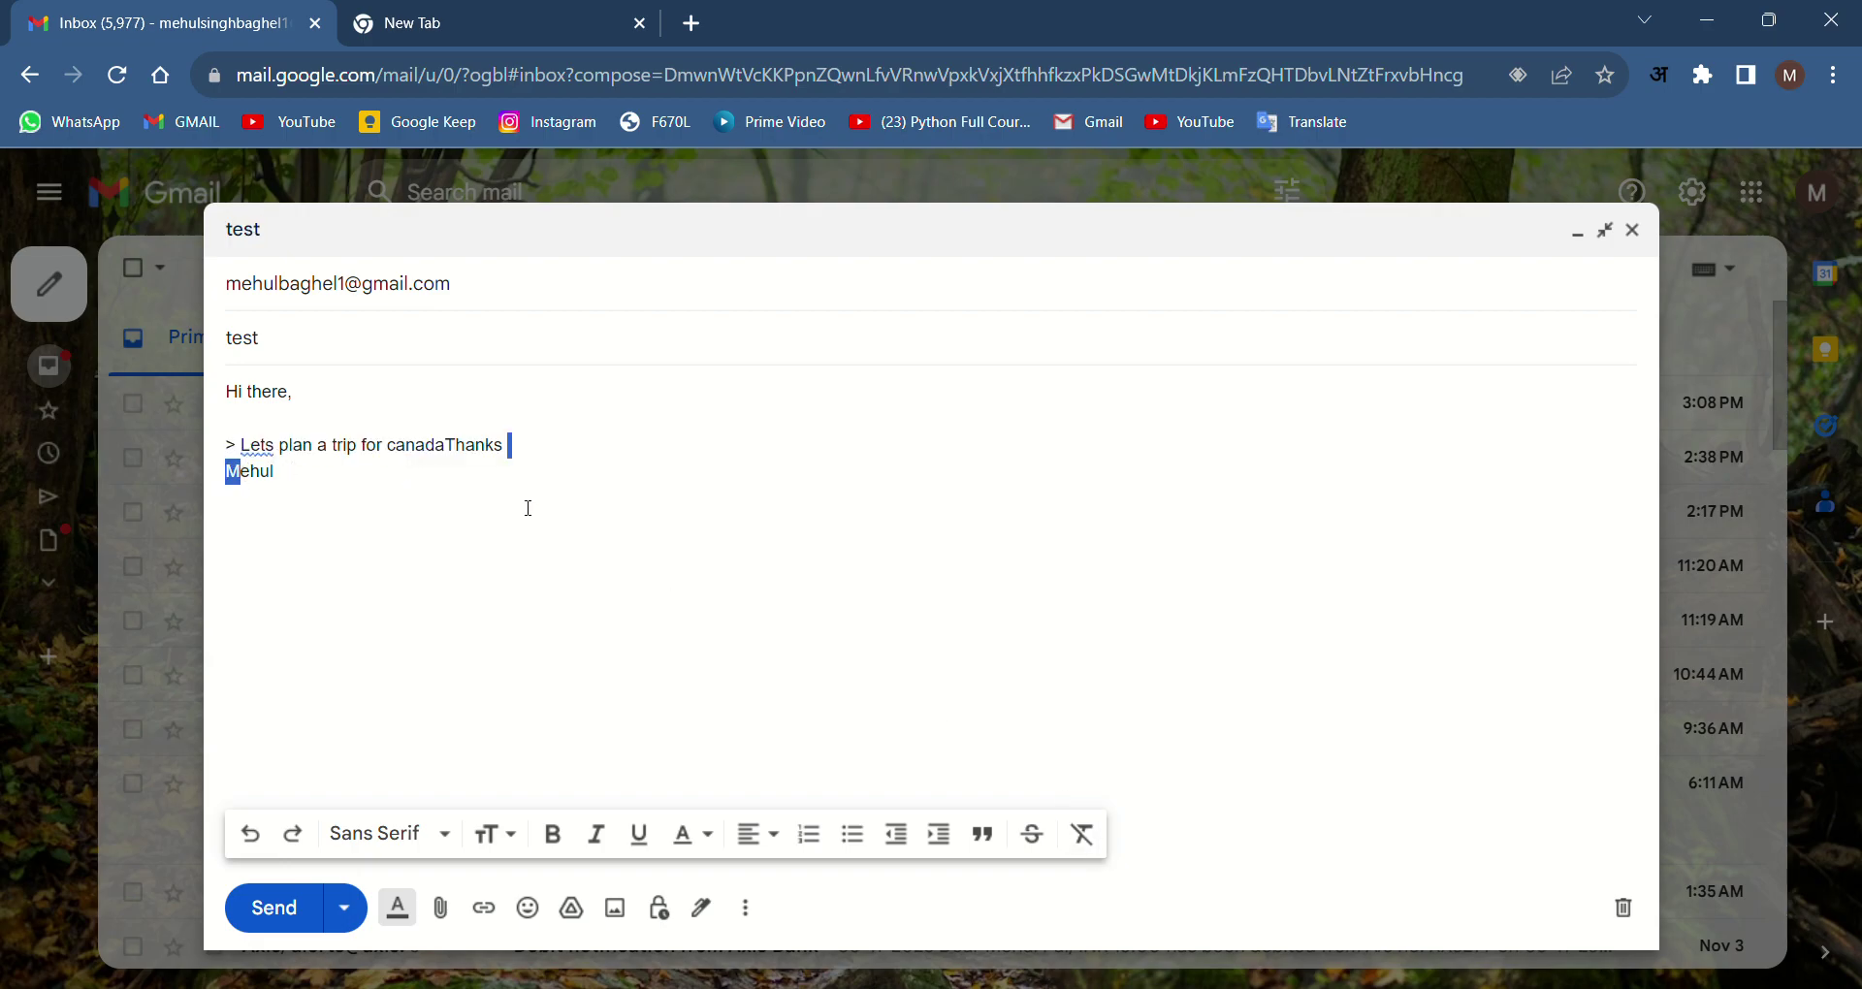
pyautogui.moveTo(532, 452); pyautogui.dragTo(278, 446)
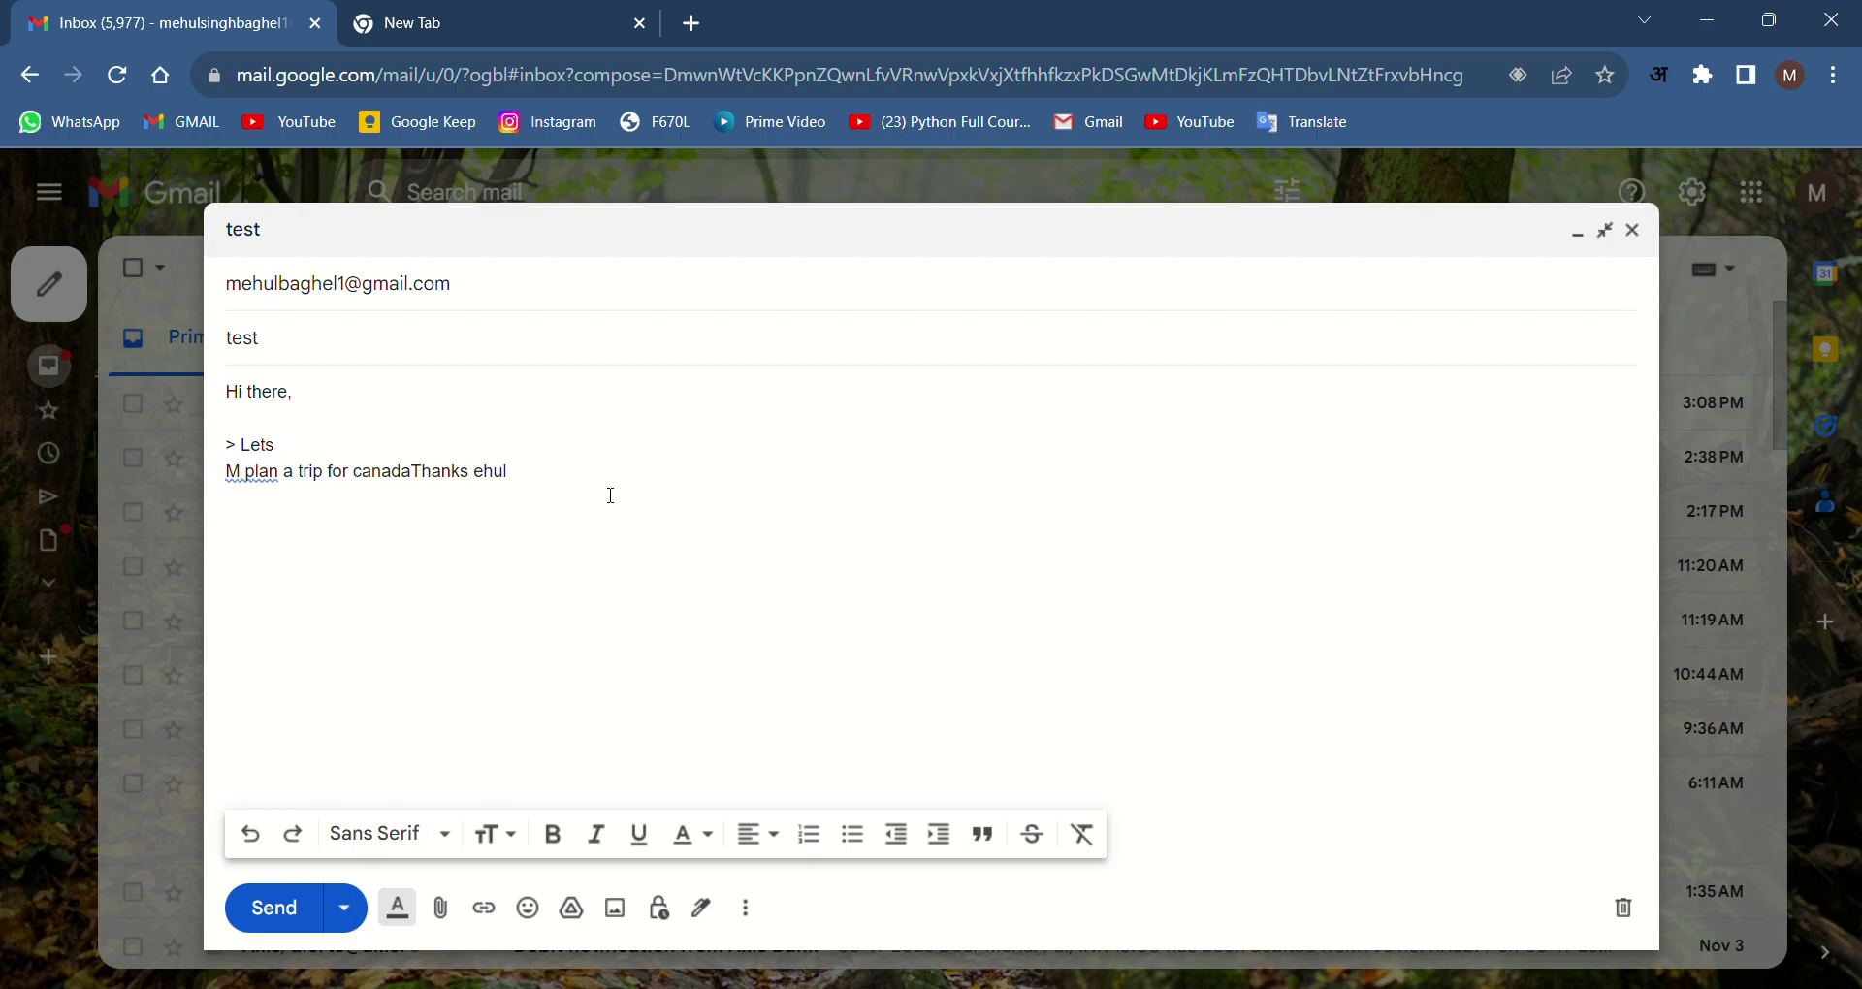
# Step: Undo the accidental text move and the formatting removal on the trip sentence
pyautogui.hotkey('ctrl', 'z')
pyautogui.hotkey('ctrl', 'z')
pyautogui.hotkey('ctrl', 'z')
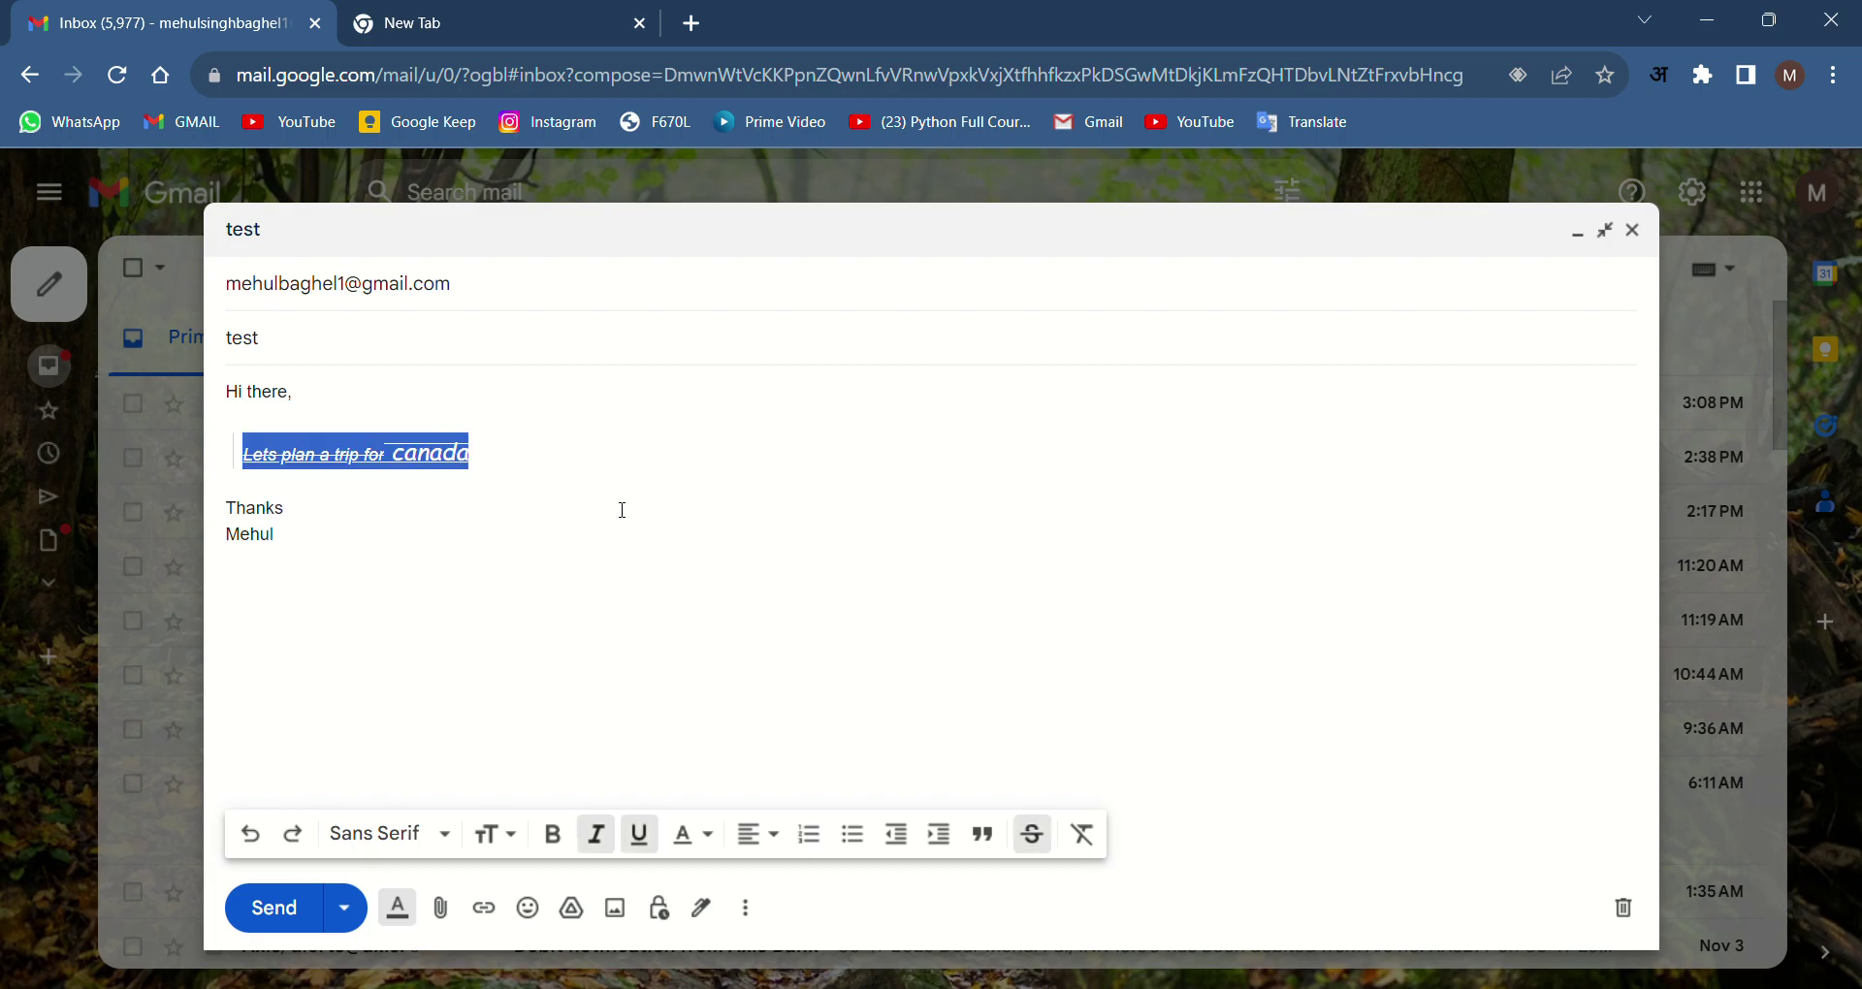
pyautogui.click(593, 511)
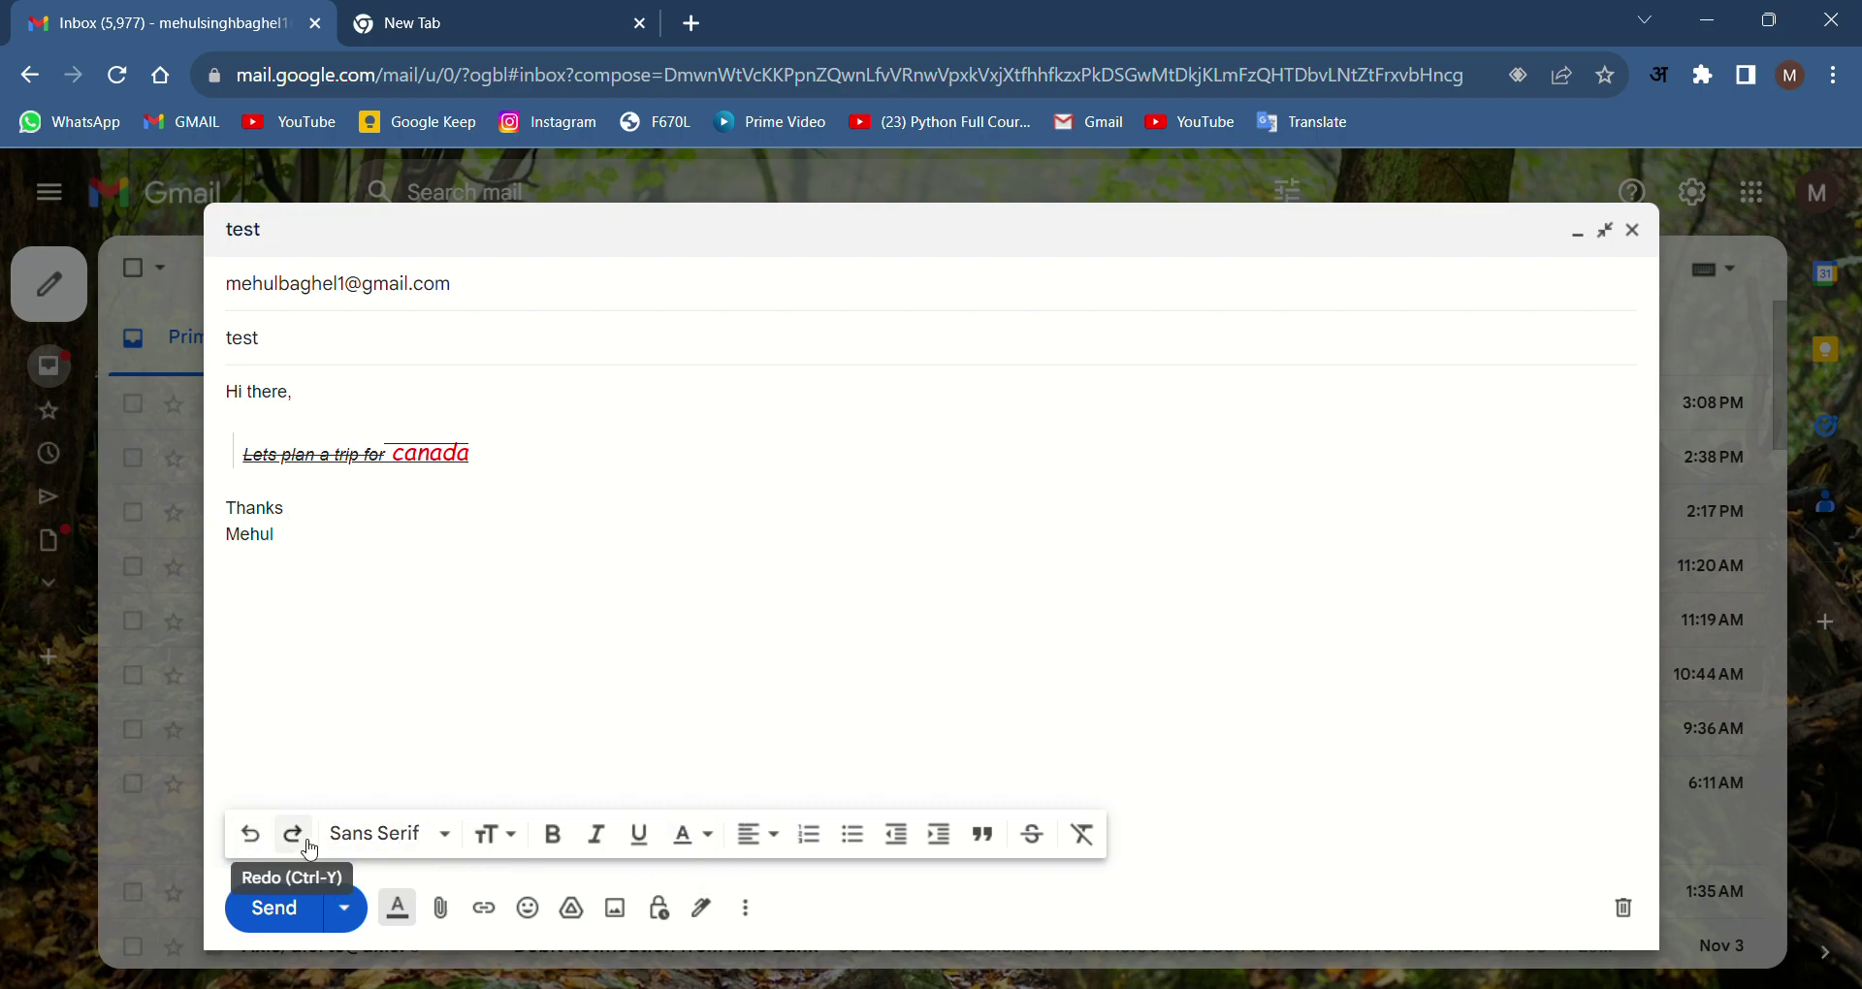
# Step: Undo all formatting changes until the trip sentence is plain text, and delete the stray "k" after the sign-off name
pyautogui.click(251, 834)
pyautogui.click(252, 834)
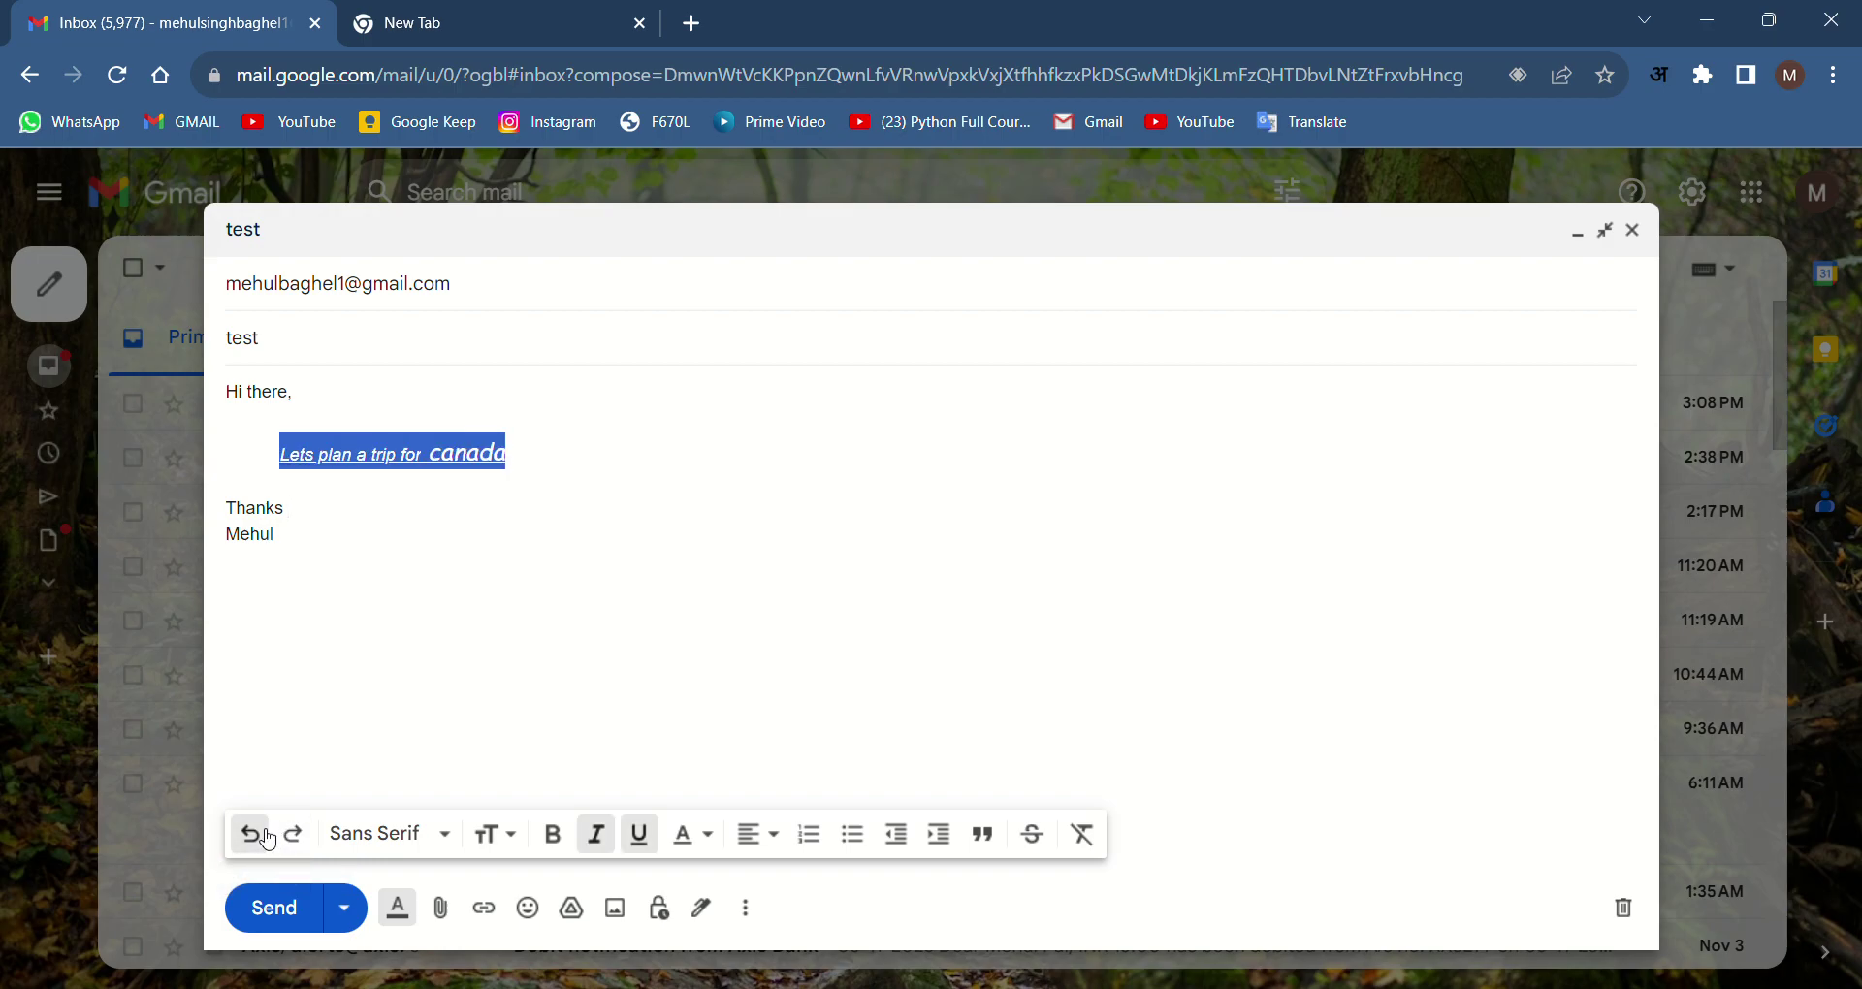
pyautogui.click(268, 838)
pyautogui.click(268, 837)
pyautogui.click(269, 838)
pyautogui.click(269, 837)
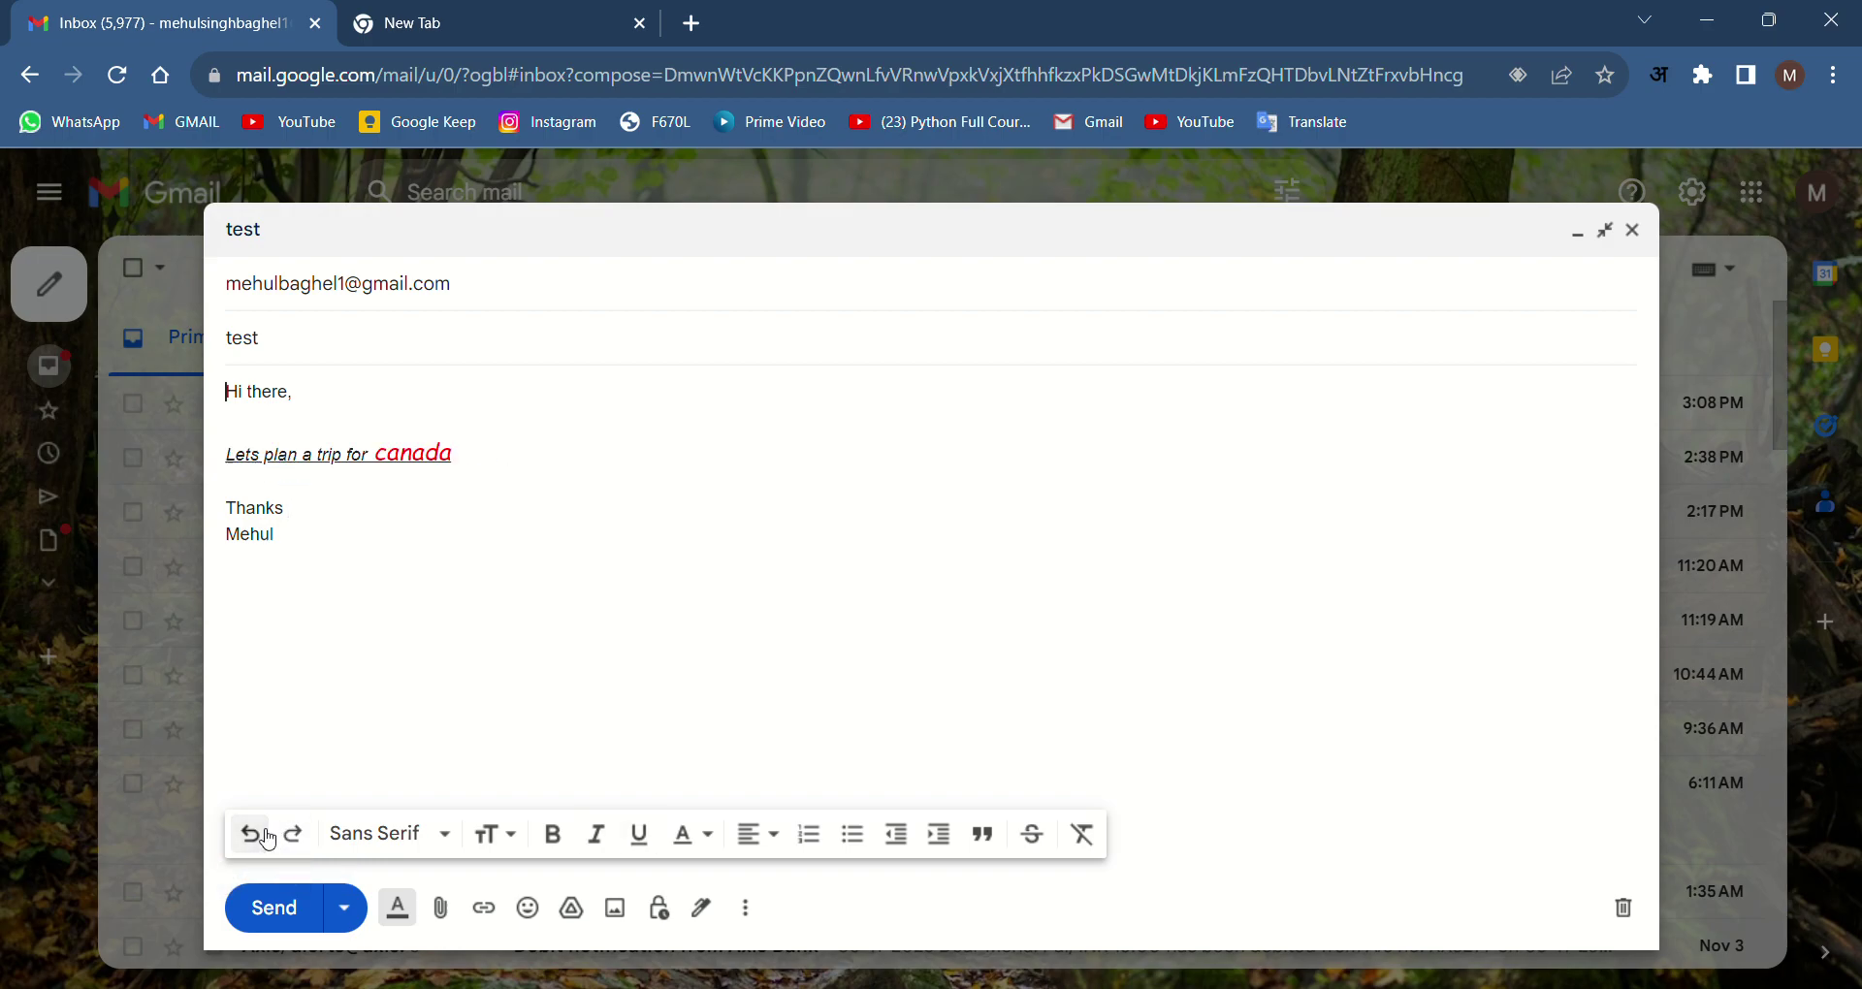
pyautogui.click(269, 838)
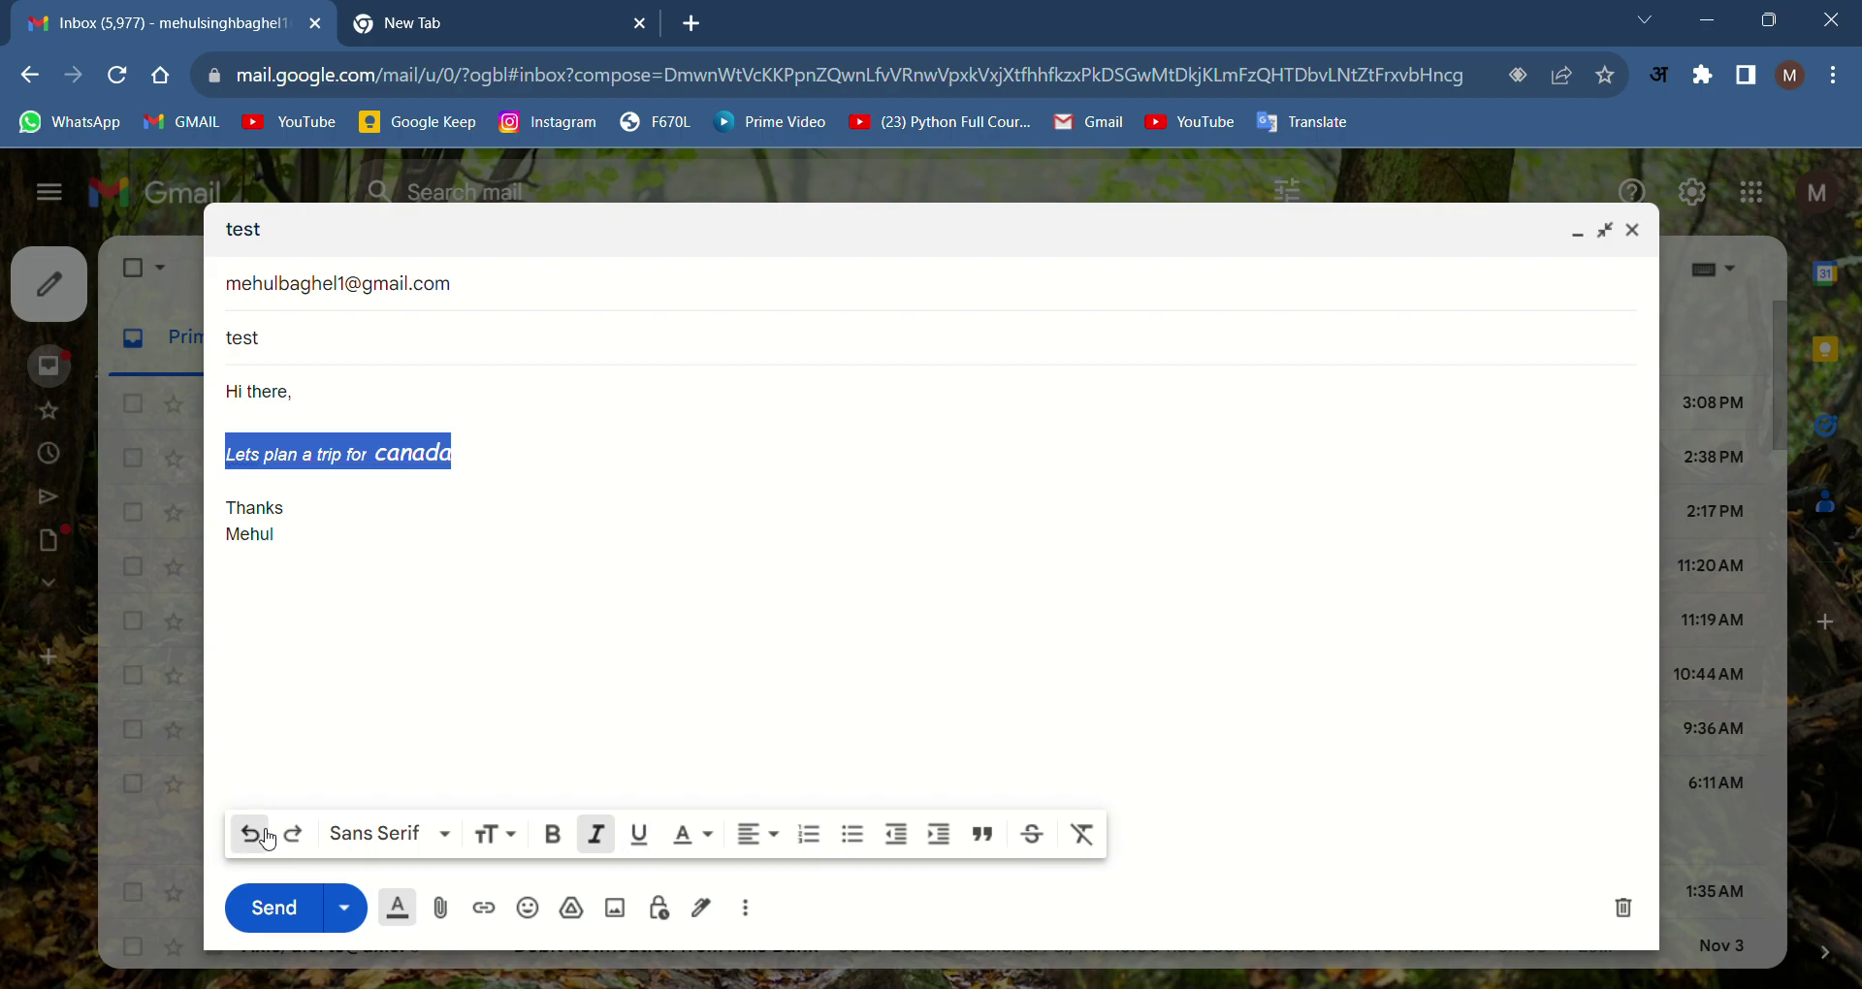
pyautogui.click(269, 837)
pyautogui.click(269, 837)
pyautogui.click(269, 838)
pyautogui.click(269, 838)
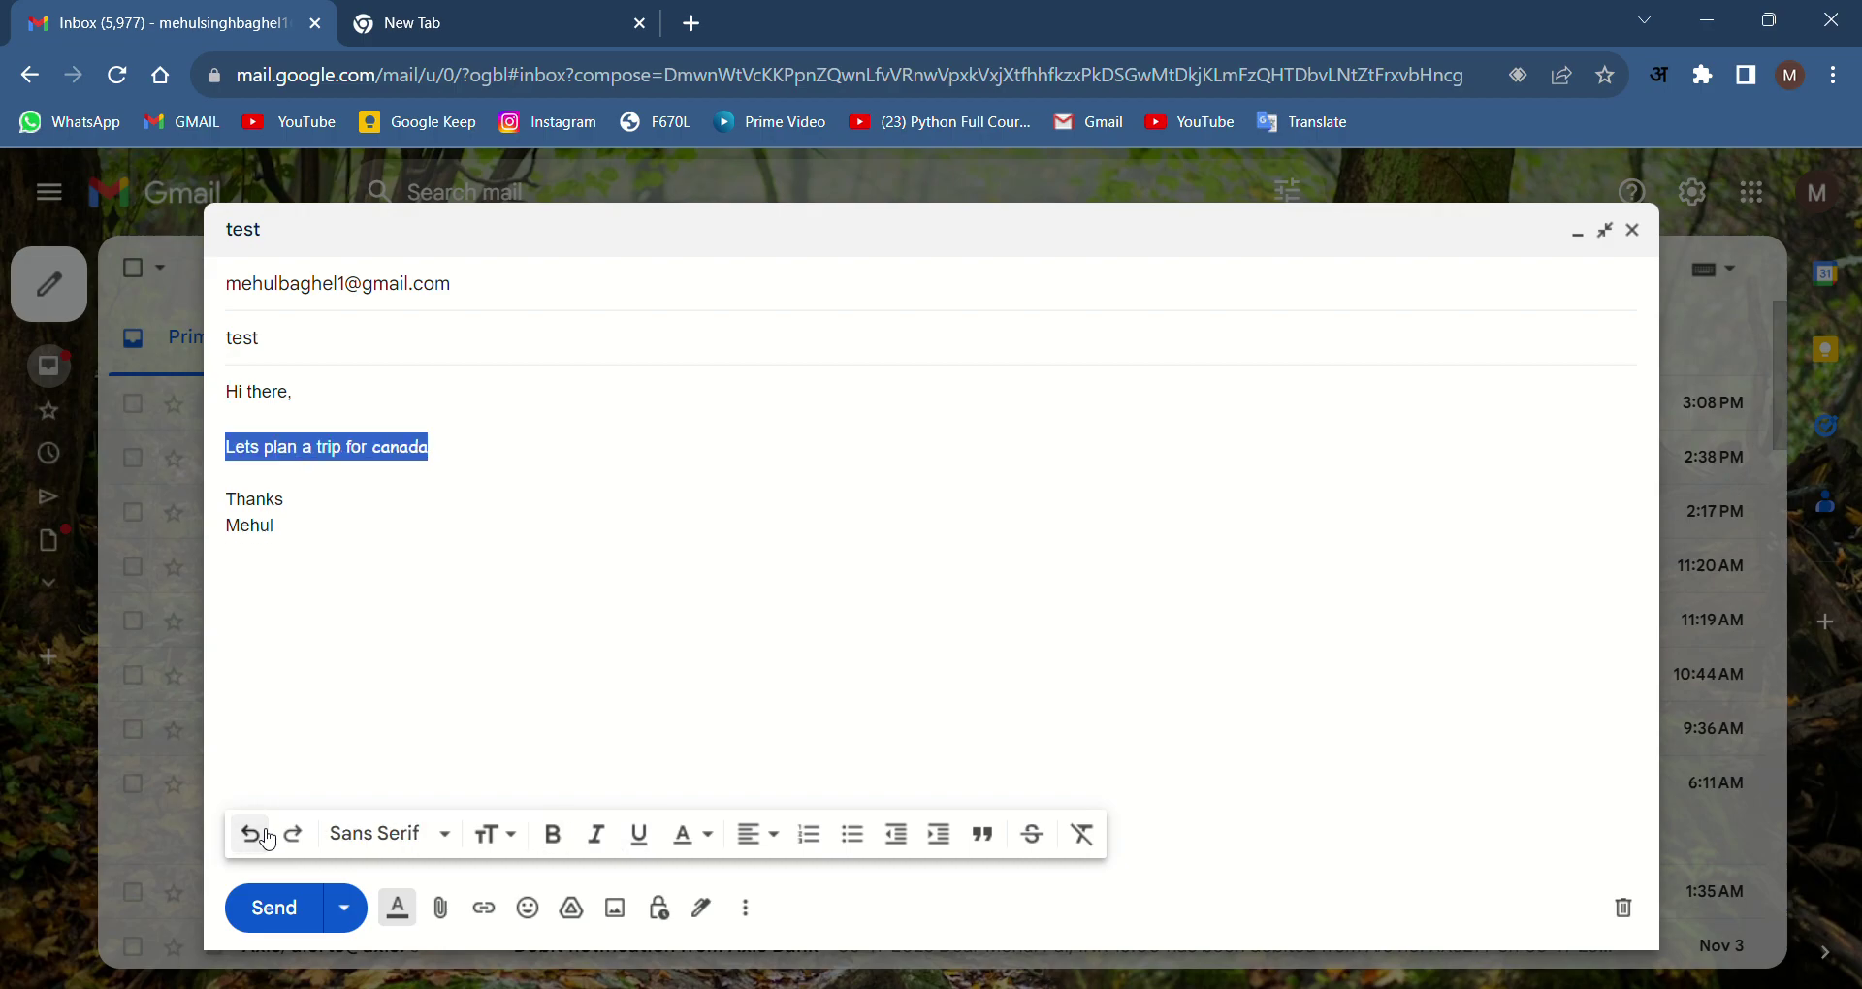
pyautogui.click(269, 838)
pyautogui.click(269, 838)
pyautogui.click(269, 838)
pyautogui.click(269, 837)
pyautogui.click(269, 838)
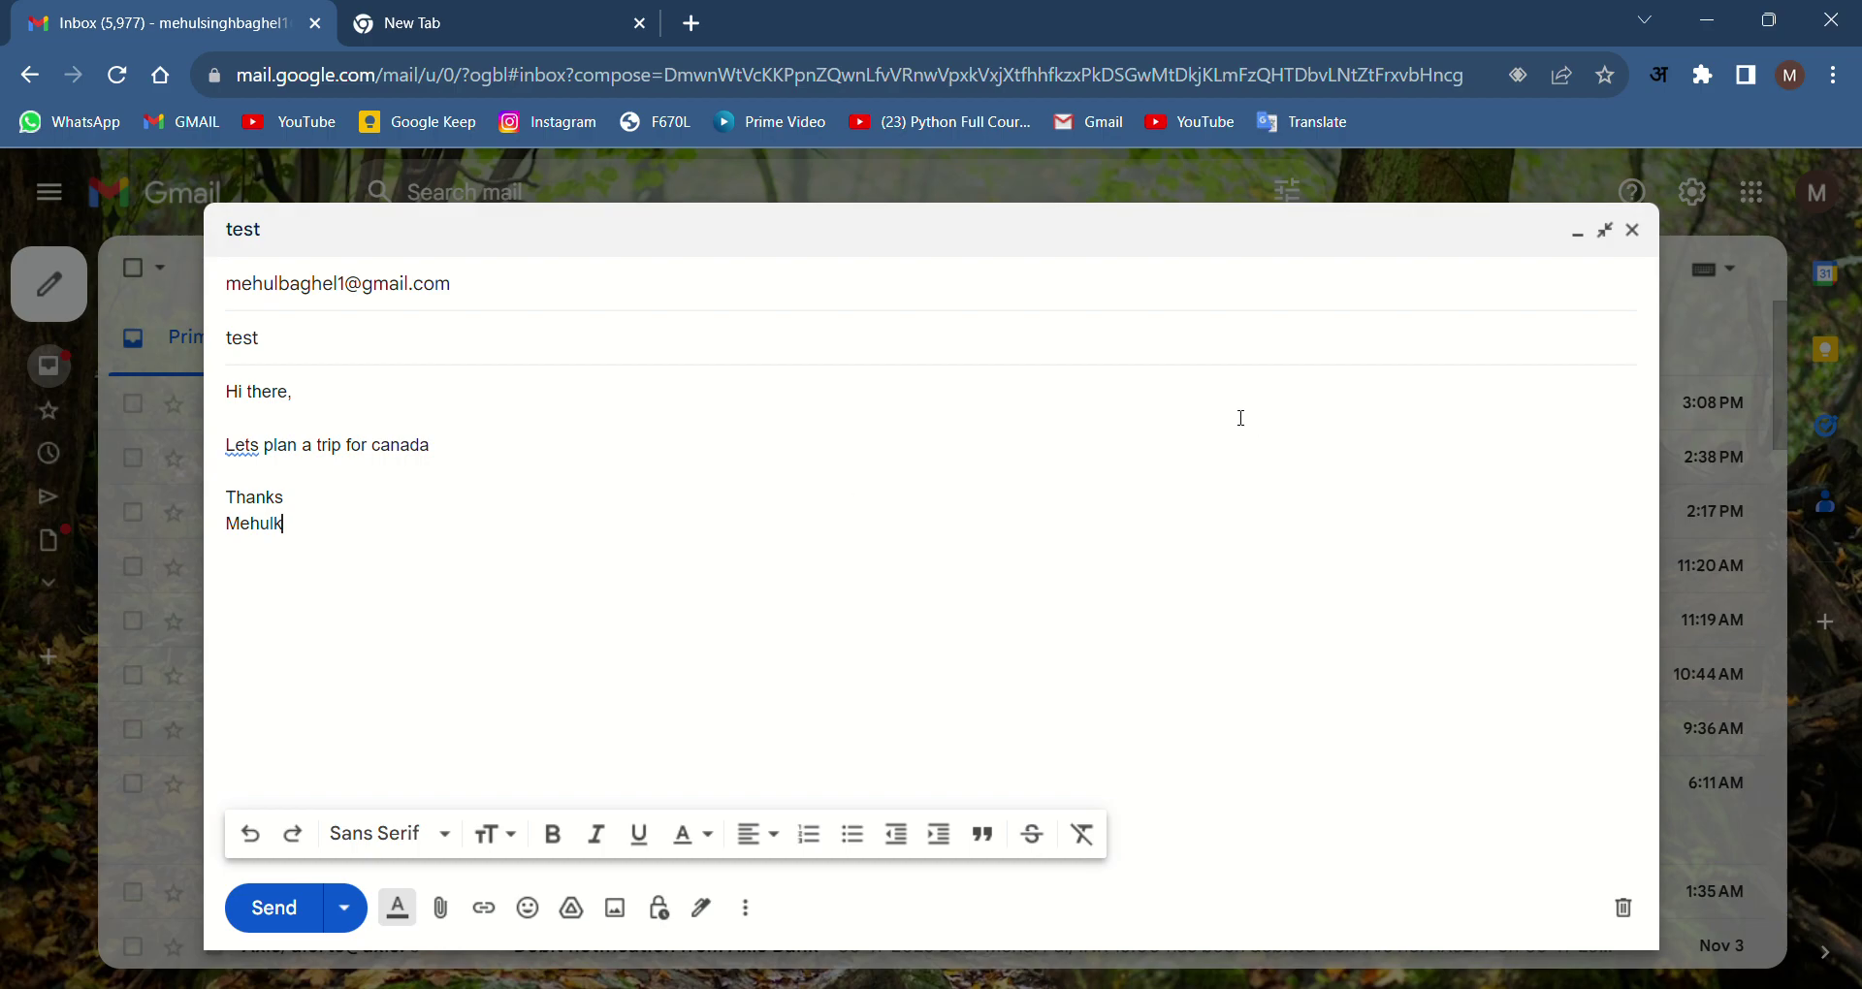
pyautogui.press('BackSpace')
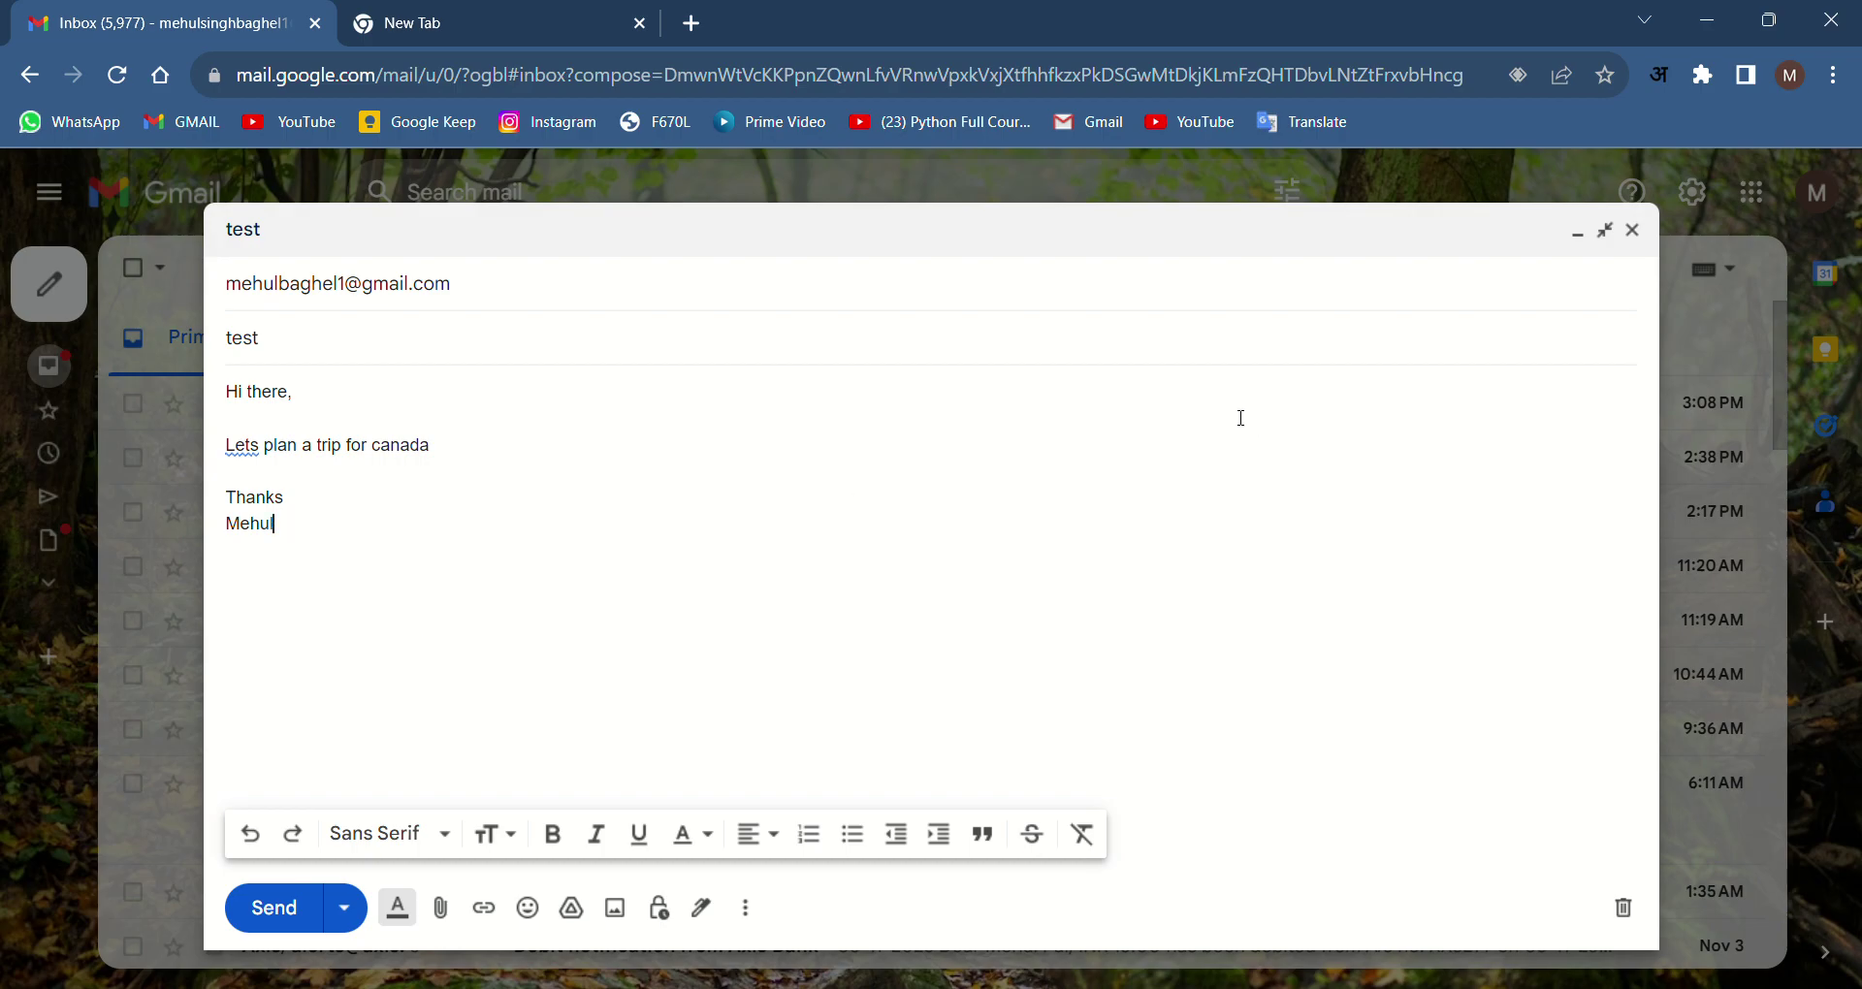